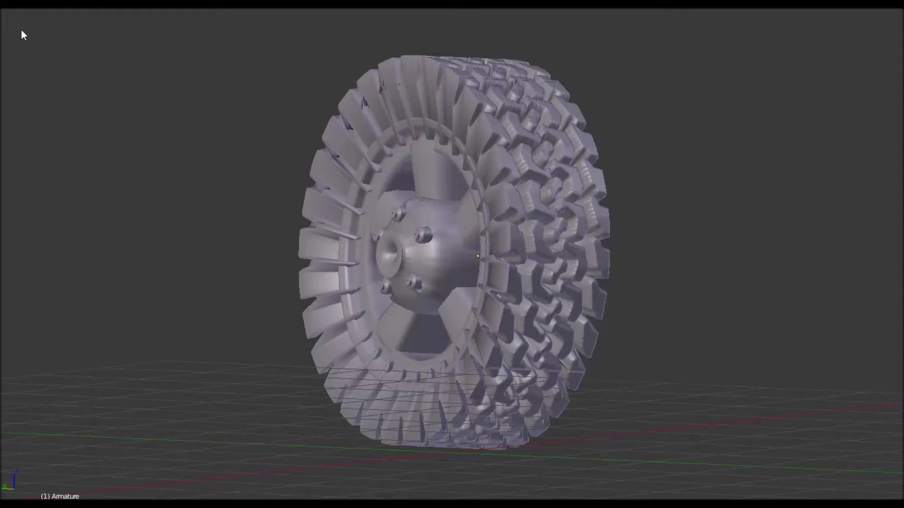
Examine the finished off-road tire and rim model from several angles and distances
{"action": "scroll", "coordinate": [9, 42], "scroll_direction": "down", "scroll_amount": 1}
{"action": "scroll", "coordinate": [226, 156], "scroll_direction": "up", "scroll_amount": 4}
{"action": "scroll", "coordinate": [236, 162], "scroll_direction": "down", "scroll_amount": 6}
{"action": "middle_click_drag", "start_coordinate": [235, 160], "coordinate": [536, 205]}
{"action": "scroll", "coordinate": [450, 196], "scroll_direction": "up", "scroll_amount": 5}
{"action": "scroll", "coordinate": [450, 196], "scroll_direction": "down", "scroll_amount": 2}
{"action": "middle_click_drag", "start_coordinate": [334, 189], "coordinate": [421, 228]}
{"action": "scroll", "coordinate": [618, 238], "scroll_direction": "up", "scroll_amount": 4}
{"action": "scroll", "coordinate": [535, 245], "scroll_direction": "down", "scroll_amount": 5}
{"action": "scroll", "coordinate": [160, 238], "scroll_direction": "up", "scroll_amount": 2}
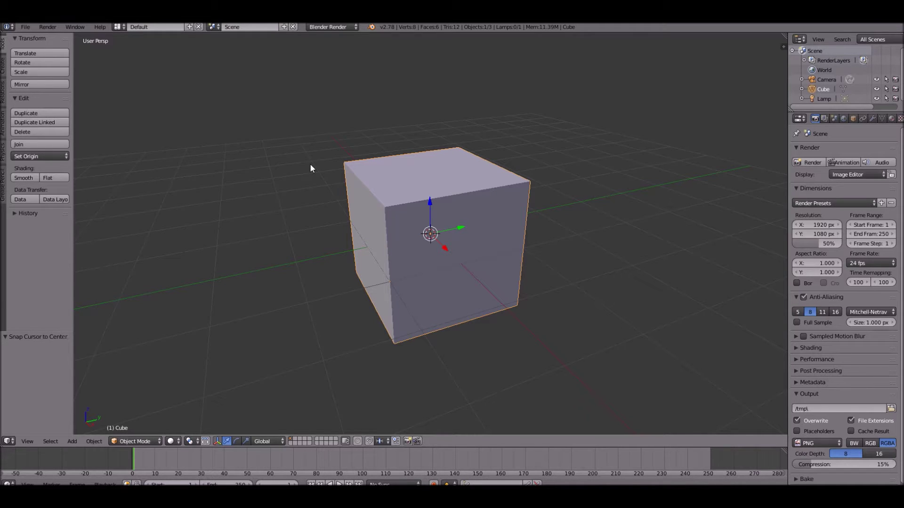
Delete the default cube and snap the 3D cursor to the center of the scene
{"action": "scroll", "coordinate": [371, 211], "scroll_direction": "up", "scroll_amount": 2}
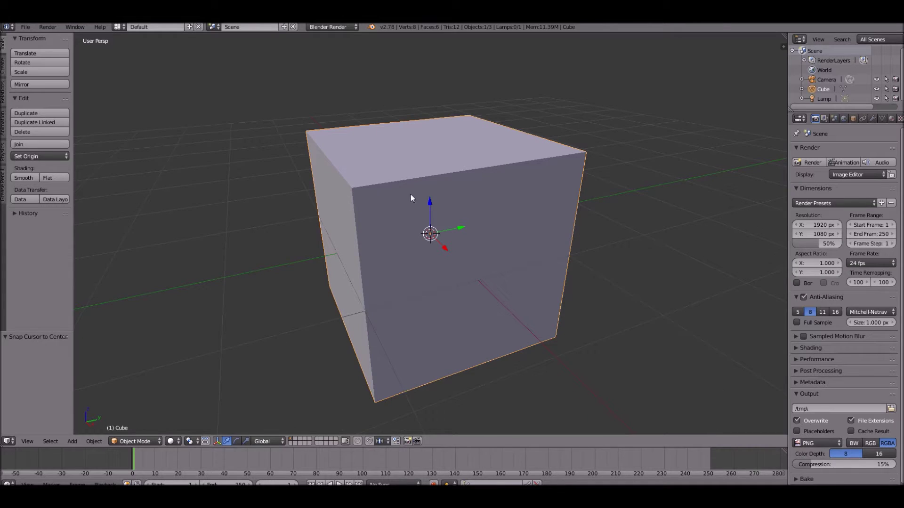
{"action": "left_click", "coordinate": [267, 237]}
{"action": "key", "text": "shift+a"}
{"action": "key", "text": "shift+s"}
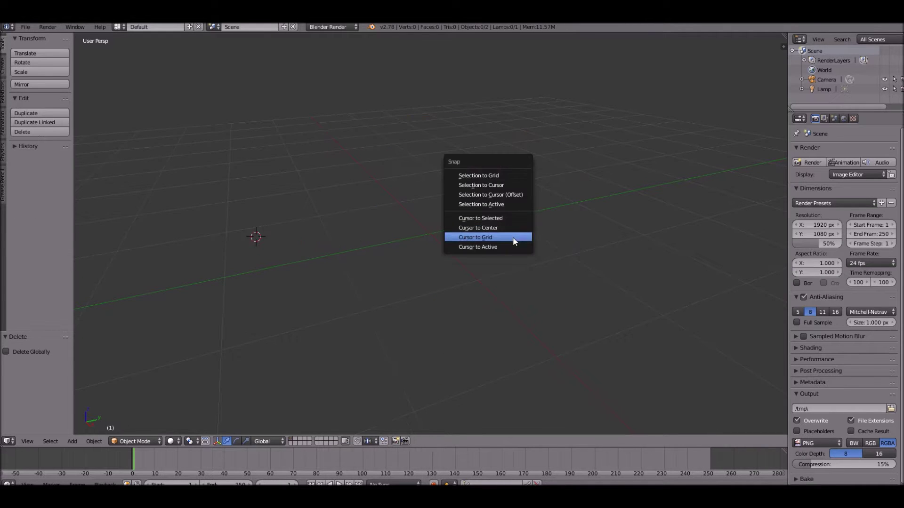
{"action": "left_click", "coordinate": [490, 228]}
Add a plane at the 3D cursor and scale it up uniformly
{"action": "key", "text": "shift+a"}
{"action": "mouse_move", "coordinate": [424, 232]}
{"action": "left_click", "coordinate": [481, 233]}
{"action": "middle_click_drag", "start_coordinate": [481, 232], "coordinate": [484, 262]}
{"action": "key", "text": "s"}
{"action": "left_click", "coordinate": [514, 254]}
Scale the plane to about 0.605 along Y and about 1.55 along X to form a long rectangle
{"action": "key", "text": "s"}
{"action": "key", "text": "z"}
{"action": "key", "text": "y"}
{"action": "left_click", "coordinate": [444, 294]}
{"action": "key", "text": "s"}
{"action": "key", "text": "x"}
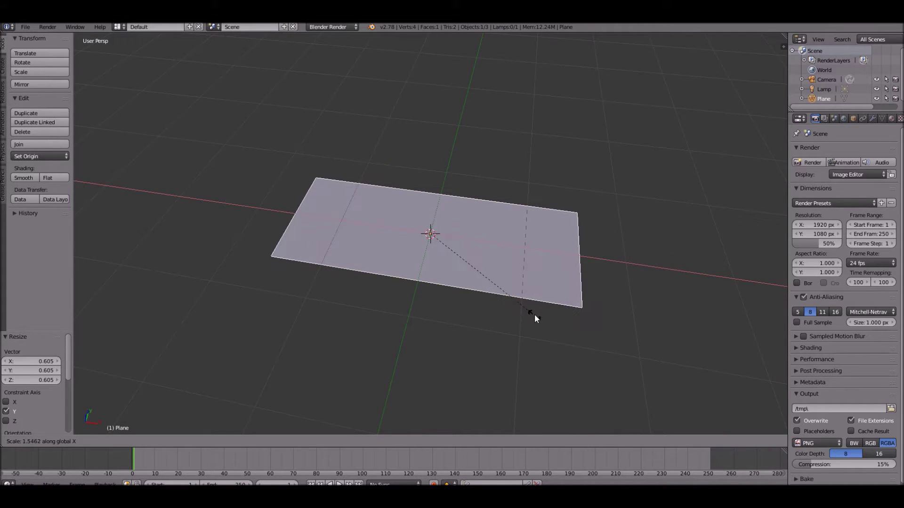
{"action": "left_click", "coordinate": [538, 317]}
{"action": "middle_click_drag", "start_coordinate": [433, 324], "coordinate": [217, 234]}
{"action": "key", "text": "a"}
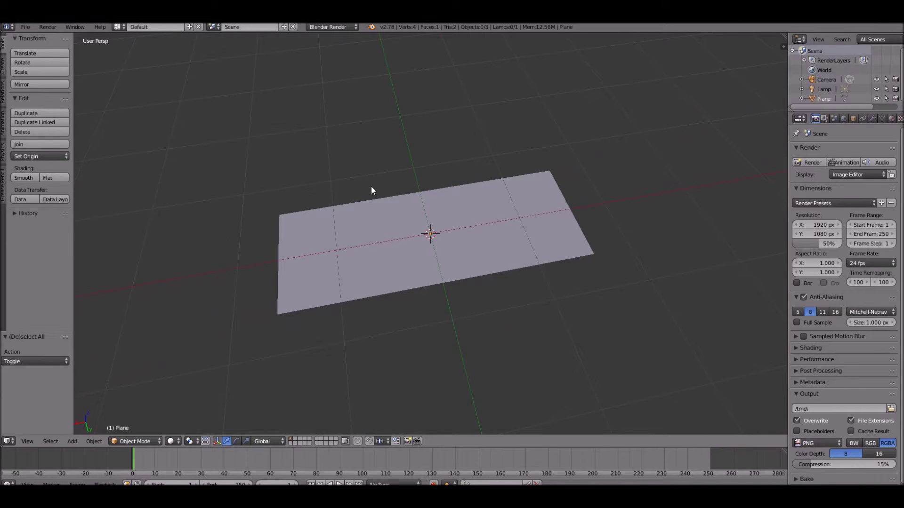
{"action": "right_click", "coordinate": [337, 251]}
{"action": "middle_click_drag", "start_coordinate": [219, 255], "coordinate": [490, 212]}
{"action": "scroll", "coordinate": [482, 209], "scroll_direction": "up", "scroll_amount": 3}
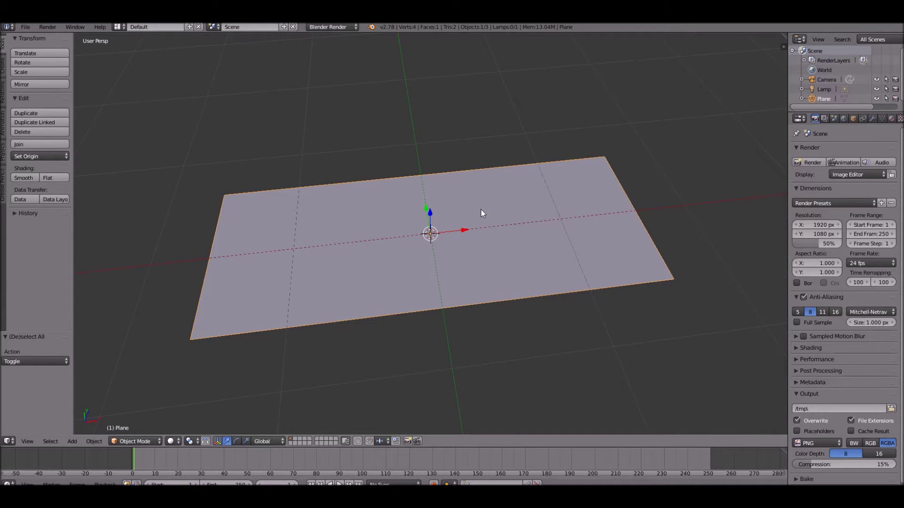
{"action": "mouse_move", "coordinate": [481, 209]}
{"action": "middle_mouse_down"}
{"action": "mouse_move", "coordinate": [501, 165]}
{"action": "mouse_move", "coordinate": [485, 221]}
{"action": "middle_mouse_up"}
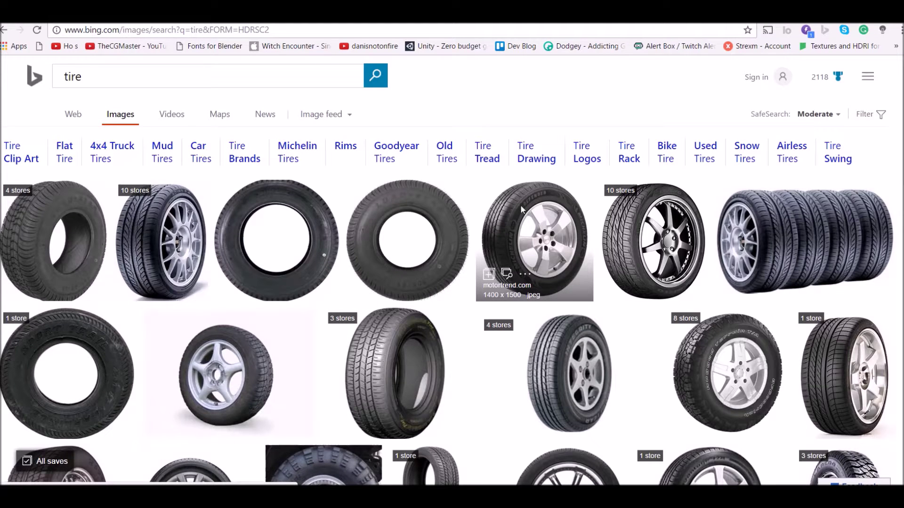
Switch to the web browser and look through the Bing image results for tire as reference
{"action": "scroll", "coordinate": [532, 372], "scroll_direction": "down", "scroll_amount": 4}
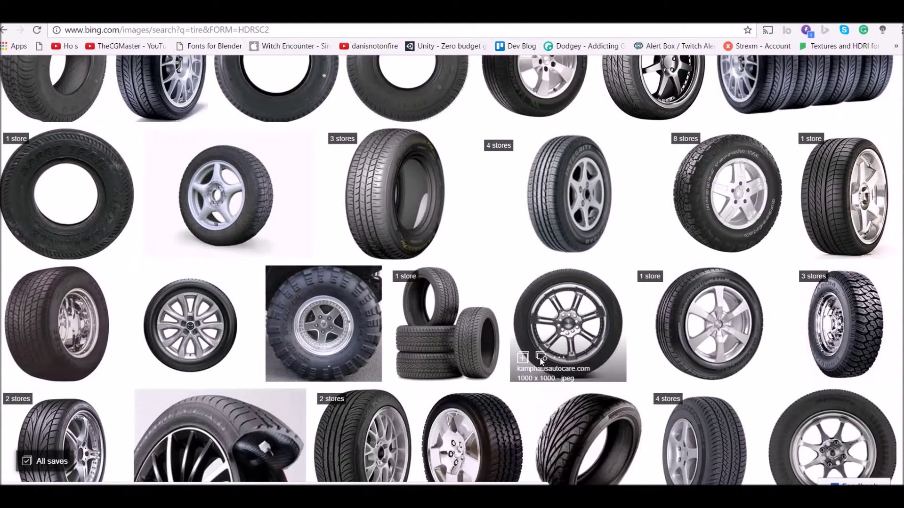
{"action": "scroll", "coordinate": [541, 353], "scroll_direction": "down", "scroll_amount": 3}
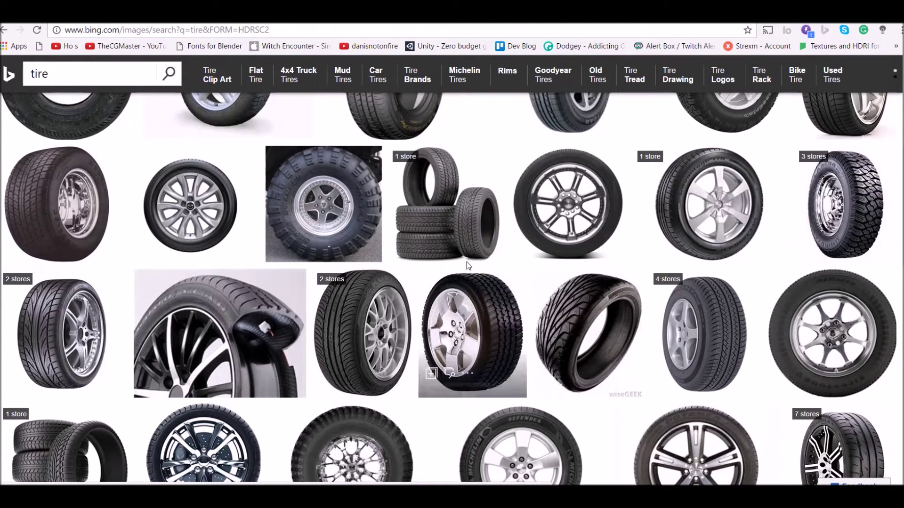
{"action": "scroll", "coordinate": [444, 197], "scroll_direction": "down", "scroll_amount": 1}
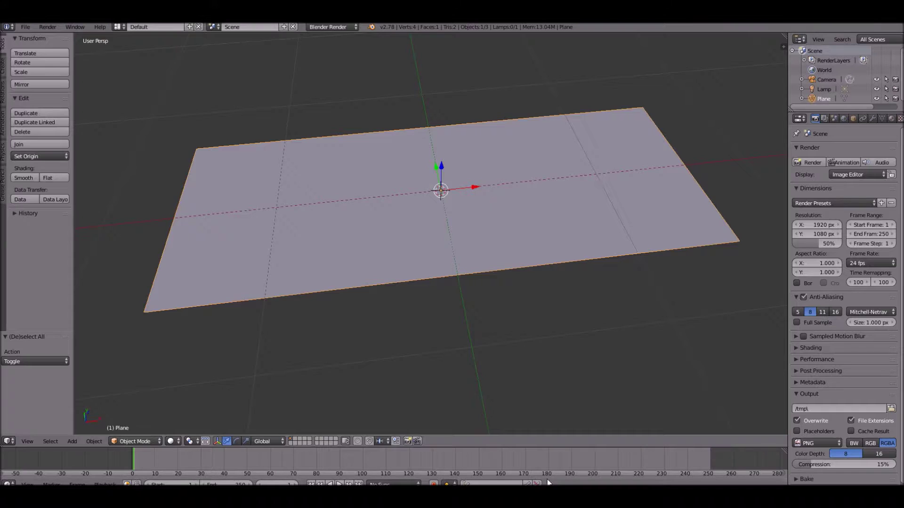
Return to Blender, split the 3D view vertically and make the new area a UV/Image Editor
{"action": "scroll", "coordinate": [536, 262], "scroll_direction": "up", "scroll_amount": 2}
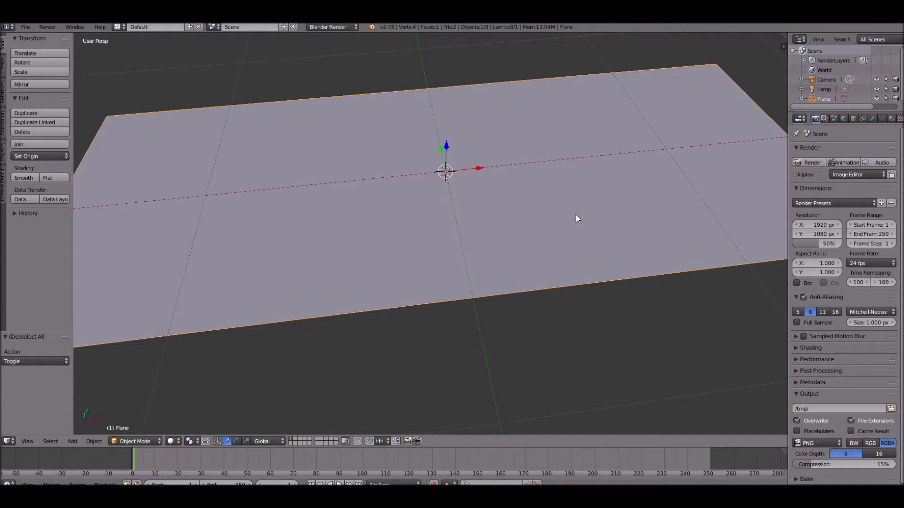
{"action": "left_click_drag", "start_coordinate": [783, 34], "coordinate": [524, 303]}
{"action": "left_click", "coordinate": [533, 441]}
{"action": "left_click", "coordinate": [558, 367]}
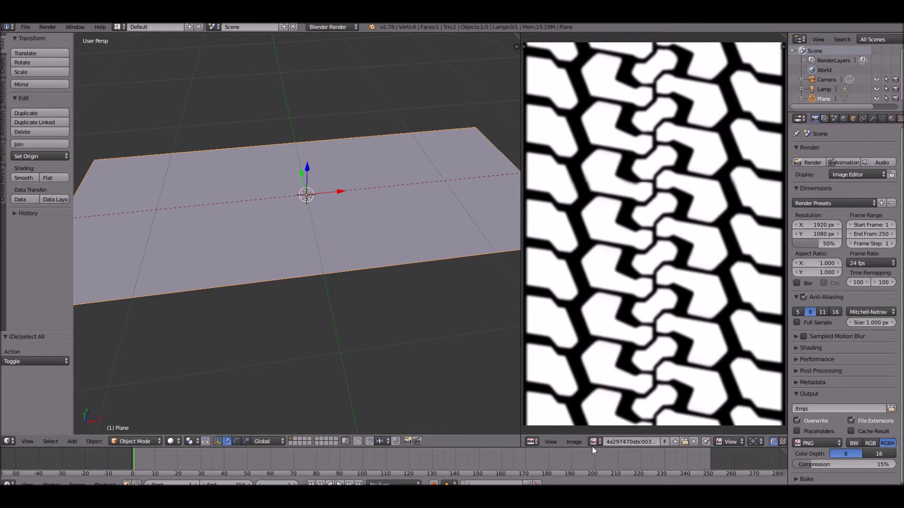
Display rubber2.jpg in the image editor and examine its tread grooves closely
{"action": "left_click", "coordinate": [594, 442]}
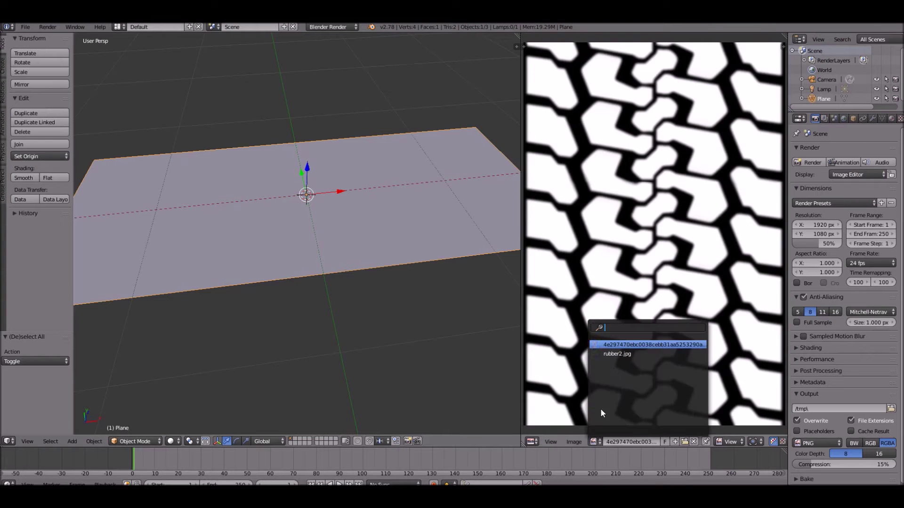
{"action": "left_click", "coordinate": [624, 349]}
{"action": "scroll", "coordinate": [623, 350], "scroll_direction": "down", "scroll_amount": 4}
{"action": "scroll", "coordinate": [624, 350], "scroll_direction": "up", "scroll_amount": 4}
{"action": "scroll", "coordinate": [623, 350], "scroll_direction": "down", "scroll_amount": 1}
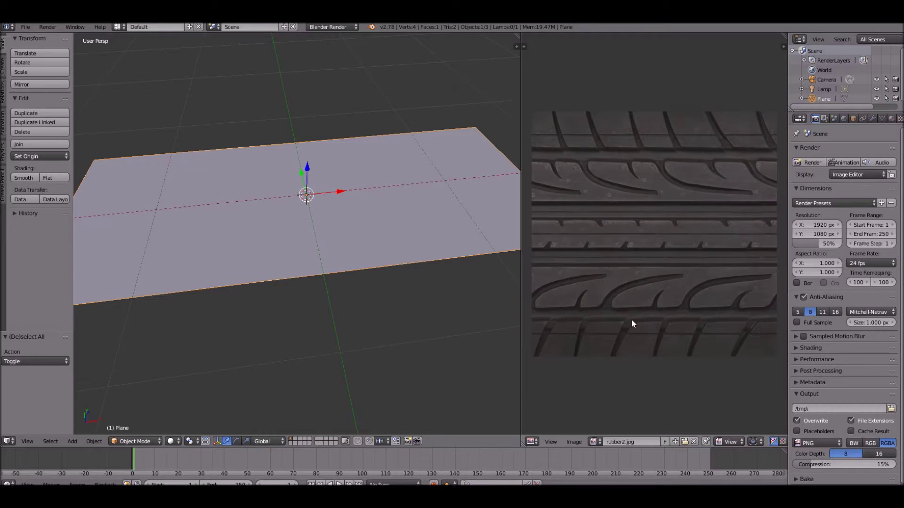
{"action": "scroll", "coordinate": [635, 250], "scroll_direction": "up", "scroll_amount": 1}
{"action": "scroll", "coordinate": [618, 292], "scroll_direction": "down", "scroll_amount": 2}
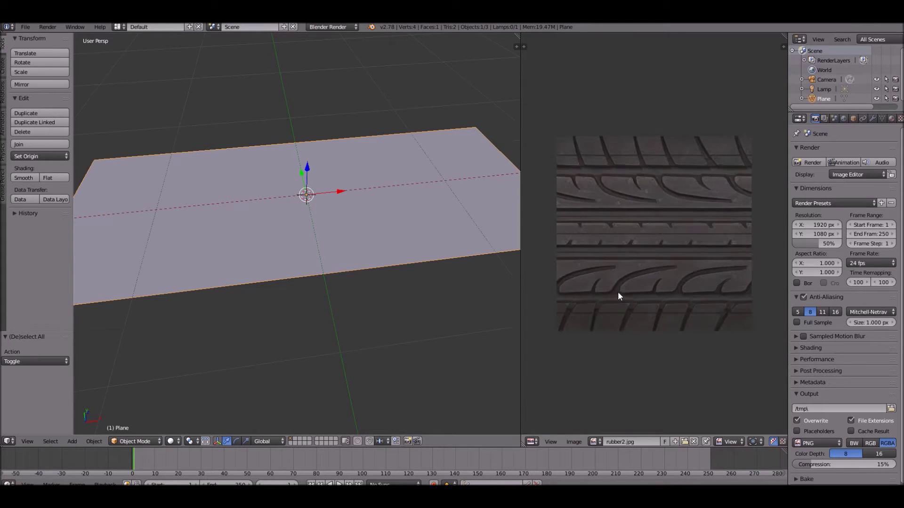
{"action": "scroll", "coordinate": [628, 221], "scroll_direction": "up", "scroll_amount": 2}
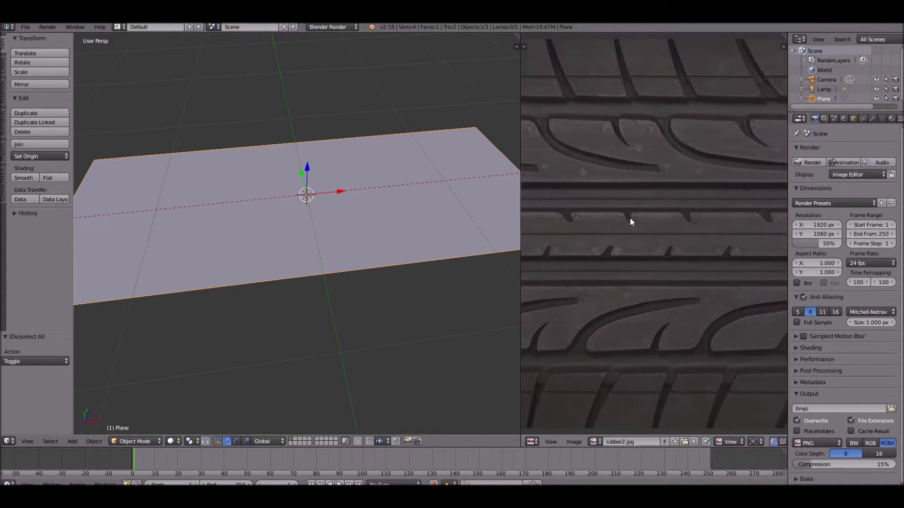
{"action": "scroll", "coordinate": [638, 204], "scroll_direction": "down", "scroll_amount": 1}
{"action": "scroll", "coordinate": [634, 202], "scroll_direction": "up", "scroll_amount": 2}
{"action": "scroll", "coordinate": [612, 208], "scroll_direction": "down", "scroll_amount": 2}
{"action": "left_click_drag", "start_coordinate": [713, 170], "coordinate": [723, 183]}
{"action": "scroll", "coordinate": [607, 104], "scroll_direction": "up", "scroll_amount": 3}
{"action": "middle_click_drag", "start_coordinate": [640, 193], "coordinate": [659, 258]}
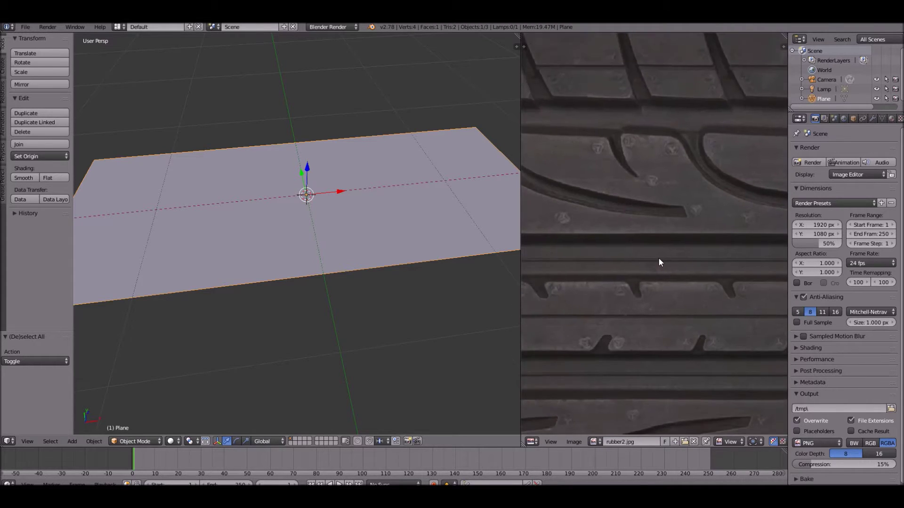
{"action": "scroll", "coordinate": [657, 211], "scroll_direction": "up", "scroll_amount": 5}
Display the black-and-white tread image in the image editor in place of rubber2.jpg, fully in view
{"action": "left_click_drag", "start_coordinate": [650, 23], "coordinate": [648, 87]}
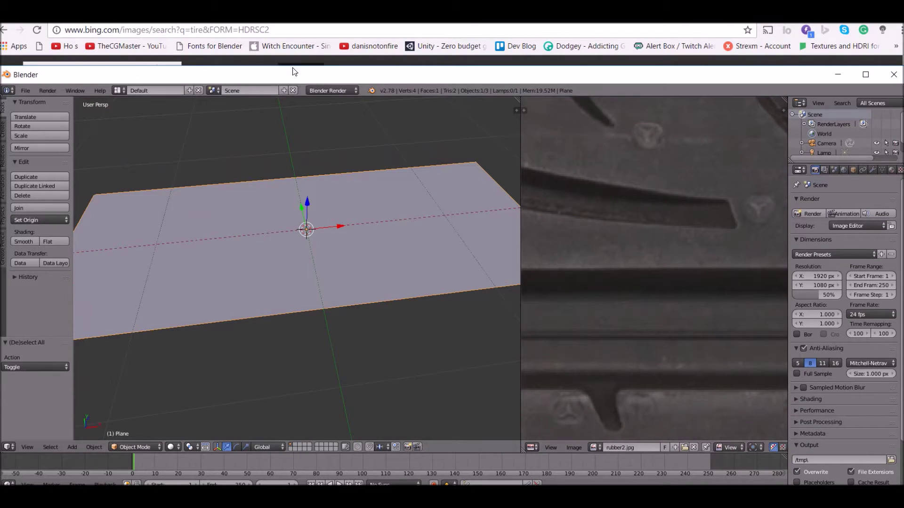
{"action": "key", "text": "alt+F11"}
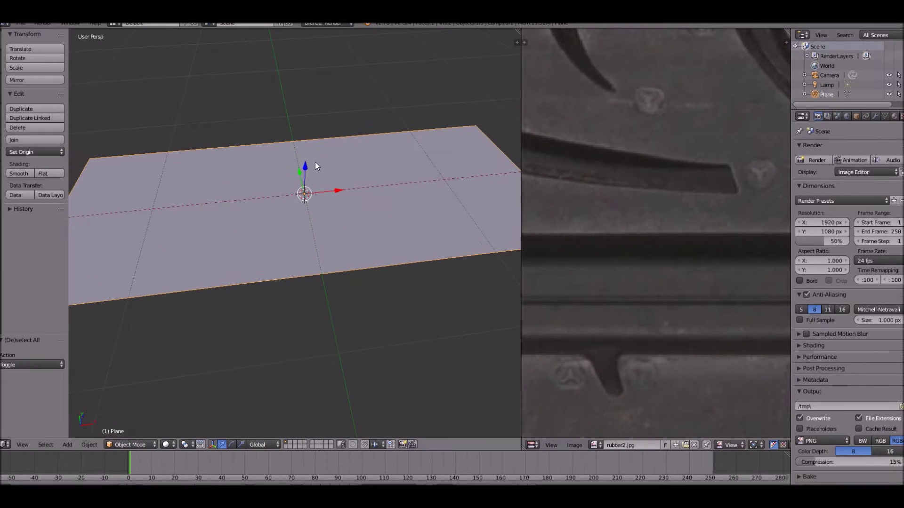
{"action": "left_click", "coordinate": [595, 444]}
{"action": "left_click", "coordinate": [623, 348]}
{"action": "scroll", "coordinate": [674, 192], "scroll_direction": "down", "scroll_amount": 1}
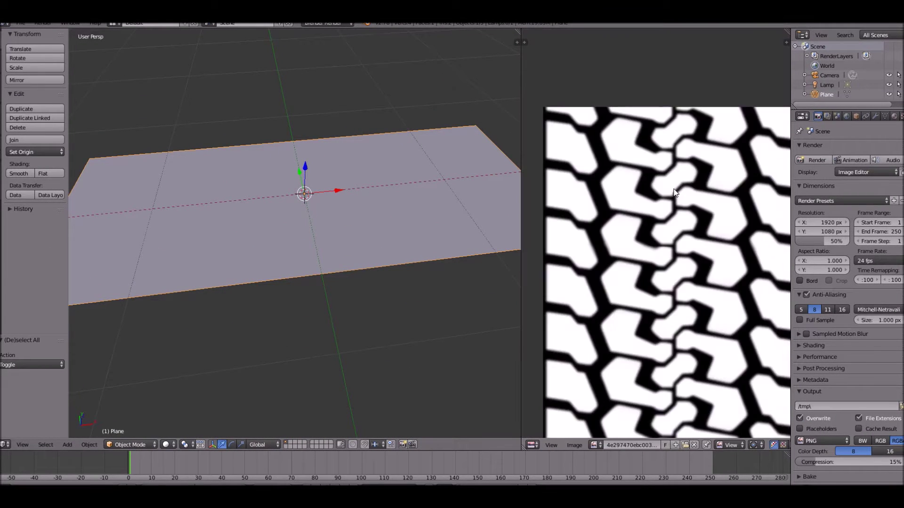
{"action": "scroll", "coordinate": [701, 281], "scroll_direction": "down", "scroll_amount": 5}
{"action": "scroll", "coordinate": [701, 280], "scroll_direction": "up", "scroll_amount": 3}
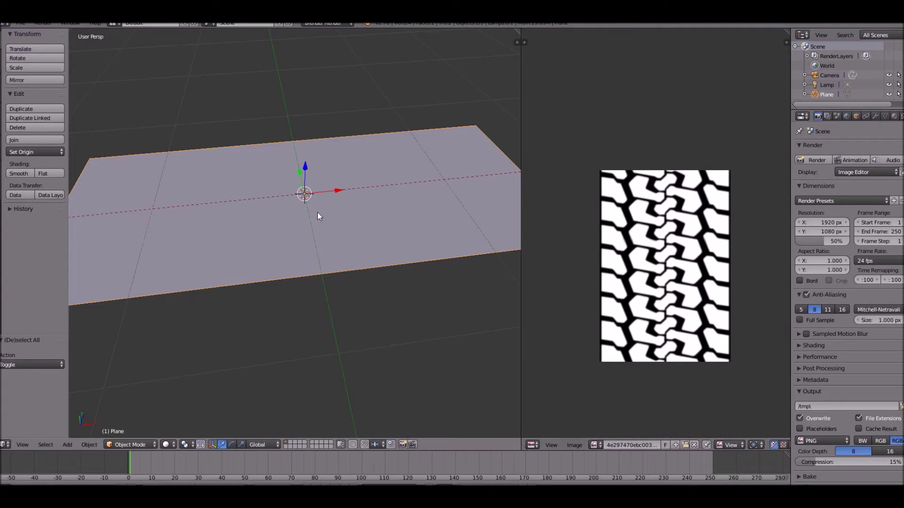
Unwrap the plane in Edit Mode with Project From View, using the top view
{"action": "middle_click_drag", "start_coordinate": [317, 213], "coordinate": [311, 227]}
{"action": "scroll", "coordinate": [300, 235], "scroll_direction": "down", "scroll_amount": 3}
{"action": "key", "text": "Tab"}
{"action": "key", "text": "KP_7"}
{"action": "key", "text": "u"}
{"action": "left_click", "coordinate": [303, 236]}
Rotate the plane's UV face upright and enlarge and center it over the tread image
{"action": "key", "text": "r"}
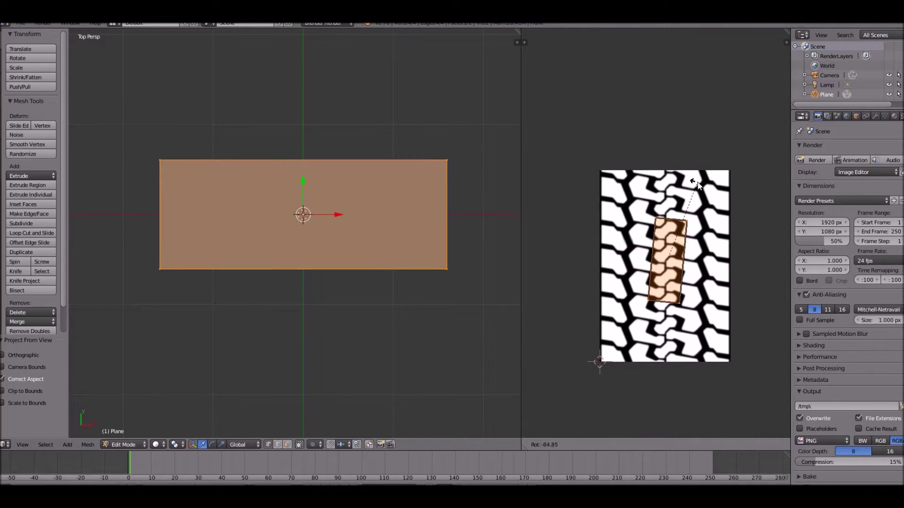
{"action": "left_click", "coordinate": [693, 196]}
{"action": "key", "text": "s"}
{"action": "left_click", "coordinate": [738, 255]}
{"action": "key", "text": "g"}
{"action": "left_click", "coordinate": [733, 269]}
{"action": "key", "text": "g"}
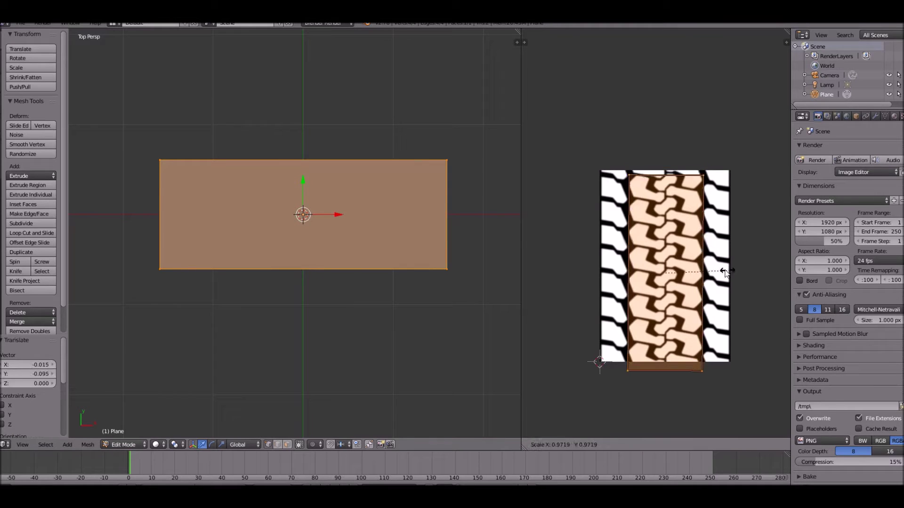
{"action": "left_click", "coordinate": [733, 259]}
Widen the UV face along X across the tread image and return to Object Mode
{"action": "key", "text": "s"}
{"action": "key", "text": "x"}
{"action": "left_click", "coordinate": [777, 259]}
{"action": "key", "text": "Tab"}
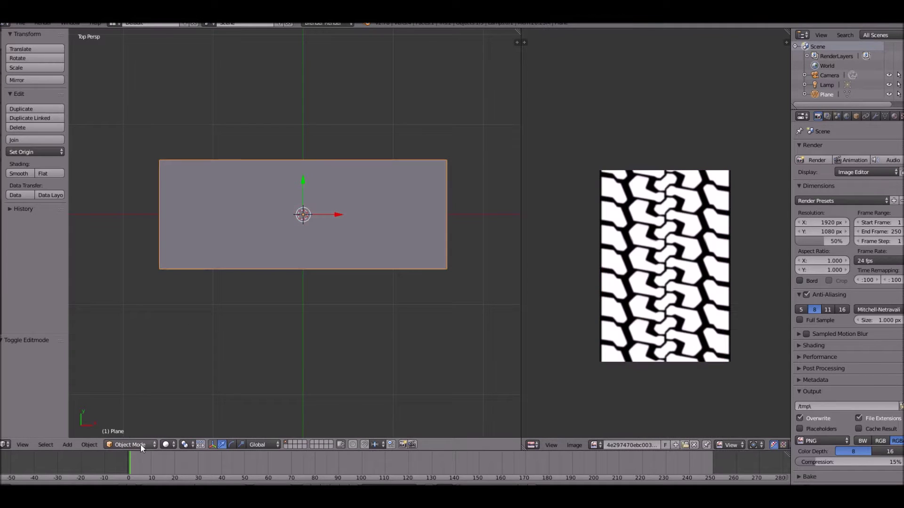
Preview the plane with a different viewport shading mode and restore solid shading
{"action": "left_click", "coordinate": [166, 445]}
{"action": "left_click", "coordinate": [191, 399]}
{"action": "mouse_move", "coordinate": [191, 399]}
{"action": "middle_mouse_down"}
{"action": "mouse_move", "coordinate": [448, 288]}
{"action": "mouse_move", "coordinate": [332, 237]}
{"action": "mouse_move", "coordinate": [270, 164]}
{"action": "mouse_move", "coordinate": [253, 219]}
{"action": "middle_mouse_up"}
{"action": "key", "text": "a"}
{"action": "scroll", "coordinate": [331, 240], "scroll_direction": "down", "scroll_amount": 7}
{"action": "scroll", "coordinate": [254, 218], "scroll_direction": "up", "scroll_amount": 4}
{"action": "left_click", "coordinate": [169, 444]}
{"action": "left_click", "coordinate": [193, 414]}
Add a Displace modifier to the plane and create a new texture for it
{"action": "scroll", "coordinate": [385, 257], "scroll_direction": "up", "scroll_amount": 2}
{"action": "left_click", "coordinate": [875, 116]}
{"action": "right_click", "coordinate": [347, 197]}
{"action": "left_click", "coordinate": [869, 145]}
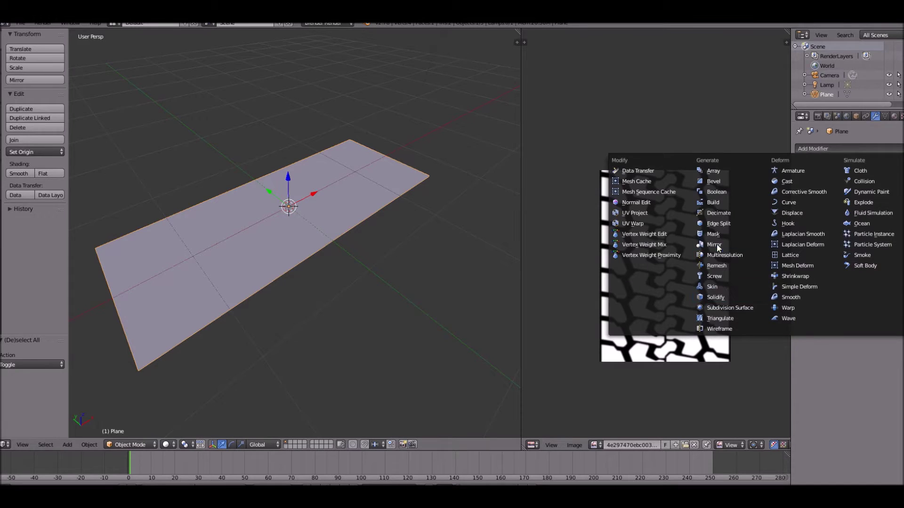
{"action": "left_click", "coordinate": [791, 213]}
{"action": "left_click", "coordinate": [834, 201]}
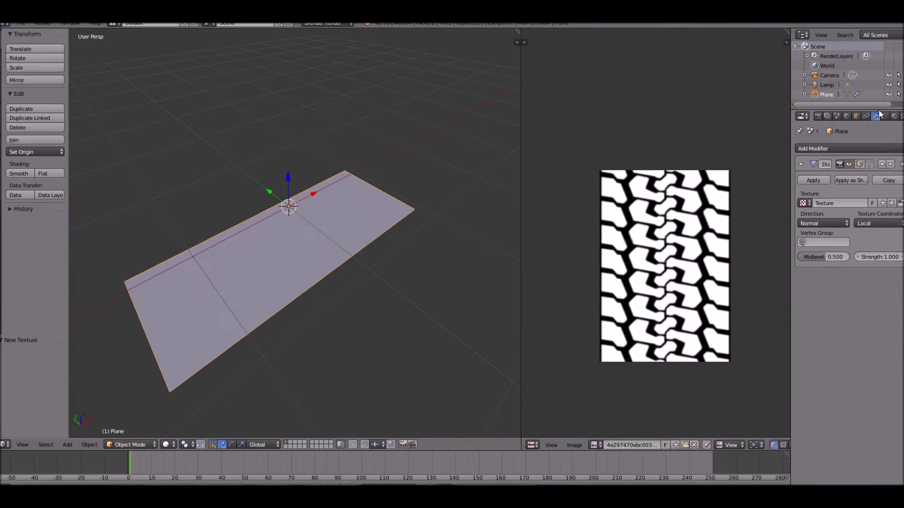
Assign the loaded black-and-white tread image to the Displace modifier's texture
{"action": "scroll", "coordinate": [869, 115], "scroll_direction": "down", "scroll_amount": 2}
{"action": "left_click", "coordinate": [866, 116]}
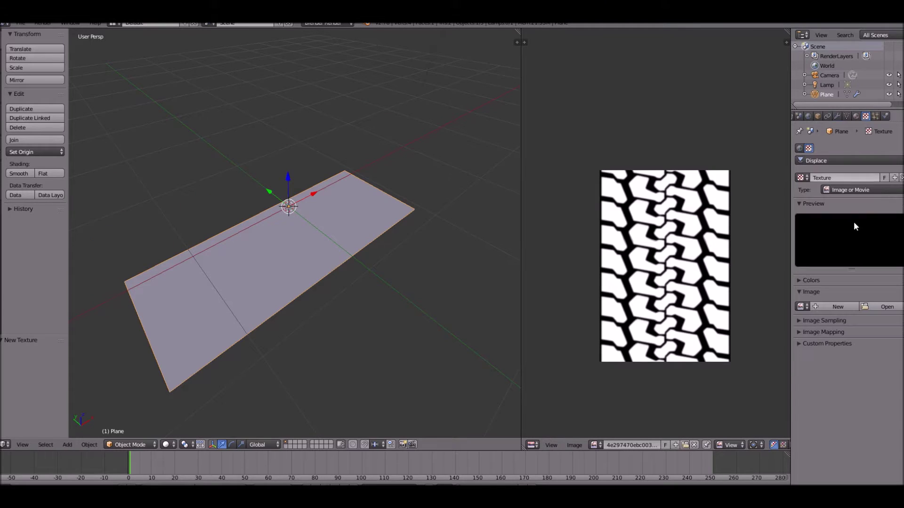
{"action": "left_click", "coordinate": [804, 306]}
{"action": "left_click", "coordinate": [734, 320]}
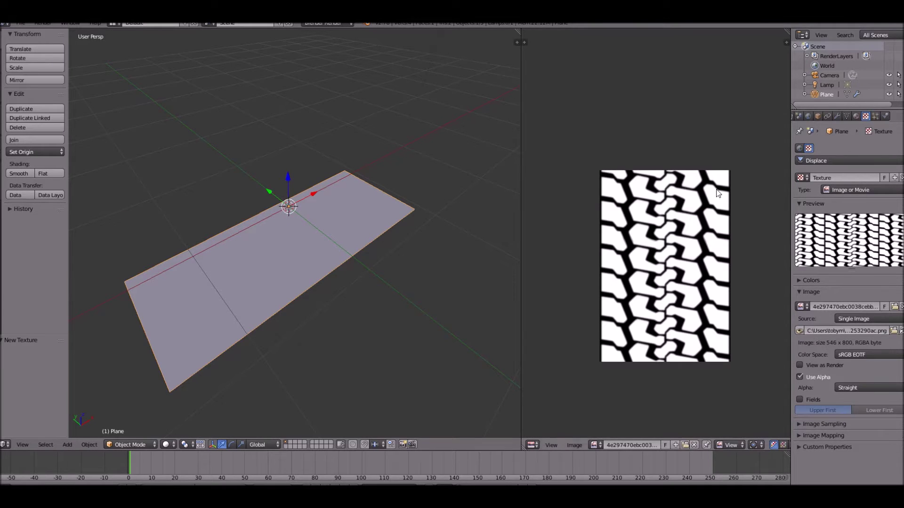
Inspect the plane's corner vertices in Edit Mode and return to Object Mode
{"action": "scroll", "coordinate": [303, 185], "scroll_direction": "up", "scroll_amount": 3}
{"action": "scroll", "coordinate": [253, 275], "scroll_direction": "down", "scroll_amount": 2}
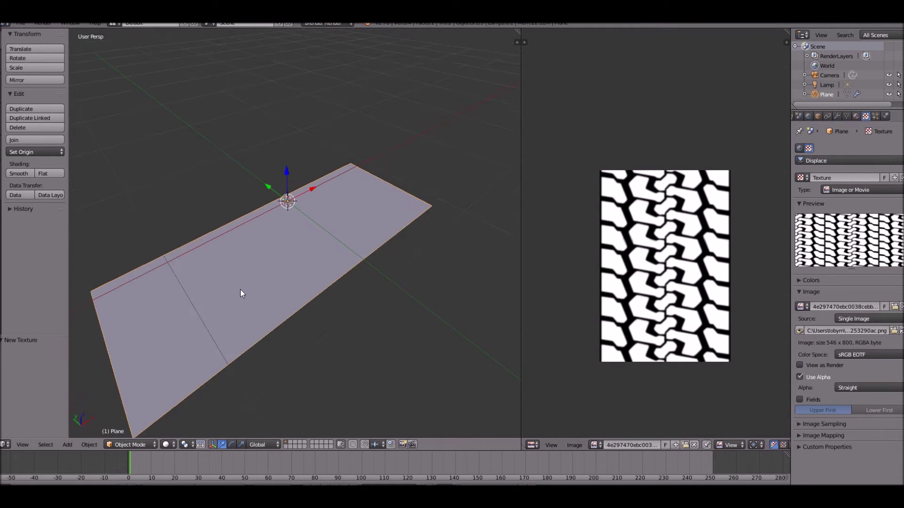
{"action": "mouse_move", "coordinate": [232, 292]}
{"action": "middle_mouse_down"}
{"action": "mouse_move", "coordinate": [358, 273]}
{"action": "mouse_move", "coordinate": [491, 291]}
{"action": "mouse_move", "coordinate": [448, 177]}
{"action": "middle_mouse_up"}
{"action": "key", "text": "Tab"}
{"action": "key", "text": "a"}
{"action": "middle_click_drag", "start_coordinate": [105, 280], "coordinate": [134, 308]}
{"action": "right_click", "coordinate": [134, 308]}
{"action": "right_click", "coordinate": [343, 154], "text": "shift"}
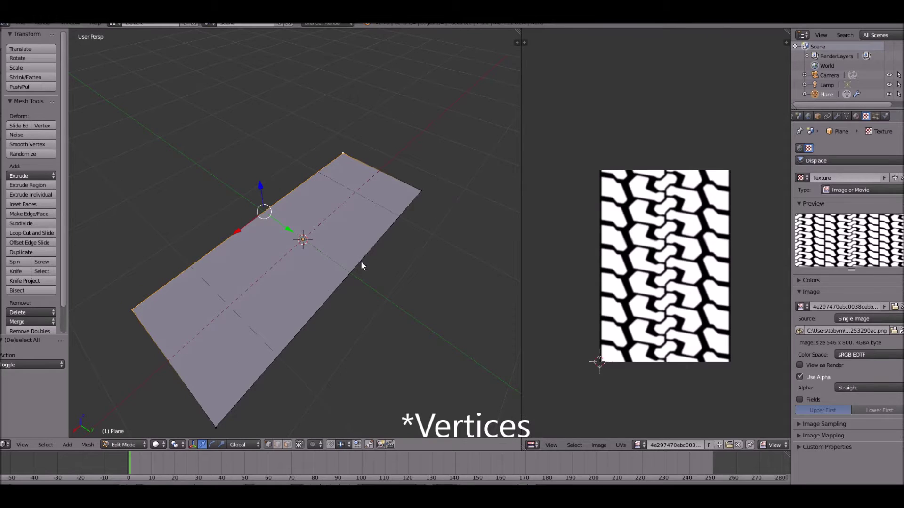
{"action": "key", "text": "a"}
{"action": "scroll", "coordinate": [322, 248], "scroll_direction": "down", "scroll_amount": 3}
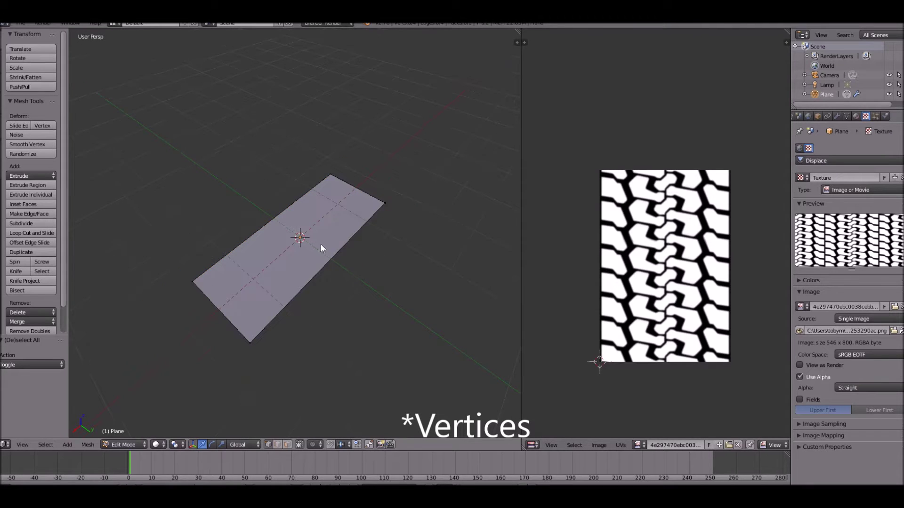
{"action": "key", "text": "Tab"}
{"action": "scroll", "coordinate": [320, 244], "scroll_direction": "up", "scroll_amount": 2}
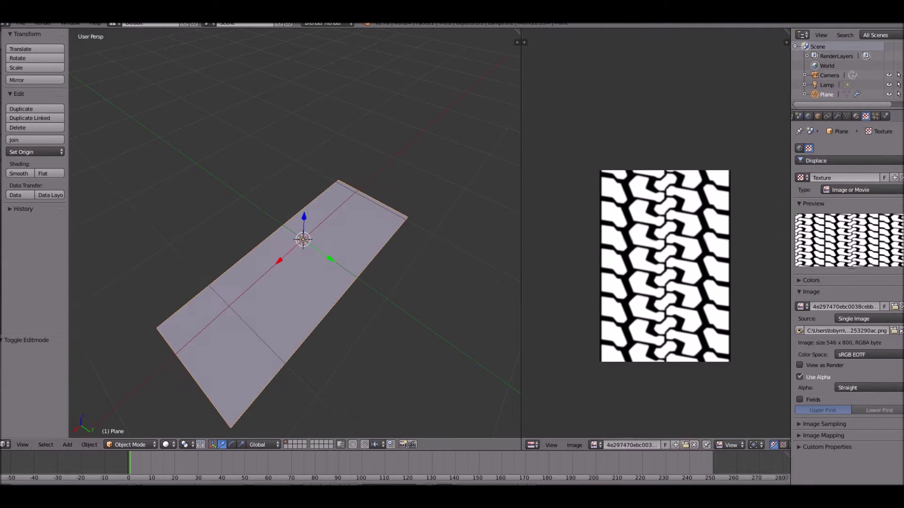
Add a Subdivision Surface modifier to the plane and move it above the Displace modifier
{"action": "left_click", "coordinate": [836, 116]}
{"action": "left_click", "coordinate": [819, 148]}
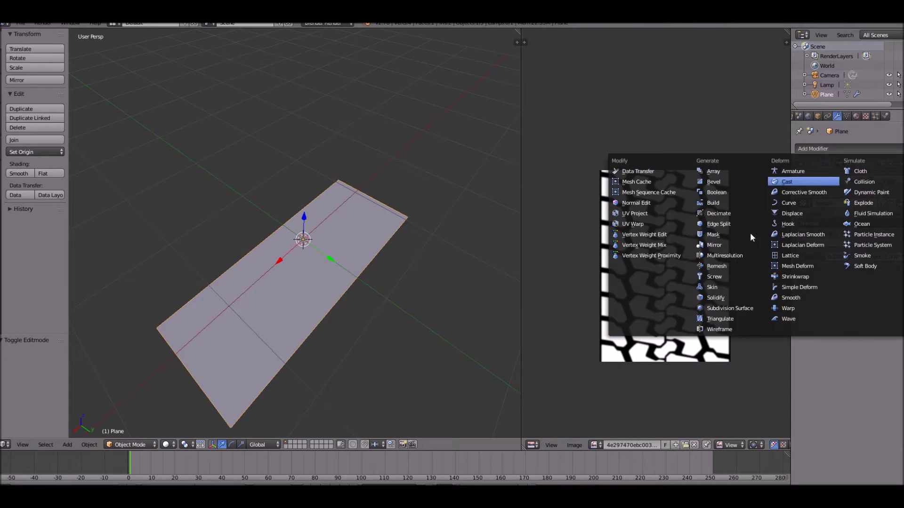
{"action": "left_click", "coordinate": [727, 315]}
{"action": "left_click", "coordinate": [882, 279]}
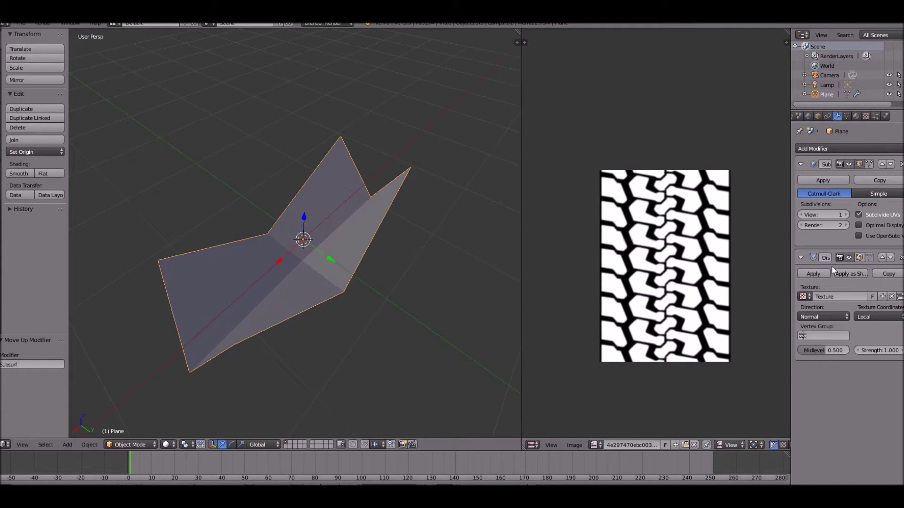
Set the Subdivision Surface view level to 6 and the Displace strength to 0.3
{"action": "left_click", "coordinate": [843, 214]}
{"action": "left_click", "coordinate": [844, 214]}
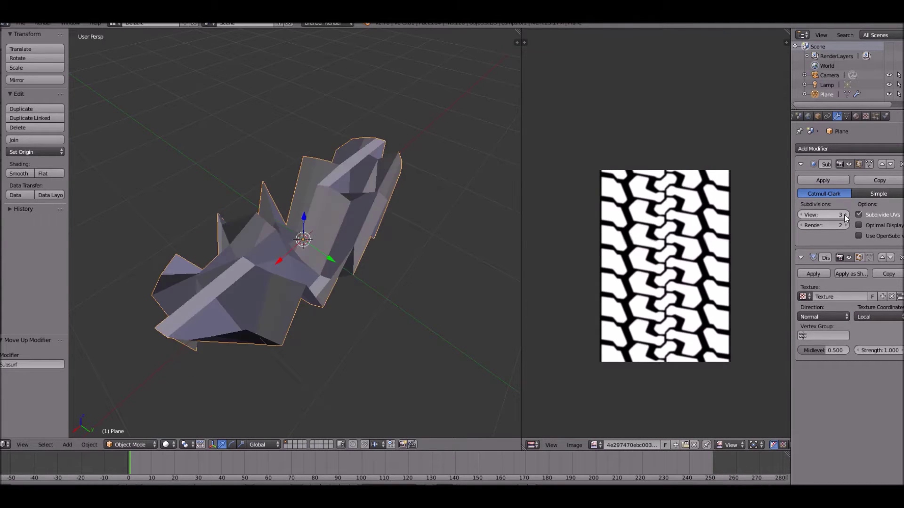
{"action": "left_click", "coordinate": [843, 215]}
{"action": "left_click", "coordinate": [844, 215]}
{"action": "left_click", "coordinate": [843, 215]}
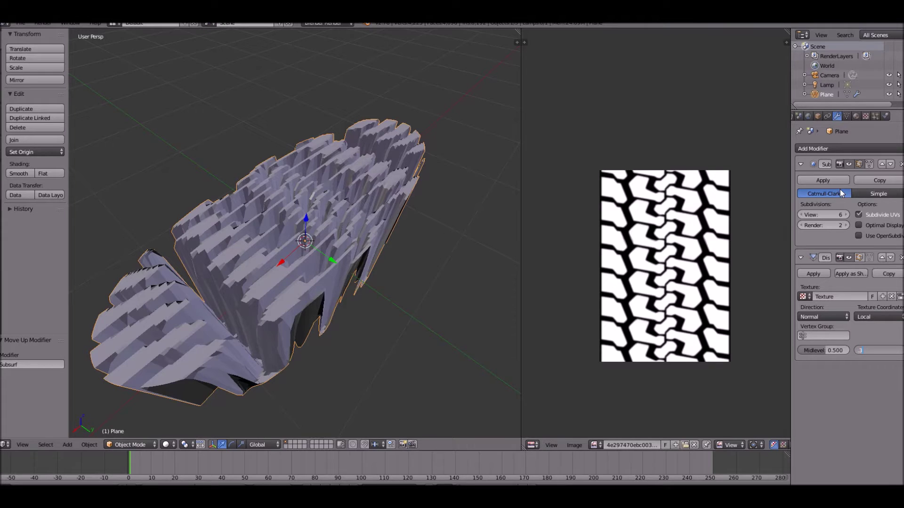
{"action": "key", "text": "Return"}
Crease all of the plane's edges in Edit Mode to keep its outline rectangular, and return to Object Mode
{"action": "scroll", "coordinate": [433, 302], "scroll_direction": "up", "scroll_amount": 3}
{"action": "scroll", "coordinate": [433, 302], "scroll_direction": "down", "scroll_amount": 5}
{"action": "middle_click_drag", "start_coordinate": [349, 359], "coordinate": [245, 286]}
{"action": "key", "text": "Tab"}
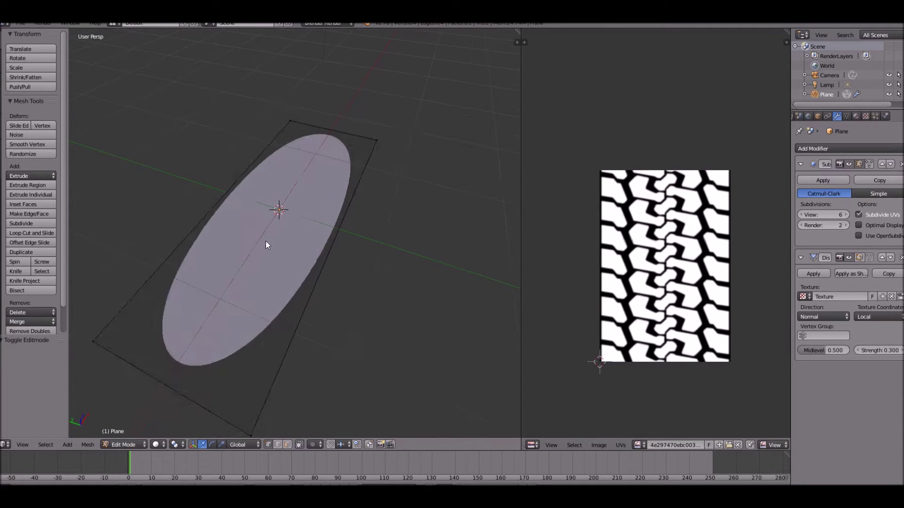
{"action": "key", "text": "a"}
{"action": "key", "text": "ctrl+e"}
{"action": "left_click", "coordinate": [276, 235]}
{"action": "left_click", "coordinate": [468, 231]}
{"action": "key", "text": "Tab"}
{"action": "middle_click_drag", "start_coordinate": [381, 256], "coordinate": [265, 293]}
{"action": "key", "text": "Tab"}
{"action": "key", "text": "s"}
{"action": "left_click", "coordinate": [484, 224]}
{"action": "key", "text": "Tab"}
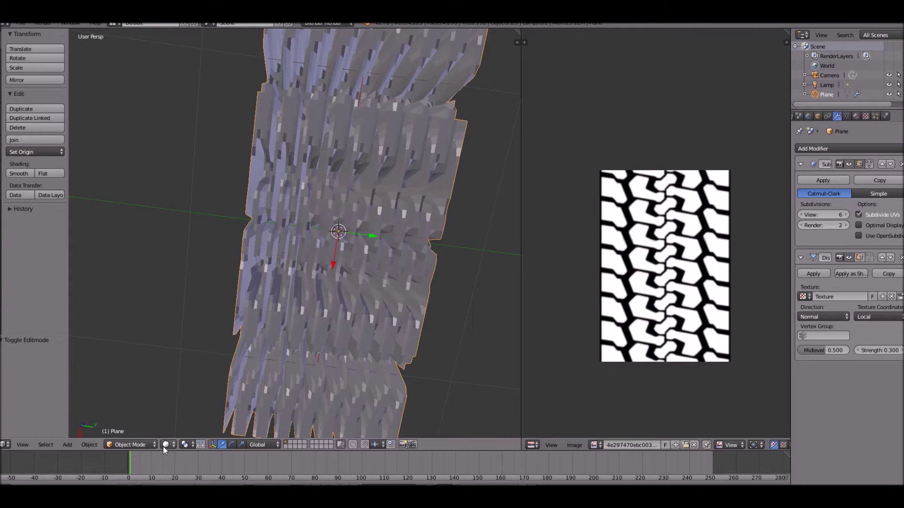
Check the tread image on the displaced plane in textured shading and restore solid shading
{"action": "left_click", "coordinate": [165, 445]}
{"action": "left_click", "coordinate": [200, 400]}
{"action": "middle_click_drag", "start_coordinate": [350, 320], "coordinate": [339, 247]}
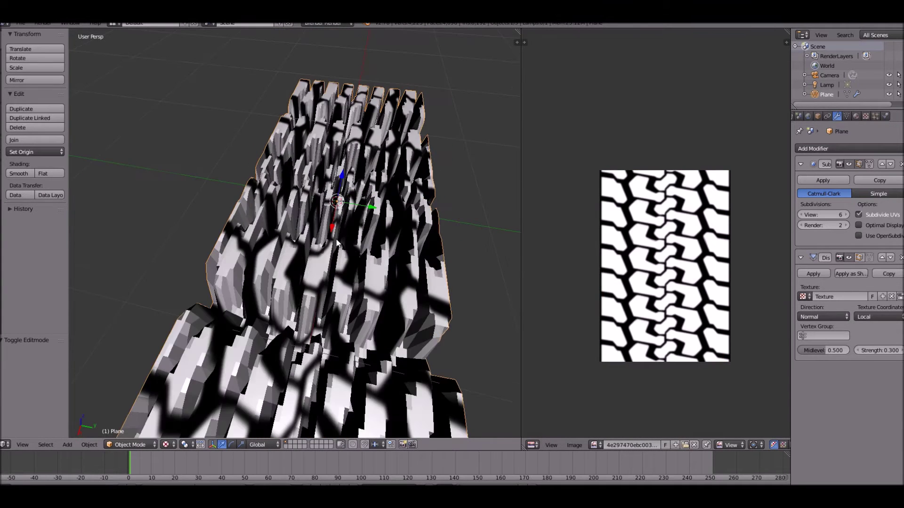
{"action": "scroll", "coordinate": [340, 247], "scroll_direction": "down", "scroll_amount": 4}
{"action": "middle_click_drag", "start_coordinate": [313, 325], "coordinate": [272, 330]}
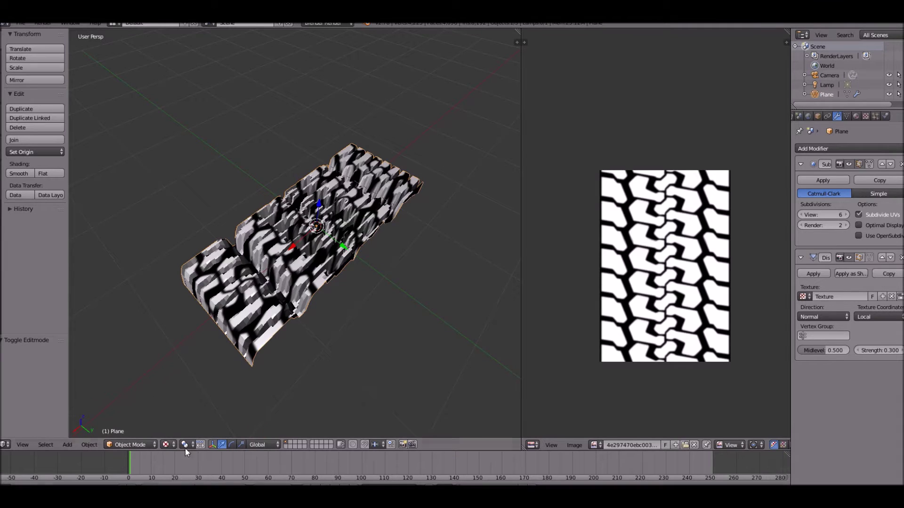
{"action": "left_click", "coordinate": [165, 445]}
{"action": "left_click", "coordinate": [175, 412]}
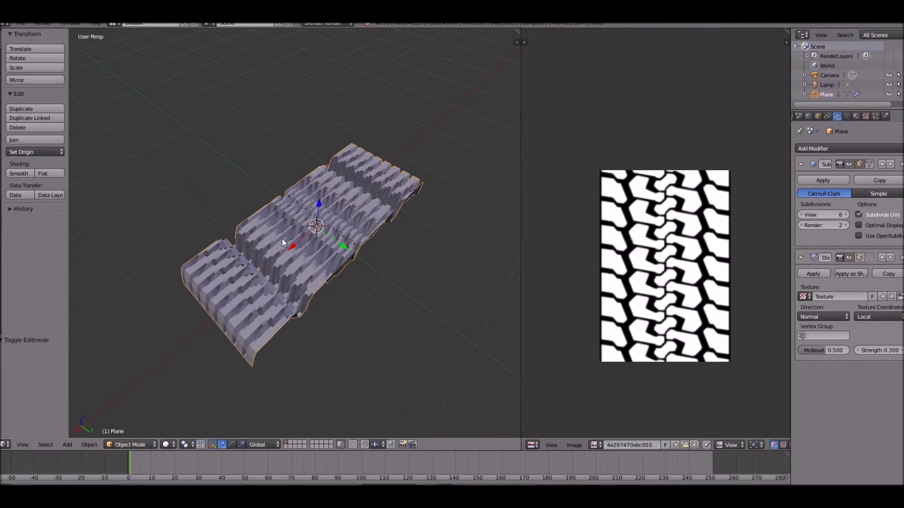
Set the Displace modifier's texture coordinates to UV and inspect the displaced tread pattern
{"action": "left_click", "coordinate": [885, 315]}
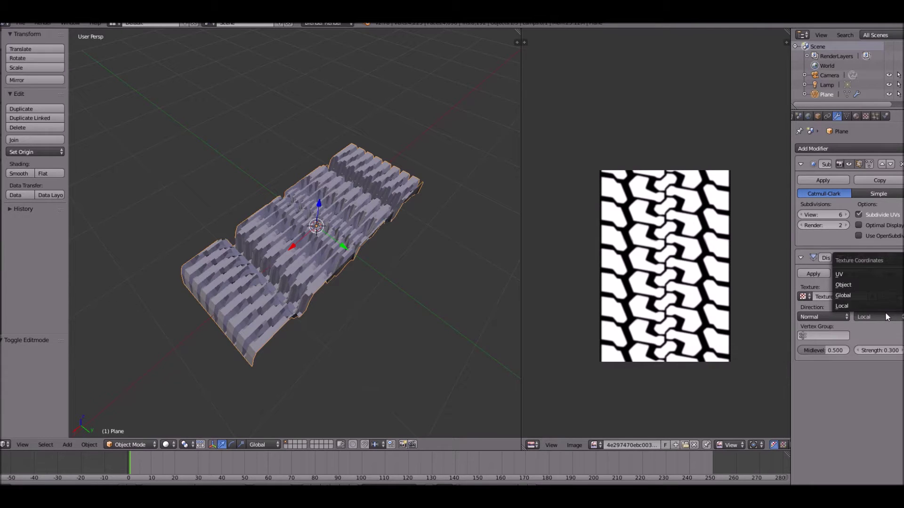
{"action": "left_click", "coordinate": [856, 276]}
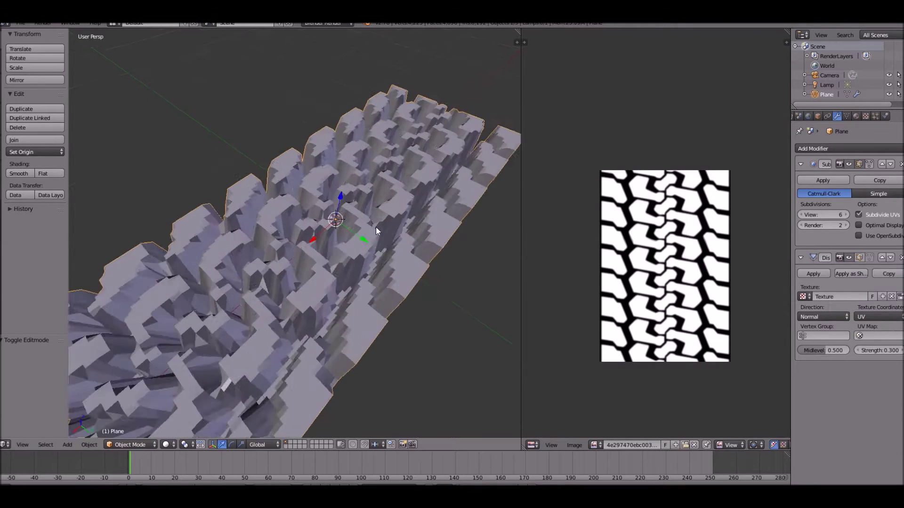
{"action": "middle_click_drag", "start_coordinate": [376, 227], "coordinate": [348, 104]}
{"action": "middle_click_drag", "start_coordinate": [223, 98], "coordinate": [355, 293]}
{"action": "scroll", "coordinate": [343, 327], "scroll_direction": "up", "scroll_amount": 3}
{"action": "scroll", "coordinate": [239, 158], "scroll_direction": "up", "scroll_amount": 5}
{"action": "scroll", "coordinate": [299, 244], "scroll_direction": "up", "scroll_amount": 2}
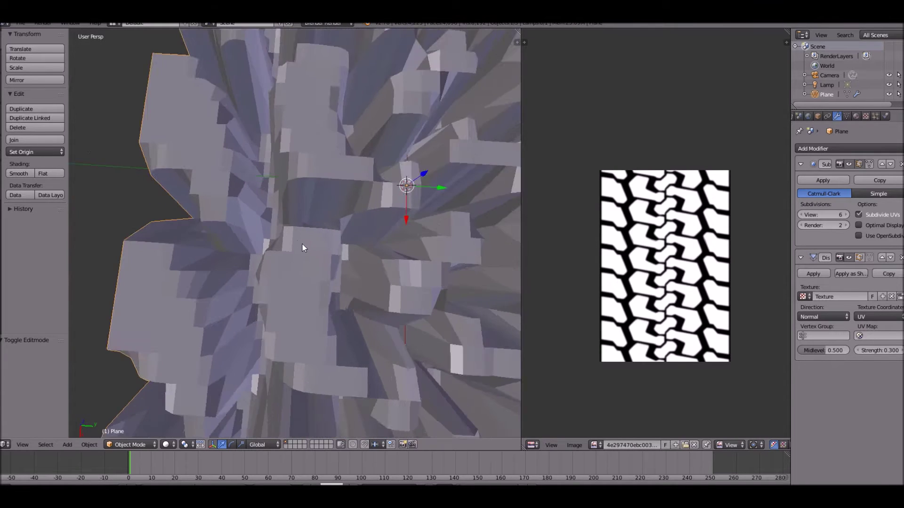
{"action": "scroll", "coordinate": [275, 264], "scroll_direction": "down", "scroll_amount": 2}
{"action": "scroll", "coordinate": [306, 234], "scroll_direction": "down", "scroll_amount": 6}
In Edit Mode, add 14 evenly spaced loop cuts crossing the plane's width
{"action": "key", "text": "Tab"}
{"action": "middle_click_drag", "start_coordinate": [264, 199], "coordinate": [296, 265]}
{"action": "key", "text": "ctrl+r"}
{"action": "scroll", "coordinate": [320, 301], "scroll_direction": "up", "scroll_amount": 10}
{"action": "scroll", "coordinate": [320, 301], "scroll_direction": "up", "scroll_amount": 3}
{"action": "left_click", "coordinate": [321, 301]}
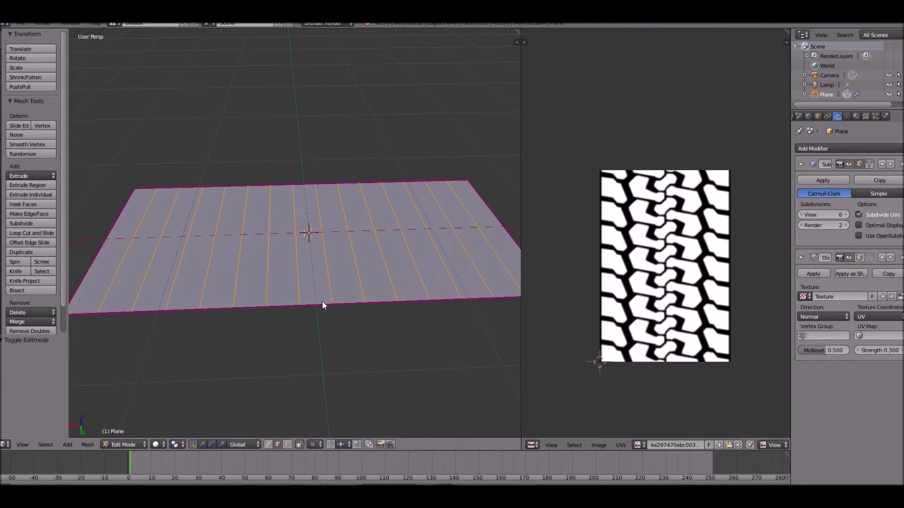
{"action": "right_click", "coordinate": [322, 301]}
Add 7 evenly spaced loop cuts running along the plane's length
{"action": "middle_click_drag", "start_coordinate": [396, 220], "coordinate": [381, 219], "text": "shift"}
{"action": "key", "text": "ctrl+r"}
{"action": "scroll", "coordinate": [380, 220], "scroll_direction": "up", "scroll_amount": 7}
{"action": "scroll", "coordinate": [380, 223], "scroll_direction": "down", "scroll_amount": 1}
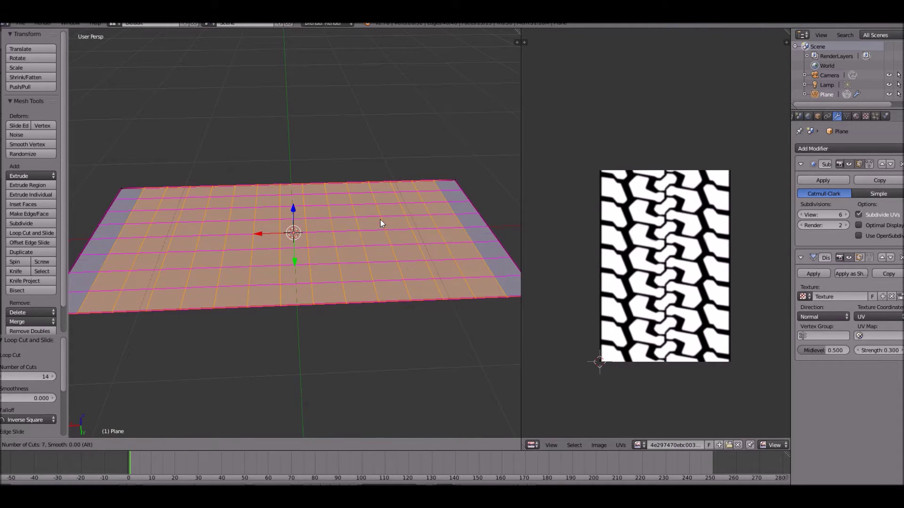
{"action": "left_click", "coordinate": [380, 223]}
{"action": "right_click", "coordinate": [380, 222]}
{"action": "scroll", "coordinate": [380, 222], "scroll_direction": "down", "scroll_amount": 3}
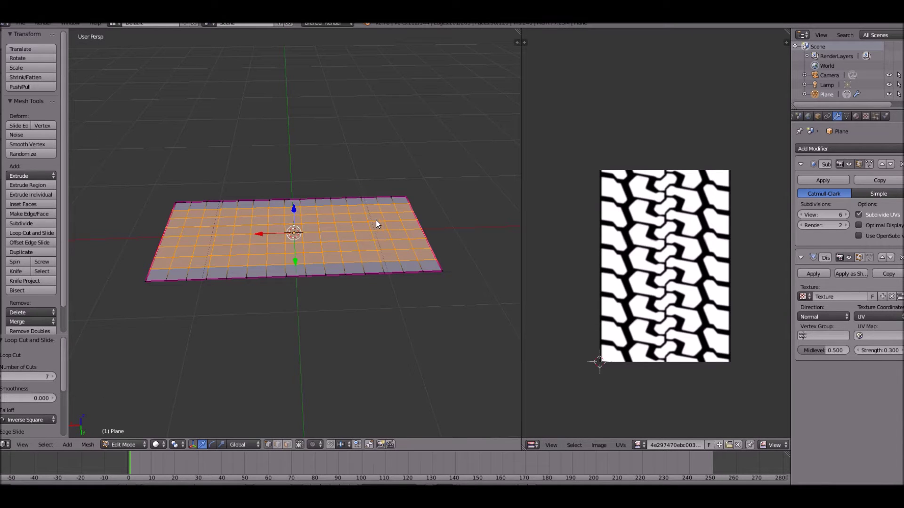
Return to Object Mode, inspect the tread blocks and lower the Subdivision Surface view level to 5
{"action": "key", "text": "Tab"}
{"action": "middle_click_drag", "start_coordinate": [370, 221], "coordinate": [472, 207]}
{"action": "scroll", "coordinate": [409, 235], "scroll_direction": "up", "scroll_amount": 5}
{"action": "scroll", "coordinate": [443, 208], "scroll_direction": "up", "scroll_amount": 3}
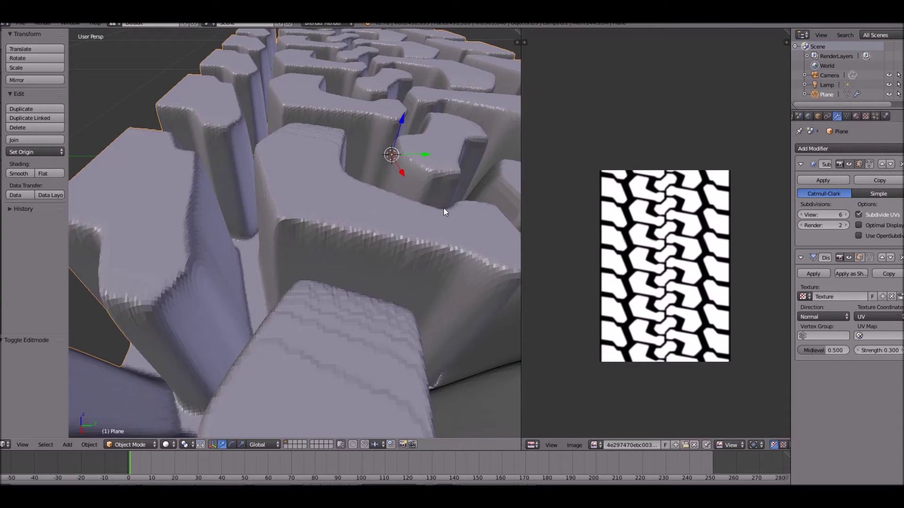
{"action": "scroll", "coordinate": [336, 226], "scroll_direction": "down", "scroll_amount": 3}
{"action": "mouse_move", "coordinate": [337, 225]}
{"action": "middle_mouse_down"}
{"action": "mouse_move", "coordinate": [317, 282]}
{"action": "mouse_move", "coordinate": [340, 219]}
{"action": "middle_mouse_up"}
{"action": "scroll", "coordinate": [323, 269], "scroll_direction": "down", "scroll_amount": 4}
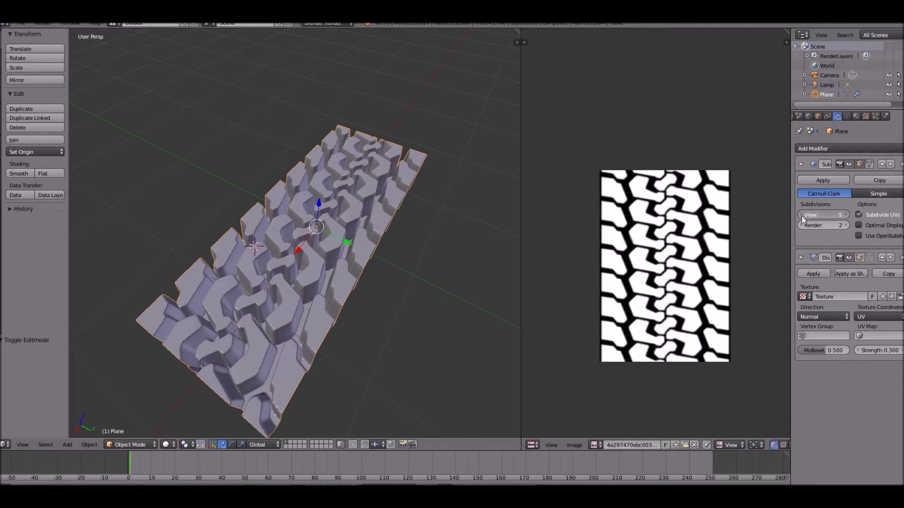
Reduce the Subdivision Surface view level to 4 and deselect the tread
{"action": "scroll", "coordinate": [233, 243], "scroll_direction": "up", "scroll_amount": 5}
{"action": "scroll", "coordinate": [233, 243], "scroll_direction": "down", "scroll_amount": 4}
{"action": "middle_click_drag", "start_coordinate": [233, 243], "coordinate": [381, 263]}
{"action": "scroll", "coordinate": [371, 301], "scroll_direction": "down", "scroll_amount": 5}
{"action": "scroll", "coordinate": [380, 254], "scroll_direction": "up", "scroll_amount": 5}
{"action": "key", "text": "a"}
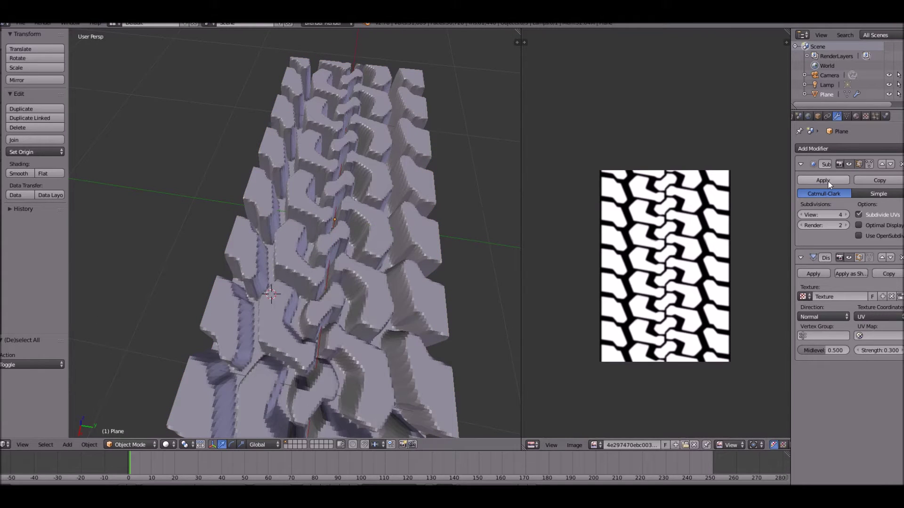
Apply the Subdivision Surface and Displace modifiers and add a Decimate modifier to the tread
{"action": "left_click", "coordinate": [806, 176]}
{"action": "left_click", "coordinate": [807, 177]}
{"action": "left_click", "coordinate": [818, 151]}
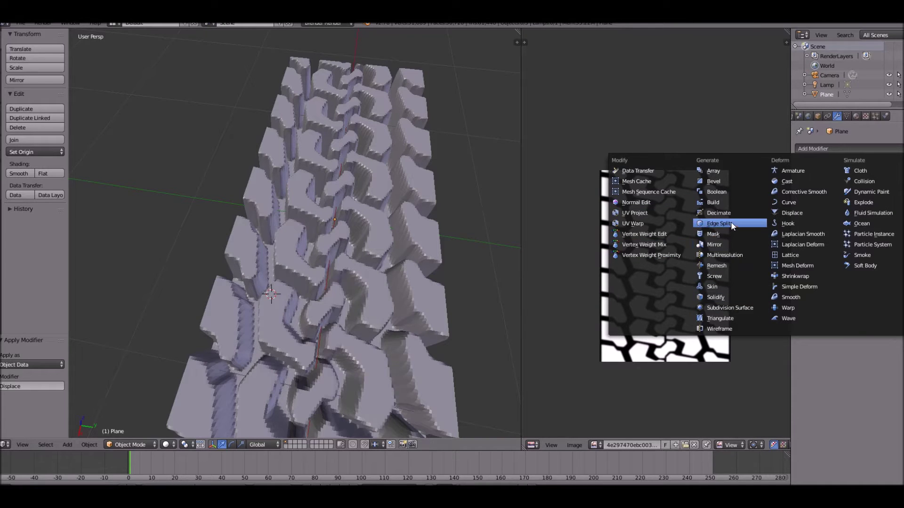
{"action": "left_click", "coordinate": [716, 213]}
Switch the Decimate modifier to Un-Subdivide with 1 iteration
{"action": "left_click", "coordinate": [837, 192]}
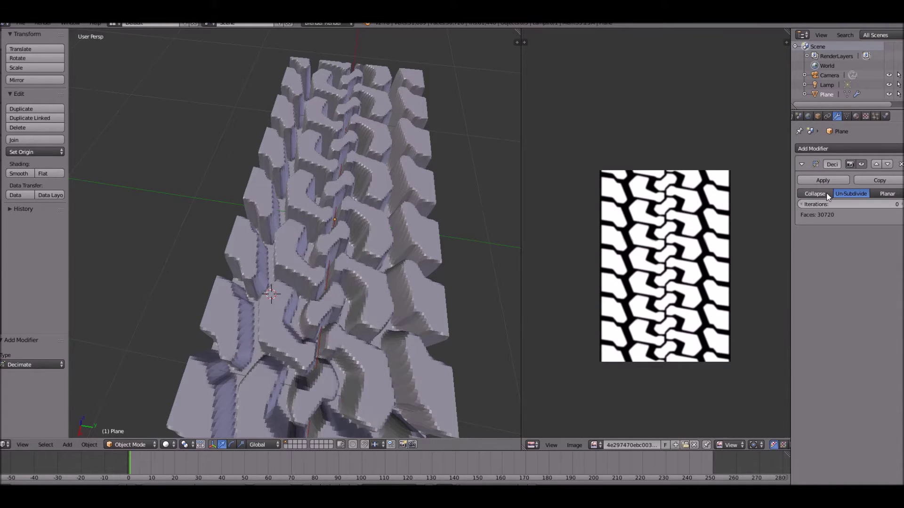
{"action": "left_click", "coordinate": [900, 205]}
{"action": "left_click", "coordinate": [900, 205]}
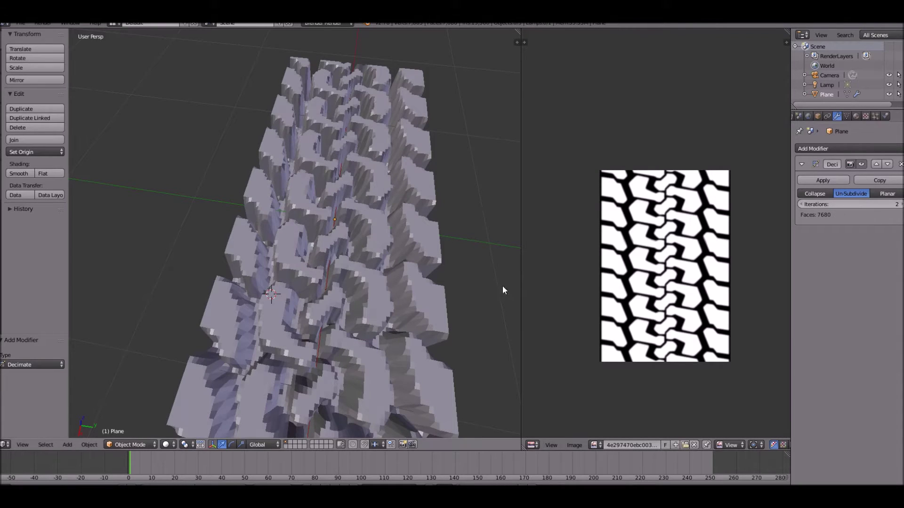
{"action": "left_click", "coordinate": [801, 205]}
{"action": "scroll", "coordinate": [356, 263], "scroll_direction": "down", "scroll_amount": 5}
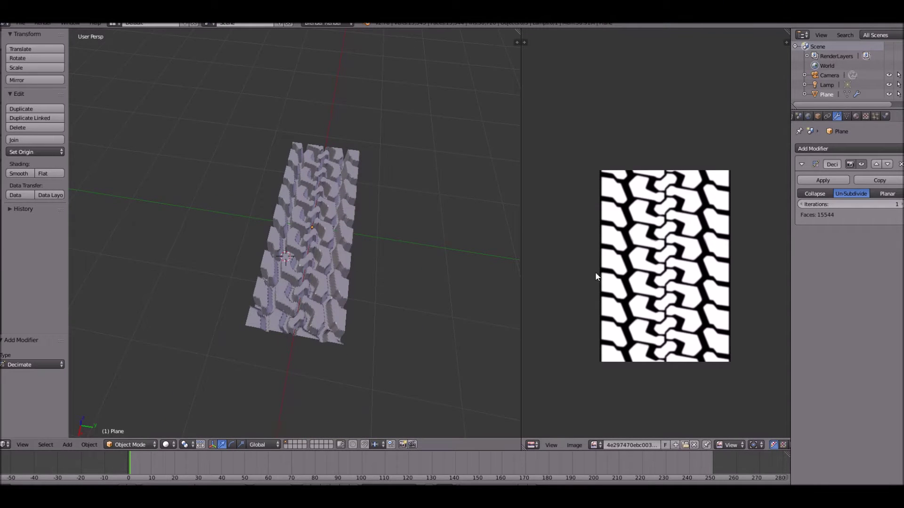
{"action": "middle_click_drag", "start_coordinate": [512, 317], "coordinate": [261, 287]}
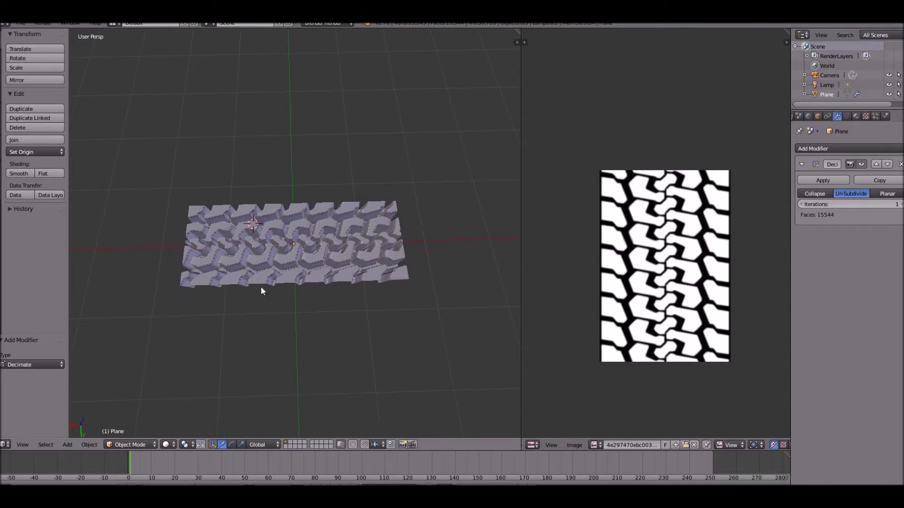
Select the tread, apply smooth shading to it and deselect it
{"action": "scroll", "coordinate": [424, 226], "scroll_direction": "up", "scroll_amount": 4}
{"action": "scroll", "coordinate": [491, 225], "scroll_direction": "up", "scroll_amount": 3}
{"action": "right_click", "coordinate": [341, 227]}
{"action": "scroll", "coordinate": [301, 186], "scroll_direction": "down", "scroll_amount": 7}
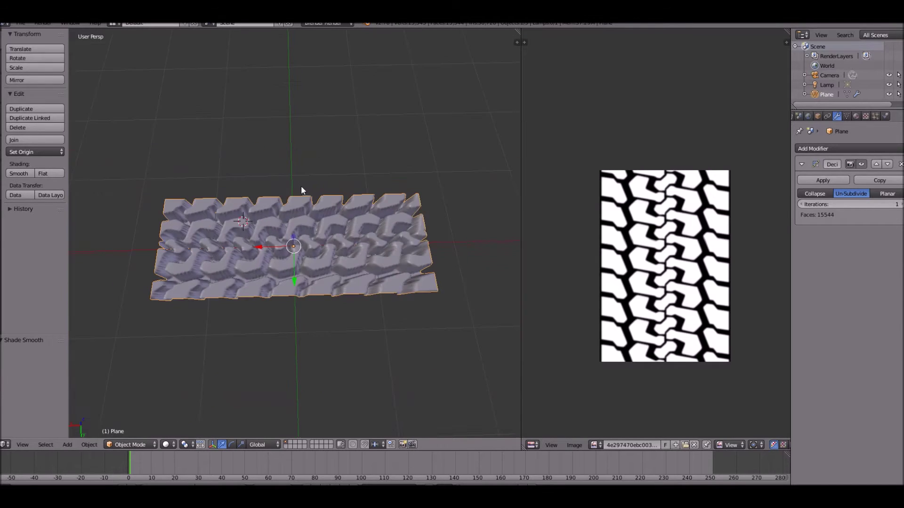
{"action": "key", "text": "a"}
{"action": "middle_click_drag", "start_coordinate": [301, 186], "coordinate": [226, 197]}
Apply the Decimate modifier, snap the 3D cursor to the center and switch to the front view
{"action": "left_click", "coordinate": [823, 180]}
{"action": "key", "text": "shift+s"}
{"action": "left_click", "coordinate": [225, 195]}
{"action": "key", "text": "KP_1"}
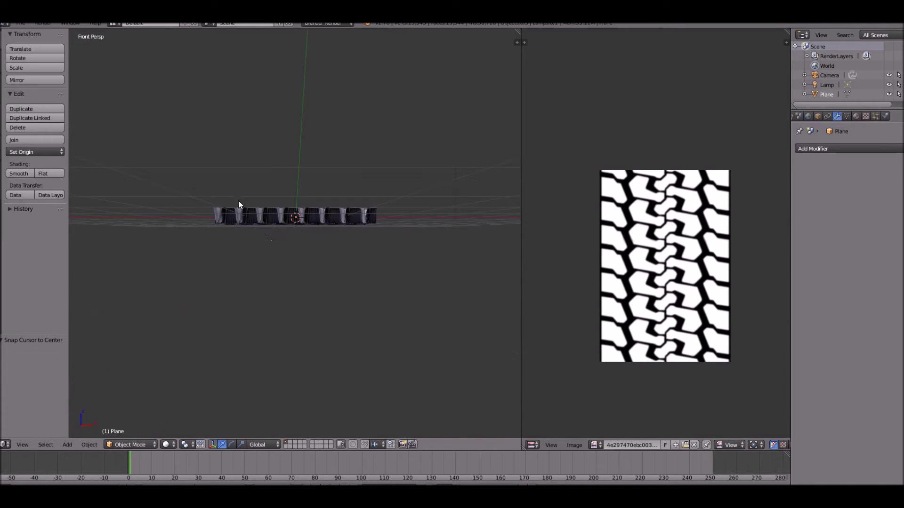
Add an Array modifier to the tread with a count of 3
{"action": "right_click", "coordinate": [300, 219]}
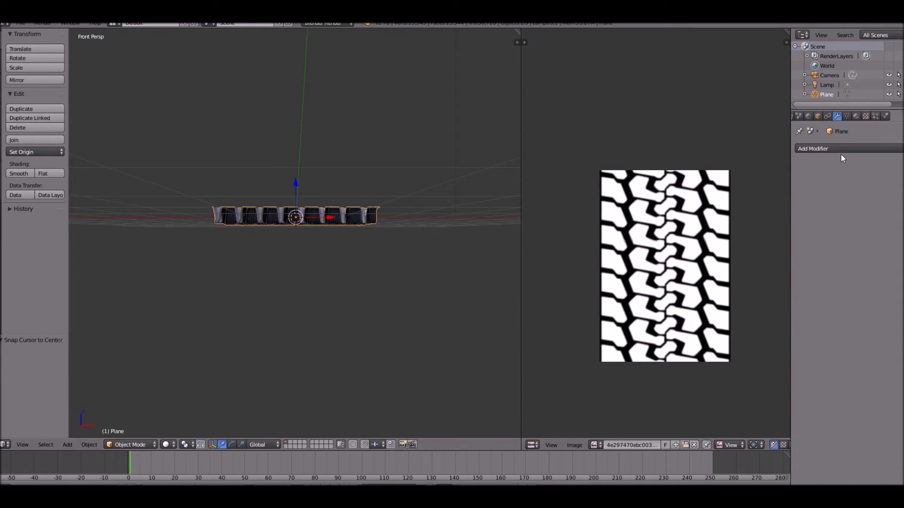
{"action": "left_click", "coordinate": [841, 152]}
{"action": "left_click", "coordinate": [741, 169]}
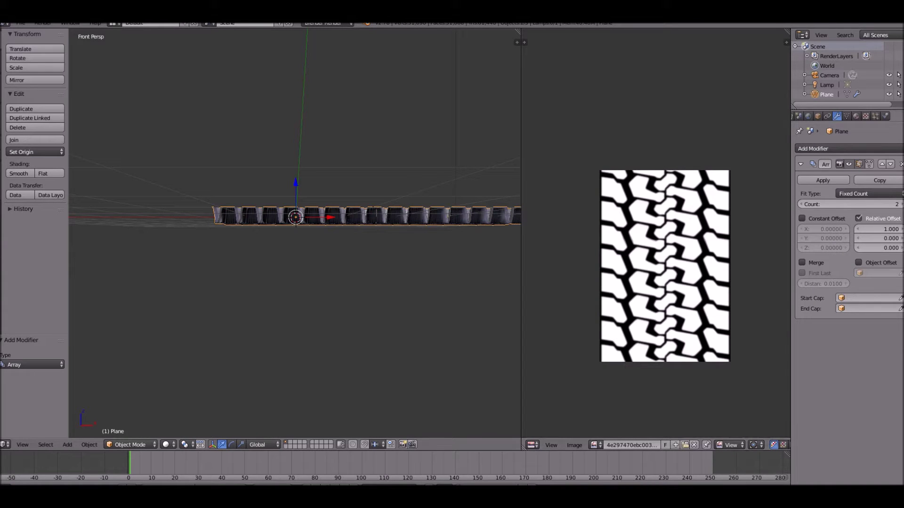
{"action": "left_click", "coordinate": [896, 204]}
{"action": "middle_click_drag", "start_coordinate": [329, 306], "coordinate": [348, 264]}
{"action": "scroll", "coordinate": [352, 259], "scroll_direction": "up", "scroll_amount": 3}
Add a Bezier circle curve and rotate it 90 degrees around the X axis
{"action": "key", "text": "shift+a"}
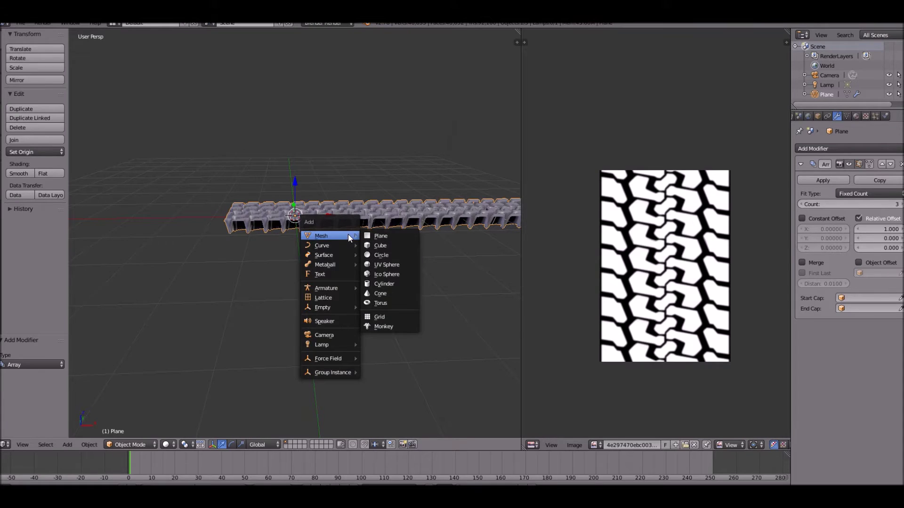
{"action": "mouse_move", "coordinate": [337, 245]}
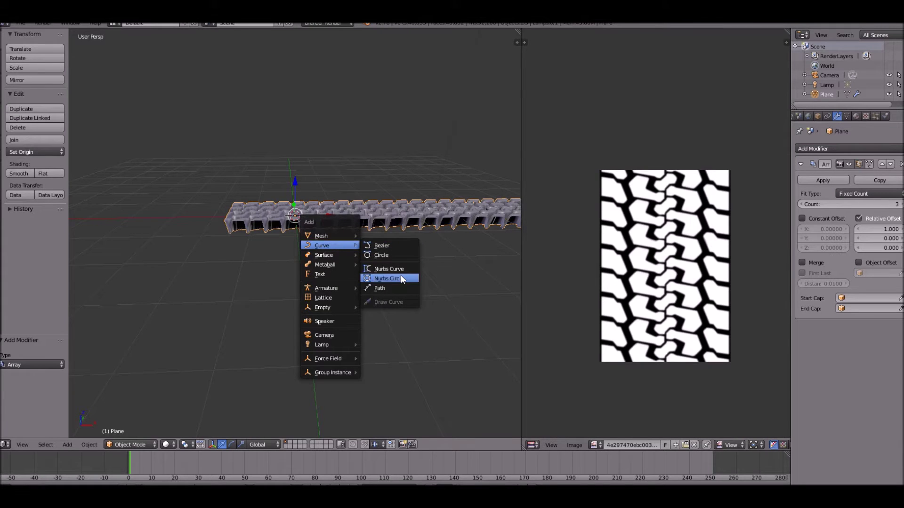
{"action": "left_click", "coordinate": [391, 255]}
{"action": "type", "text": "r90x"}
{"action": "key", "text": "Return"}
Select the Bezier circle and scale it up by about 1.84
{"action": "scroll", "coordinate": [421, 261], "scroll_direction": "up", "scroll_amount": 2}
{"action": "right_click", "coordinate": [397, 190]}
{"action": "right_click", "coordinate": [366, 170]}
{"action": "key", "text": "s"}
{"action": "left_click", "coordinate": [427, 150]}
Add a Curve modifier to the tread using BezierCircle as its object, and raise the Array count to 4
{"action": "right_click", "coordinate": [445, 206]}
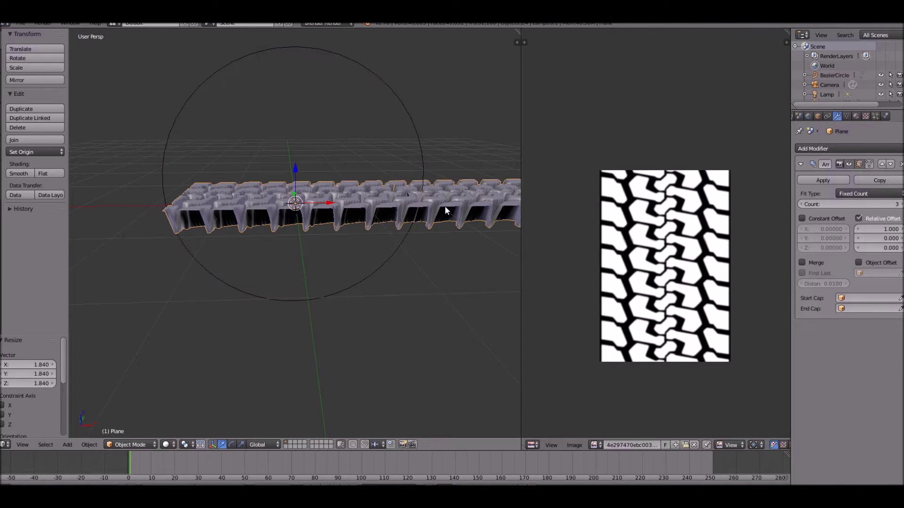
{"action": "left_click", "coordinate": [845, 149]}
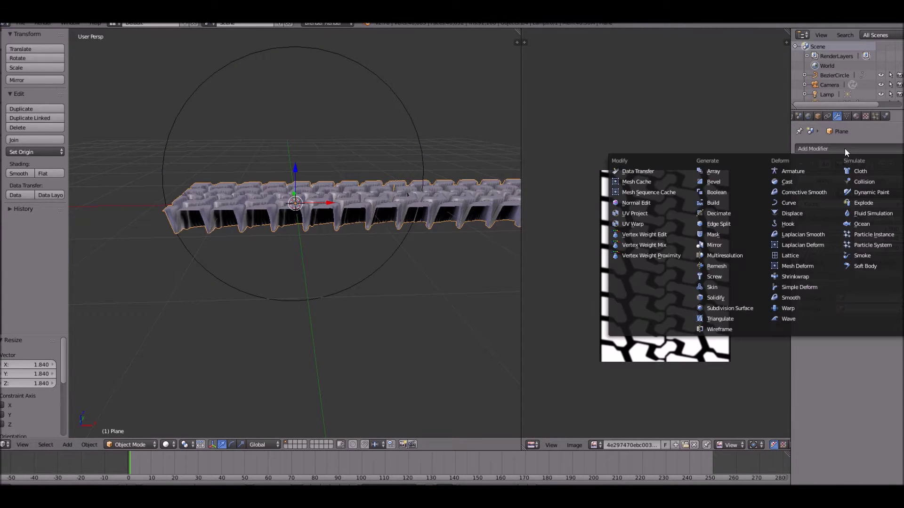
{"action": "left_click", "coordinate": [790, 202]}
{"action": "left_click", "coordinate": [816, 369]}
{"action": "left_click", "coordinate": [819, 383]}
{"action": "middle_click_drag", "start_coordinate": [302, 250], "coordinate": [390, 163]}
{"action": "scroll", "coordinate": [549, 227], "scroll_direction": "up", "scroll_amount": 1}
{"action": "left_click", "coordinate": [902, 204]}
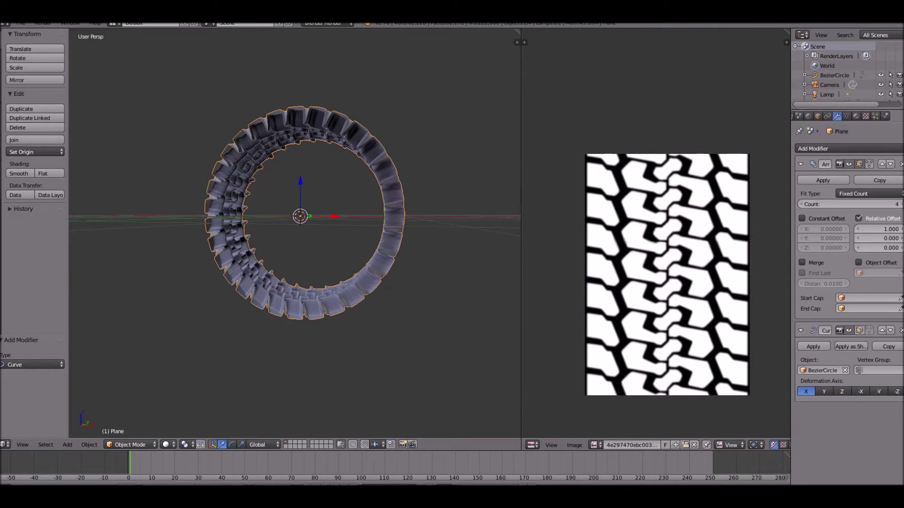
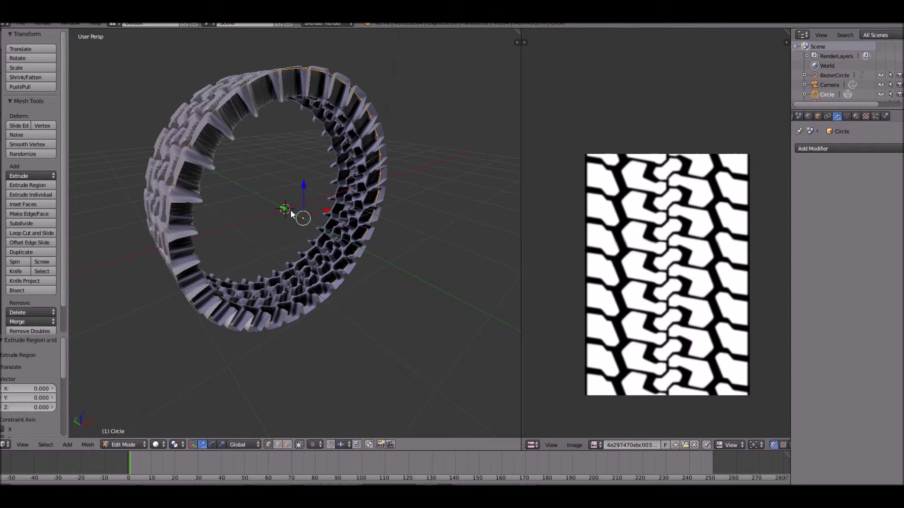
Extrude the mesh circle's edge loop and scale it inward to start the tire's sidewall
{"action": "key", "text": "e"}
{"action": "key", "text": "s"}
{"action": "left_click", "coordinate": [400, 220]}
{"action": "key", "text": "s"}
{"action": "left_click", "coordinate": [396, 220]}
{"action": "key", "text": "e"}
{"action": "right_click", "coordinate": [396, 220]}
{"action": "key", "text": "s"}
{"action": "left_click", "coordinate": [374, 221]}
Move the sidewall's inner edge loop about 0.097 along Y and scale it to about 0.96
{"action": "left_click_drag", "start_coordinate": [292, 216], "coordinate": [284, 211]}
{"action": "key", "text": "s"}
{"action": "left_click", "coordinate": [378, 214]}
{"action": "right_click", "coordinate": [285, 213]}
{"action": "key", "text": "s"}
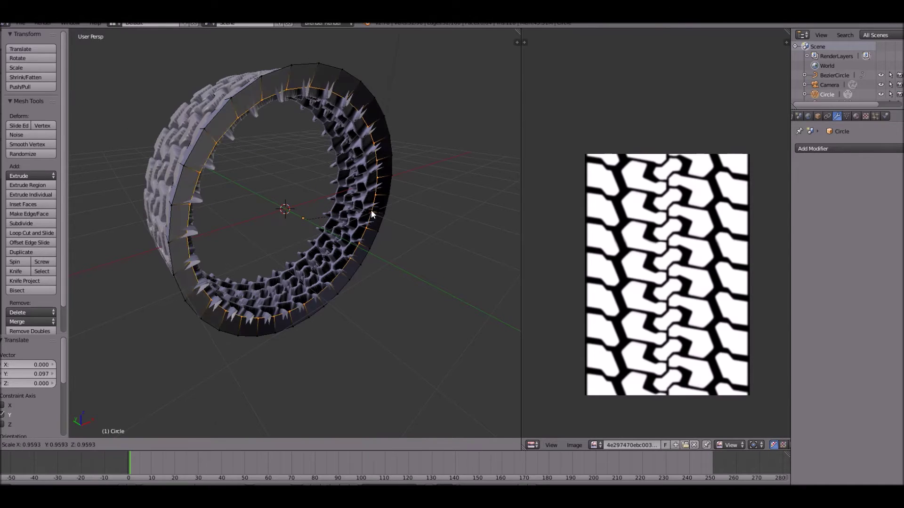
{"action": "left_click", "coordinate": [370, 215]}
{"action": "key", "text": "s"}
{"action": "left_click", "coordinate": [371, 216]}
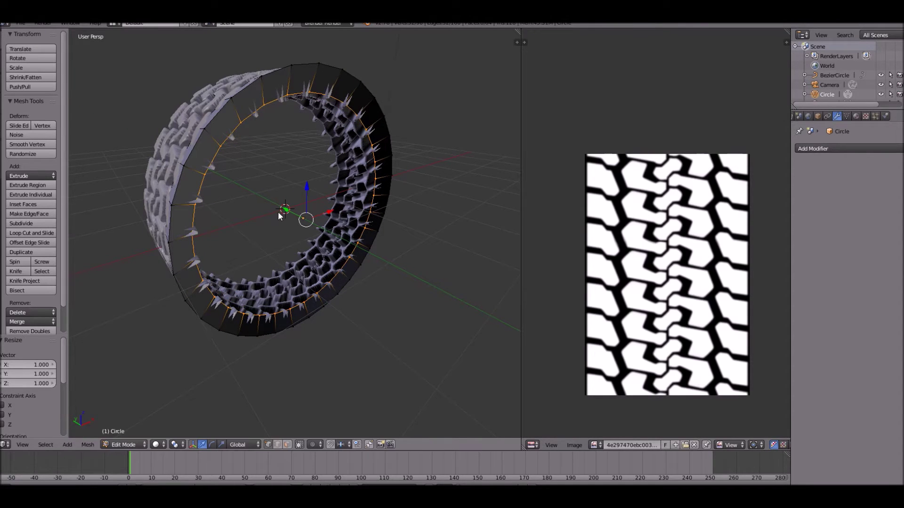
Resize the sidewall's inner edge loop, extrude it once more and scale the new loop inward
{"action": "left_click_drag", "start_coordinate": [286, 212], "coordinate": [282, 207]}
{"action": "key", "text": "s"}
{"action": "left_click", "coordinate": [368, 216]}
{"action": "key", "text": "s"}
{"action": "left_click", "coordinate": [369, 216]}
{"action": "key", "text": "e"}
{"action": "right_click", "coordinate": [368, 216]}
{"action": "key", "text": "s"}
{"action": "left_click", "coordinate": [369, 205]}
Extrude further rings from the sidewall's inner loop and resize them to form the tire's inner rim edge
{"action": "middle_click_drag", "start_coordinate": [343, 171], "coordinate": [366, 127]}
{"action": "key", "text": "s"}
{"action": "left_click", "coordinate": [405, 136]}
{"action": "key", "text": "e"}
{"action": "right_click", "coordinate": [405, 136]}
{"action": "middle_click_drag", "start_coordinate": [405, 136], "coordinate": [427, 168]}
{"action": "key", "text": "s"}
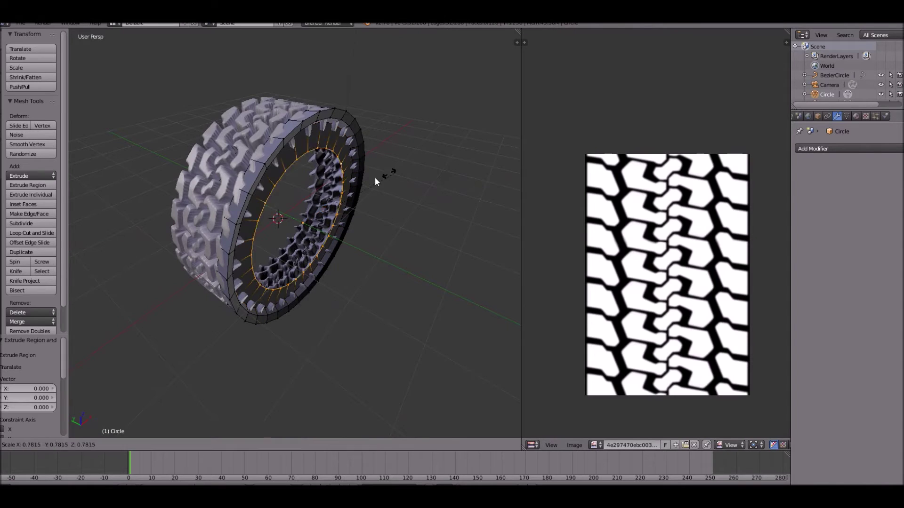
{"action": "left_click", "coordinate": [407, 173]}
{"action": "middle_click_drag", "start_coordinate": [297, 174], "coordinate": [314, 183]}
{"action": "key", "text": "e"}
{"action": "right_click", "coordinate": [292, 203]}
Examine the sidewall's profile from several sides in Object Mode
{"action": "key", "text": "Tab"}
{"action": "scroll", "coordinate": [329, 181], "scroll_direction": "up", "scroll_amount": 5}
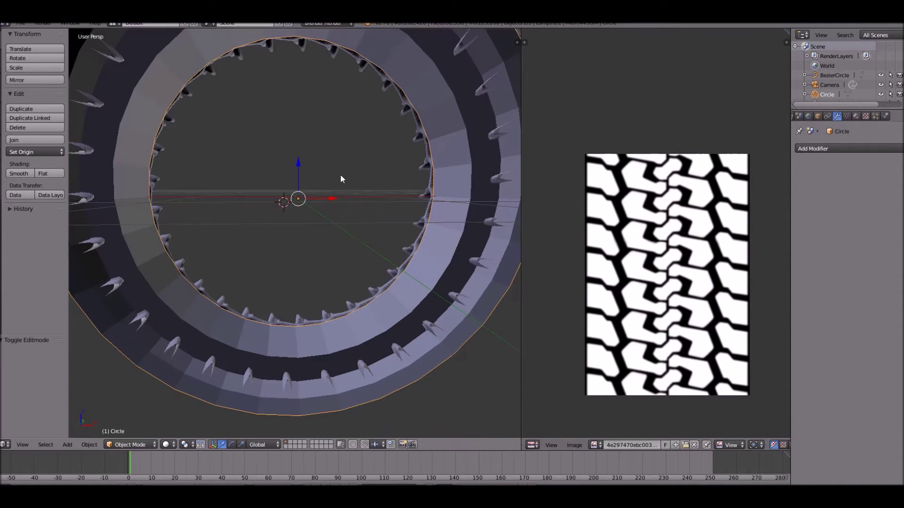
{"action": "scroll", "coordinate": [340, 179], "scroll_direction": "down", "scroll_amount": 3}
{"action": "scroll", "coordinate": [347, 205], "scroll_direction": "up", "scroll_amount": 2}
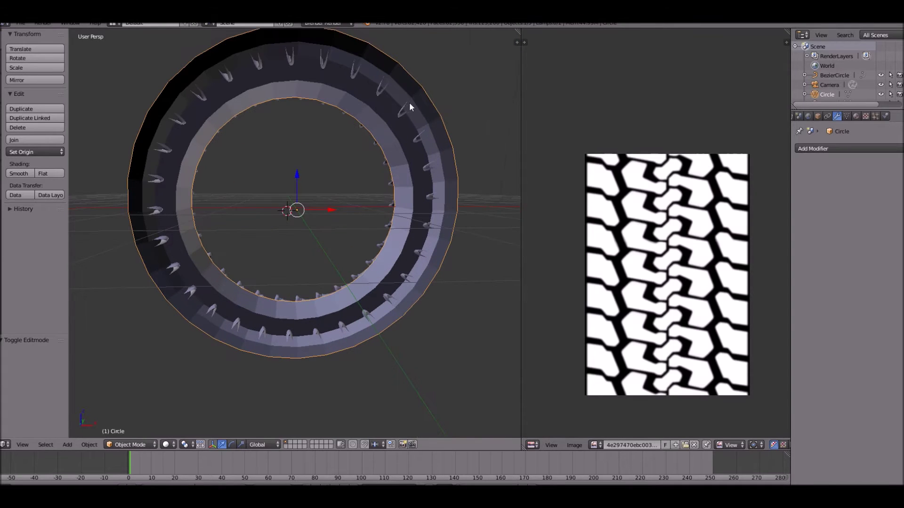
{"action": "scroll", "coordinate": [415, 128], "scroll_direction": "down", "scroll_amount": 3}
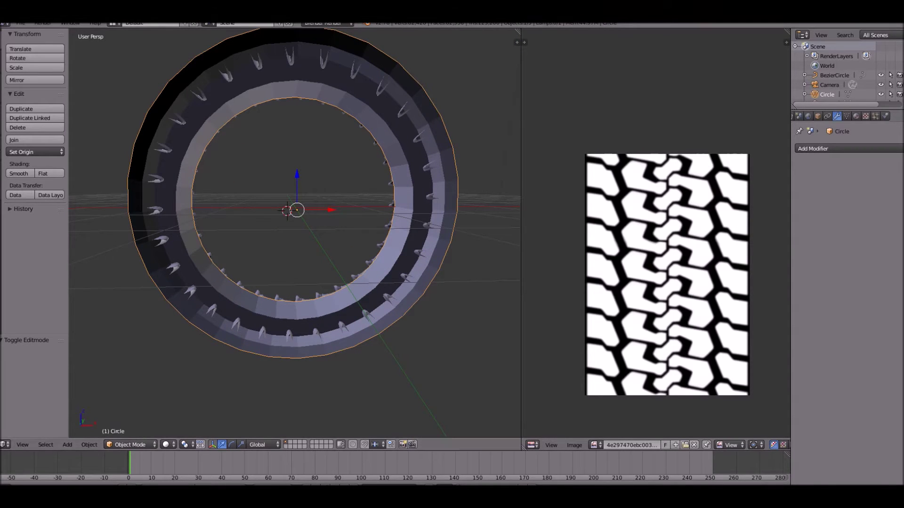
{"action": "middle_click_drag", "start_coordinate": [393, 282], "coordinate": [299, 301]}
{"action": "middle_click_drag", "start_coordinate": [329, 330], "coordinate": [378, 311], "text": "shift"}
{"action": "scroll", "coordinate": [318, 150], "scroll_direction": "up", "scroll_amount": 3}
{"action": "scroll", "coordinate": [380, 312], "scroll_direction": "up", "scroll_amount": 4}
{"action": "scroll", "coordinate": [378, 315], "scroll_direction": "down", "scroll_amount": 10}
{"action": "scroll", "coordinate": [368, 277], "scroll_direction": "up", "scroll_amount": 5}
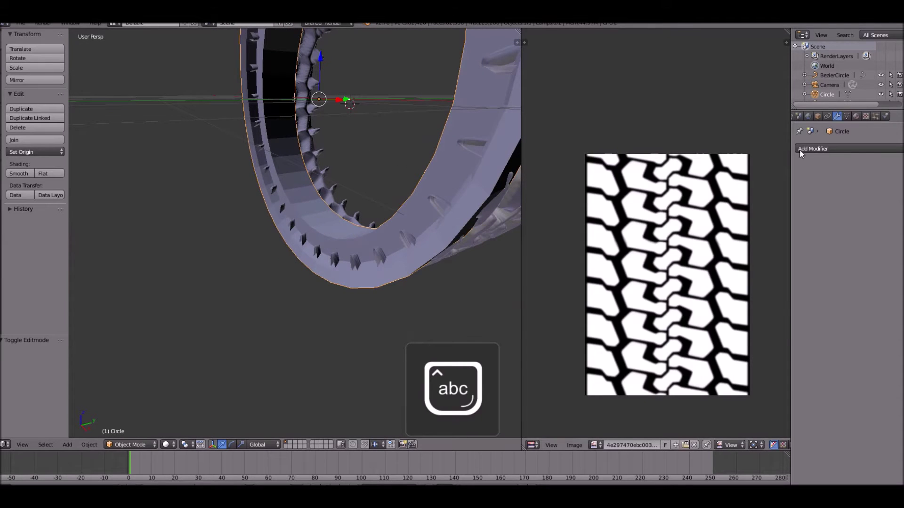
Add a Mirror modifier to the sidewall circle and apply the object's location
{"action": "left_click", "coordinate": [824, 149]}
{"action": "left_click", "coordinate": [829, 149]}
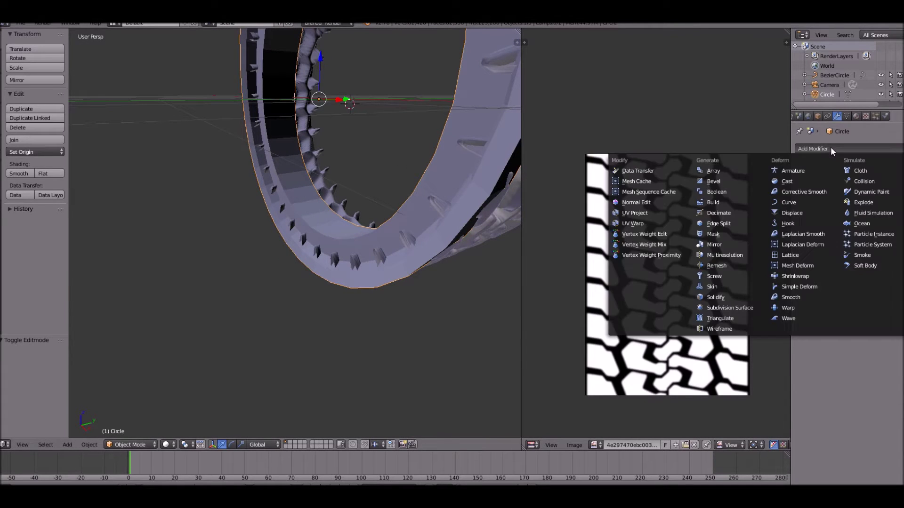
{"action": "left_click", "coordinate": [734, 245]}
{"action": "key", "text": "Home"}
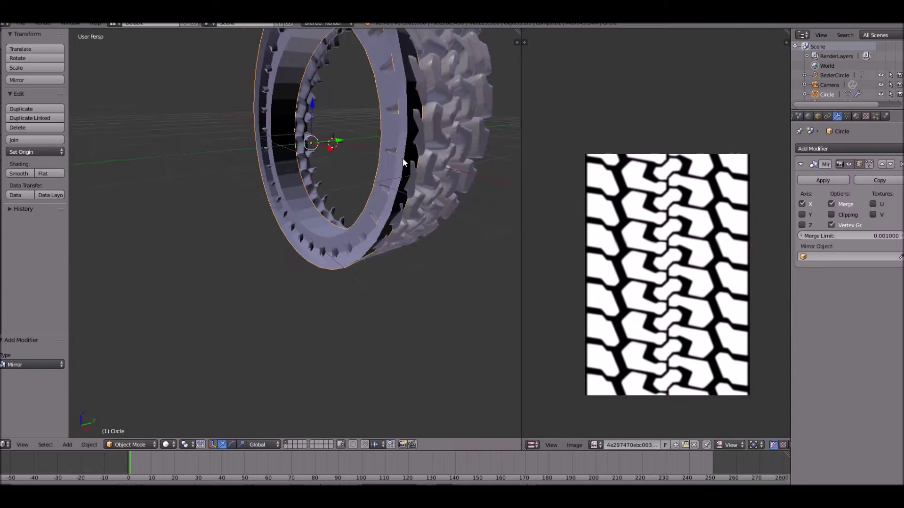
{"action": "key", "text": "ctrl+a"}
{"action": "left_click", "coordinate": [397, 160]}
Set the Mirror modifier to the Z axis only, with X disabled
{"action": "middle_click_drag", "start_coordinate": [397, 160], "coordinate": [306, 165]}
{"action": "left_click", "coordinate": [802, 204]}
{"action": "left_click", "coordinate": [800, 226]}
{"action": "middle_click_drag", "start_coordinate": [442, 226], "coordinate": [67, 160]}
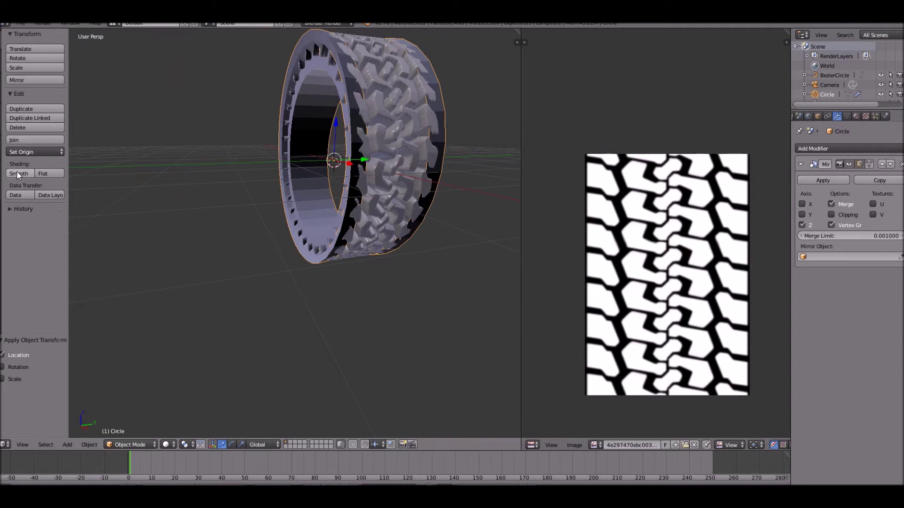
Shade the sidewall smooth and recalculate the normals of all its faces
{"action": "key", "text": "Tab"}
{"action": "key", "text": "a"}
{"action": "key", "text": "Tab"}
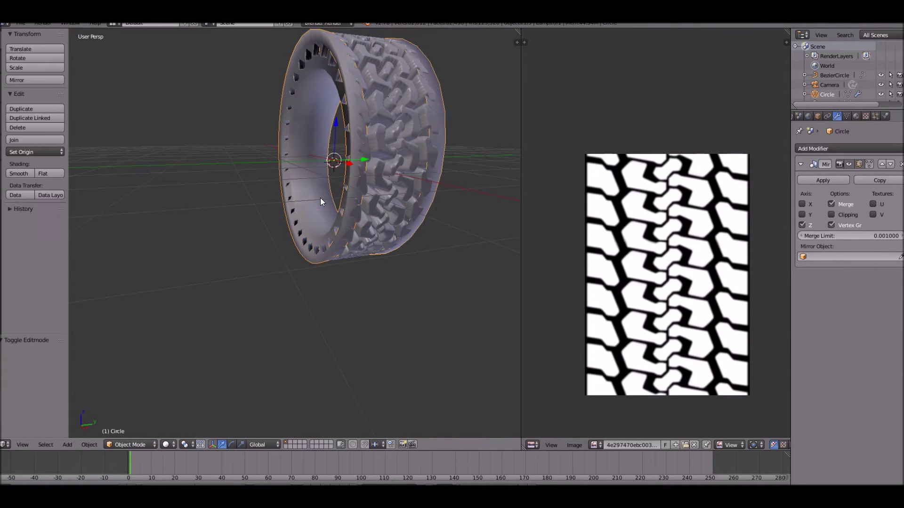
{"action": "middle_click_drag", "start_coordinate": [362, 208], "coordinate": [352, 261]}
{"action": "key", "text": "a"}
Try an Edge Split modifier with a 30° split angle on the sidewall
{"action": "scroll", "coordinate": [424, 210], "scroll_direction": "down", "scroll_amount": 4}
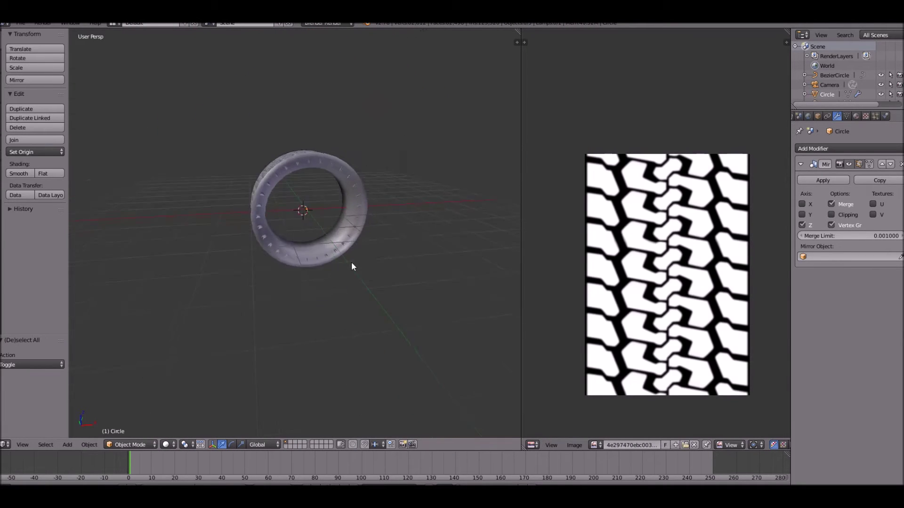
{"action": "scroll", "coordinate": [351, 258], "scroll_direction": "up", "scroll_amount": 5}
{"action": "right_click", "coordinate": [344, 253]}
{"action": "scroll", "coordinate": [343, 253], "scroll_direction": "up", "scroll_amount": 3}
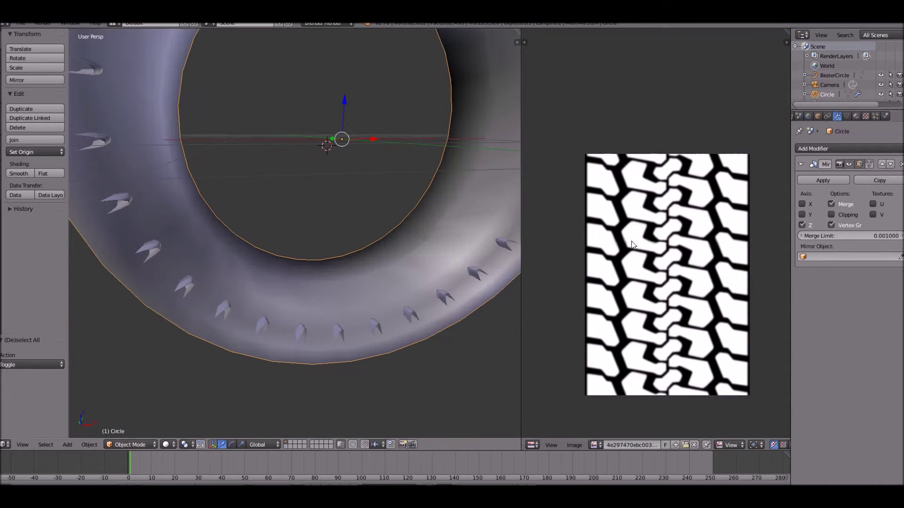
{"action": "left_click", "coordinate": [876, 148]}
{"action": "left_click", "coordinate": [716, 227]}
{"action": "scroll", "coordinate": [337, 203], "scroll_direction": "down", "scroll_amount": 8}
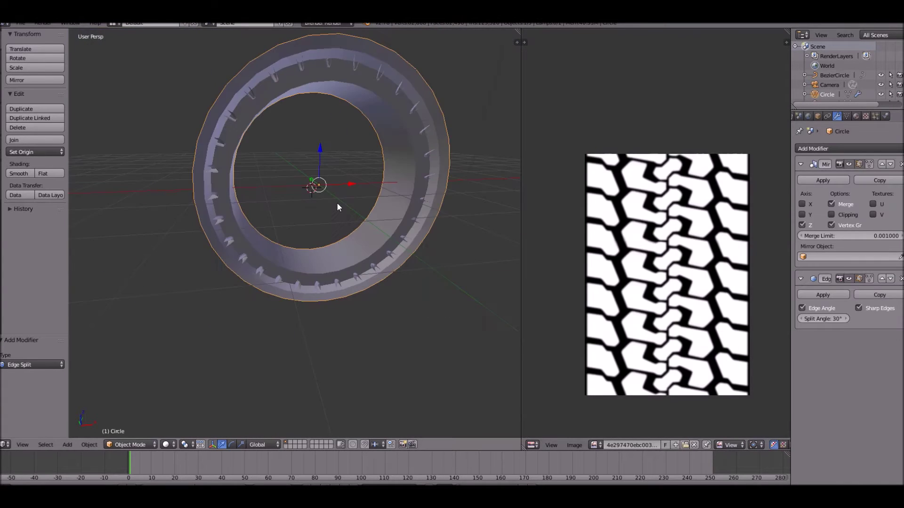
{"action": "middle_click_drag", "start_coordinate": [289, 223], "coordinate": [358, 226]}
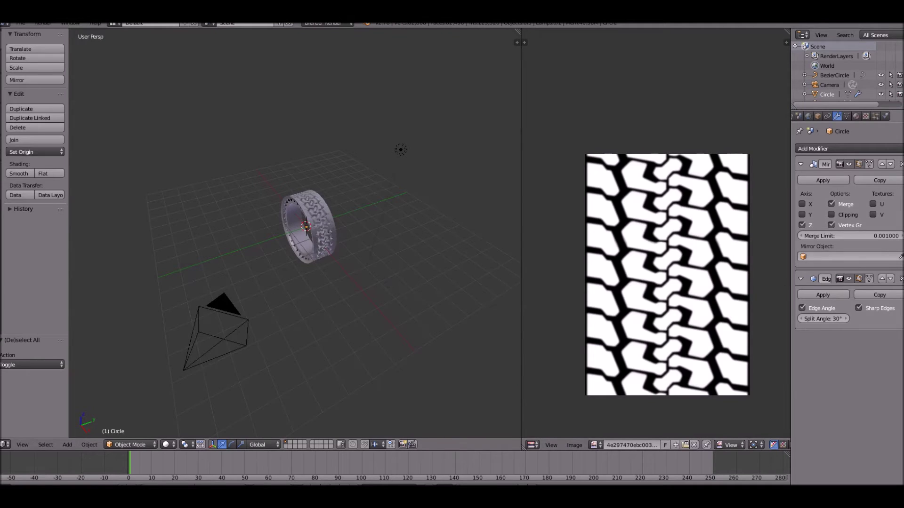
{"action": "left_click", "coordinate": [901, 278]}
Apply an edge crease of +1.000 to all edges of the sidewall mesh
{"action": "scroll", "coordinate": [328, 238], "scroll_direction": "up", "scroll_amount": 6}
{"action": "key", "text": "Tab"}
{"action": "key", "text": "ctrl+e"}
{"action": "left_click", "coordinate": [329, 238]}
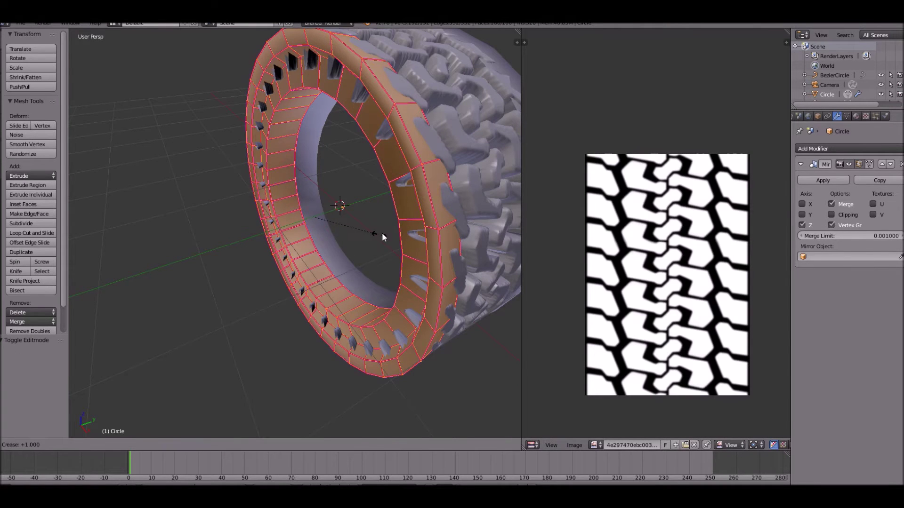
{"action": "left_click", "coordinate": [382, 234]}
Repeat the Edge Crease on the whole sidewall mesh and return to Object Mode
{"action": "key", "text": "Tab"}
{"action": "middle_click_drag", "start_coordinate": [382, 234], "coordinate": [455, 199]}
{"action": "scroll", "coordinate": [454, 199], "scroll_direction": "down", "scroll_amount": 4}
{"action": "scroll", "coordinate": [452, 200], "scroll_direction": "up", "scroll_amount": 5}
{"action": "key", "text": "Tab"}
{"action": "key", "text": "ctrl+e"}
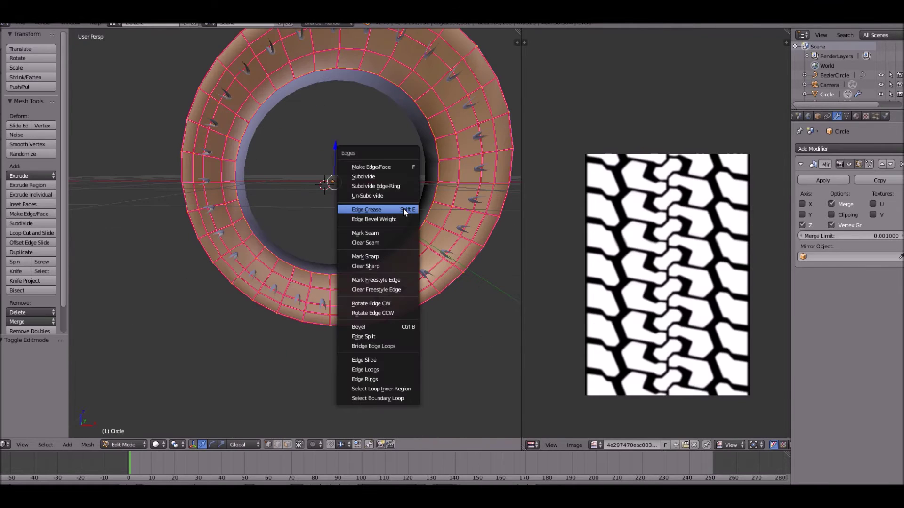
{"action": "left_click", "coordinate": [403, 211]}
{"action": "left_click", "coordinate": [456, 209]}
{"action": "key", "text": "Tab"}
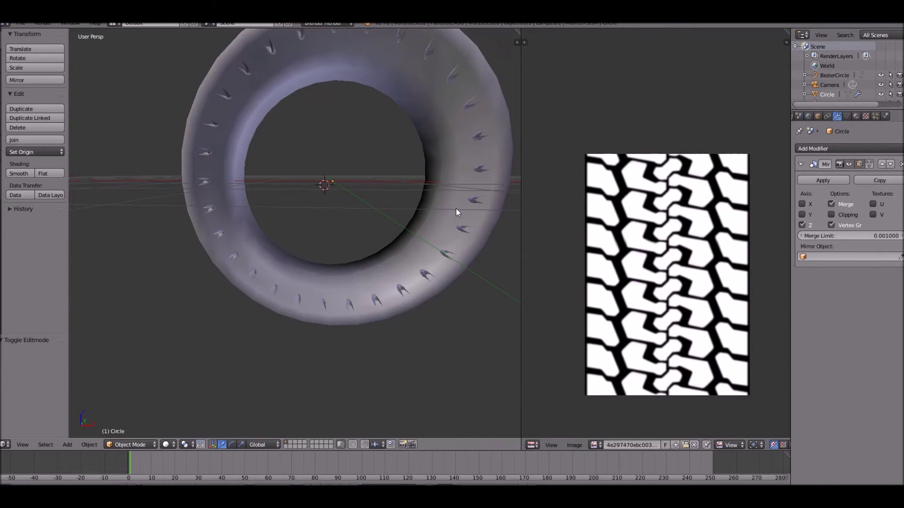
Add a Subdivision Surface modifier with 2 subdivisions to the sidewall
{"action": "scroll", "coordinate": [456, 209], "scroll_direction": "down", "scroll_amount": 4}
{"action": "scroll", "coordinate": [372, 215], "scroll_direction": "up", "scroll_amount": 2}
{"action": "key", "text": "ctrl+2"}
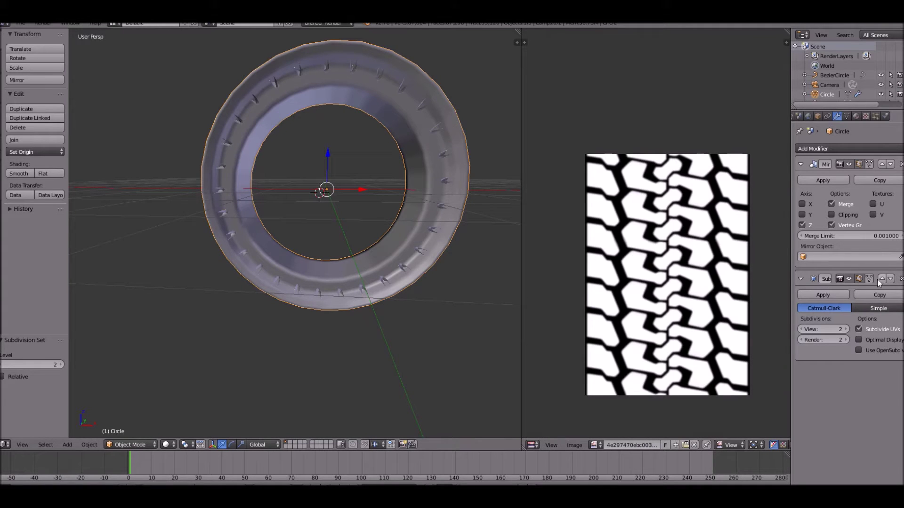
{"action": "scroll", "coordinate": [321, 182], "scroll_direction": "up", "scroll_amount": 3}
{"action": "scroll", "coordinate": [321, 182], "scroll_direction": "down", "scroll_amount": 5}
{"action": "middle_click_drag", "start_coordinate": [295, 223], "coordinate": [266, 110]}
Increase the crease of all sidewall edges by about 0.417 and deselect the object
{"action": "key", "text": "Tab"}
{"action": "scroll", "coordinate": [267, 111], "scroll_direction": "up", "scroll_amount": 4}
{"action": "key", "text": "ctrl+e"}
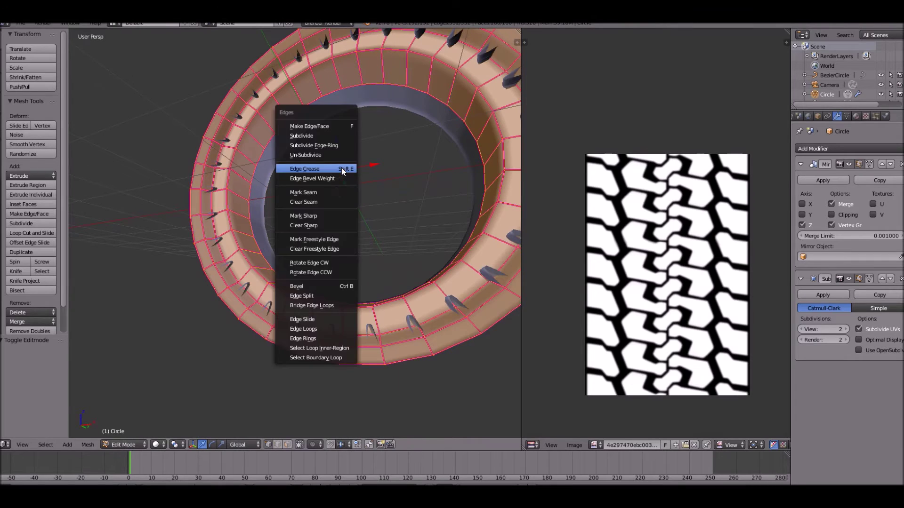
{"action": "left_click", "coordinate": [344, 172]}
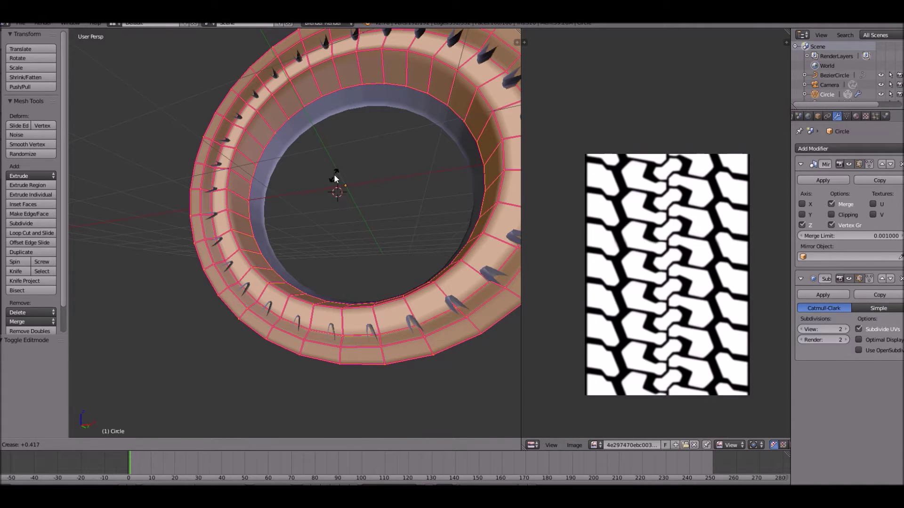
{"action": "left_click", "coordinate": [334, 177]}
{"action": "key", "text": "Tab"}
{"action": "key", "text": "a"}
{"action": "scroll", "coordinate": [227, 174], "scroll_direction": "down", "scroll_amount": 6}
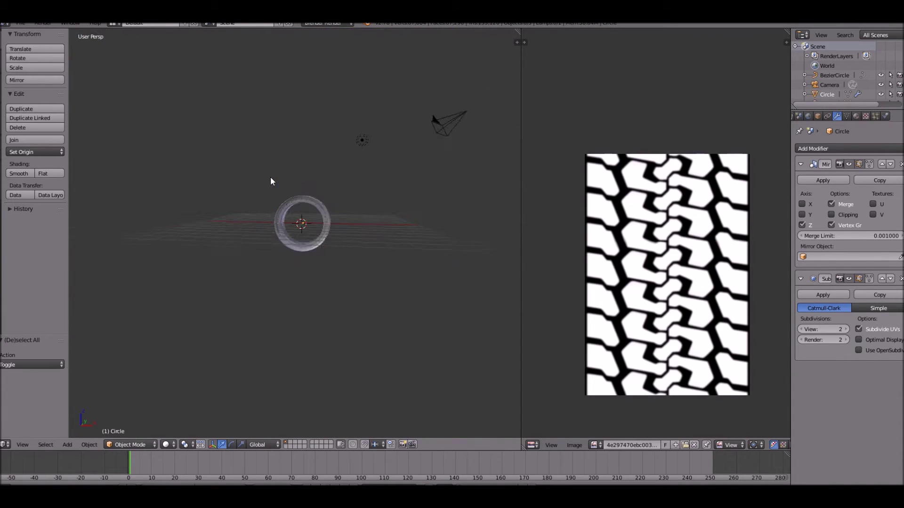
Switch to the front orthographic view of the tire and snap the 3D cursor to the center
{"action": "scroll", "coordinate": [335, 169], "scroll_direction": "up", "scroll_amount": 6}
{"action": "middle_click_drag", "start_coordinate": [336, 169], "coordinate": [326, 129]}
{"action": "key", "text": "KP_1"}
{"action": "key", "text": "KP_3"}
{"action": "key", "text": "KP_1"}
{"action": "key", "text": "KP_5"}
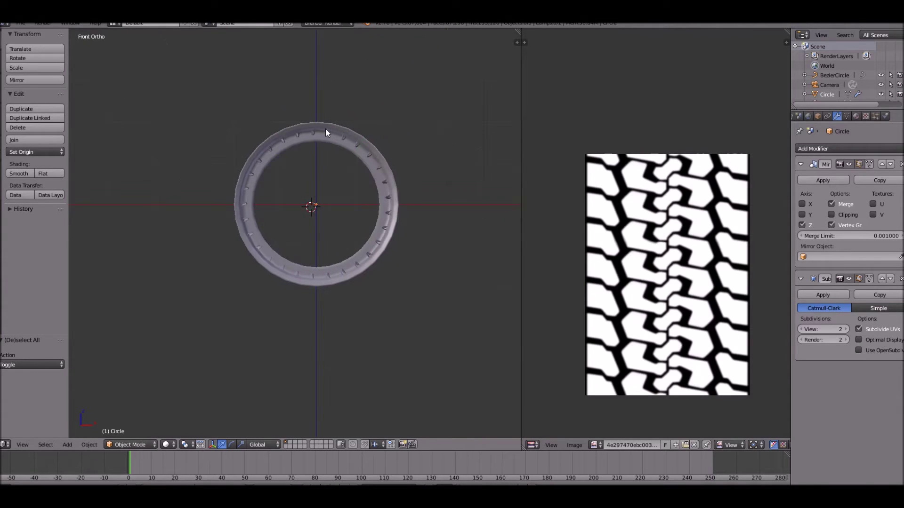
{"action": "scroll", "coordinate": [326, 129], "scroll_direction": "up", "scroll_amount": 2}
{"action": "middle_click_drag", "start_coordinate": [326, 129], "coordinate": [322, 205], "text": "shift"}
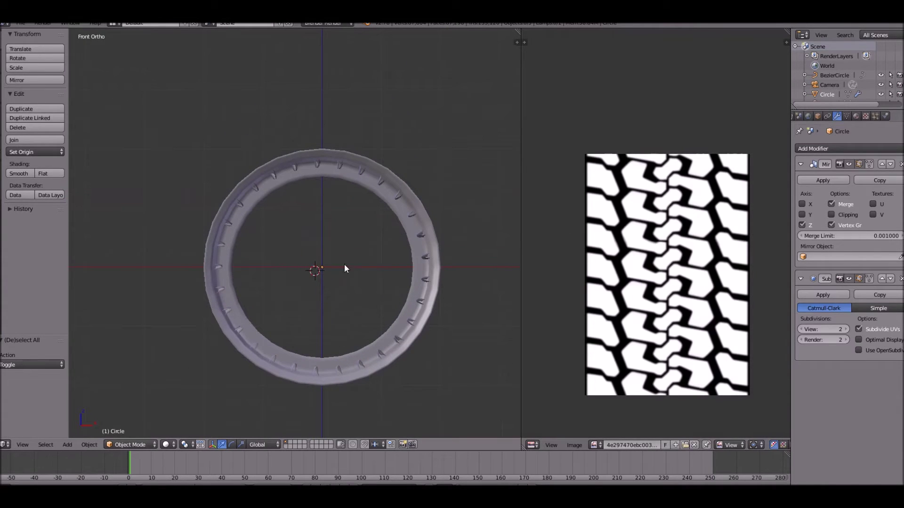
{"action": "scroll", "coordinate": [359, 242], "scroll_direction": "up", "scroll_amount": 3}
{"action": "key", "text": "shift+s"}
{"action": "left_click", "coordinate": [287, 242]}
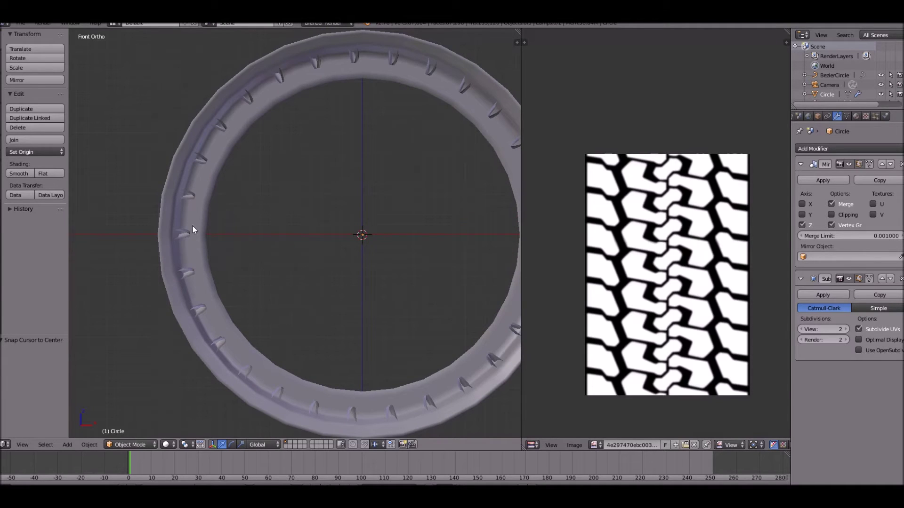
{"action": "middle_click_drag", "start_coordinate": [207, 230], "coordinate": [161, 220], "text": "shift"}
Sketch a rounded hub outline with spokes radiating to the tire using the Grease Pencil with continuous drawing
{"action": "left_click", "coordinate": [3, 175]}
{"action": "left_click", "coordinate": [34, 58]}
{"action": "left_click", "coordinate": [11, 87]}
{"action": "left_click", "coordinate": [14, 57]}
{"action": "left_click_drag", "start_coordinate": [289, 71], "coordinate": [317, 212]}
{"action": "mouse_move", "coordinate": [360, 75]}
{"action": "left_mouse_down"}
{"action": "mouse_move", "coordinate": [324, 216]}
{"action": "mouse_move", "coordinate": [511, 163]}
{"action": "left_mouse_up"}
{"action": "left_click_drag", "start_coordinate": [494, 239], "coordinate": [346, 248]}
{"action": "left_click_drag", "start_coordinate": [173, 172], "coordinate": [270, 201]}
{"action": "left_click_drag", "start_coordinate": [266, 238], "coordinate": [192, 276]}
{"action": "left_click_drag", "start_coordinate": [273, 272], "coordinate": [209, 365]}
{"action": "left_click_drag", "start_coordinate": [289, 283], "coordinate": [289, 367]}
{"action": "left_click_drag", "start_coordinate": [327, 275], "coordinate": [378, 385]}
{"action": "left_click_drag", "start_coordinate": [346, 256], "coordinate": [445, 325]}
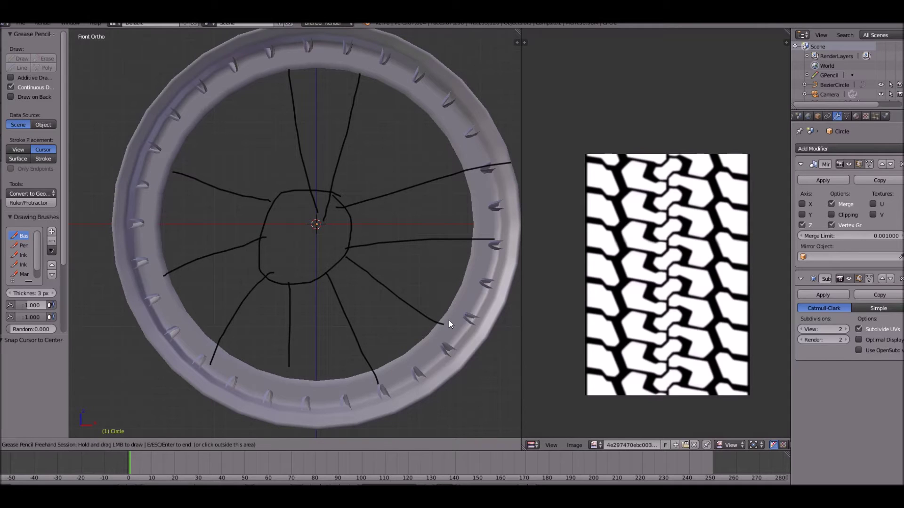
Delete the Grease Pencil layer holding the hub and spoke sketch
{"action": "key", "text": "Escape"}
{"action": "scroll", "coordinate": [449, 321], "scroll_direction": "down", "scroll_amount": 5}
{"action": "scroll", "coordinate": [259, 323], "scroll_direction": "up", "scroll_amount": 3}
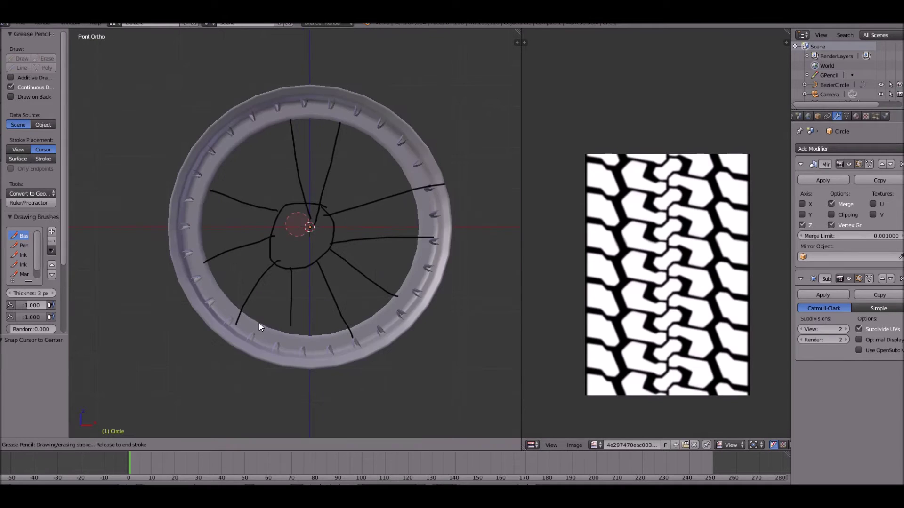
{"action": "key", "text": "n"}
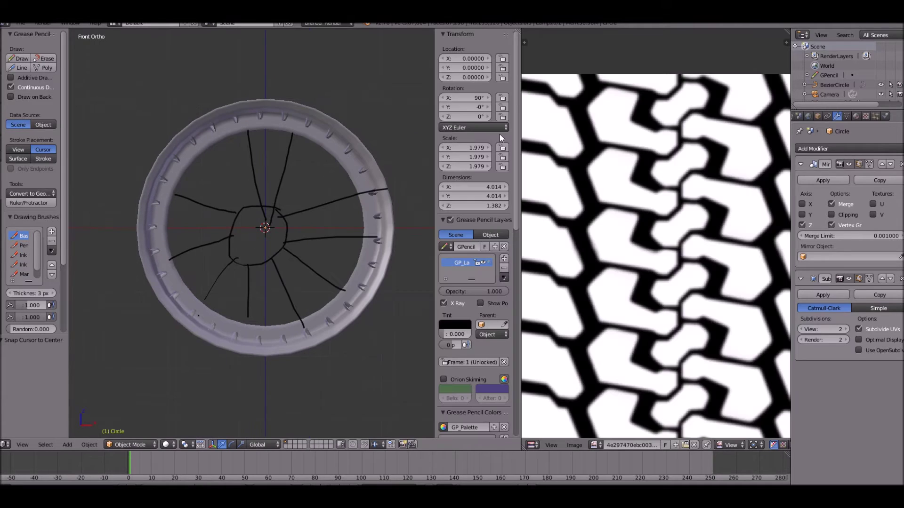
{"action": "left_click", "coordinate": [504, 269]}
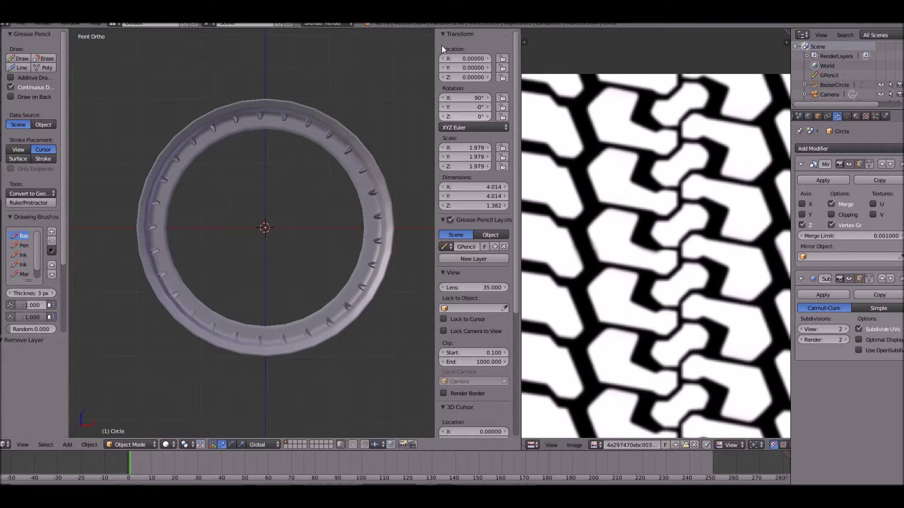
{"action": "key", "text": "n"}
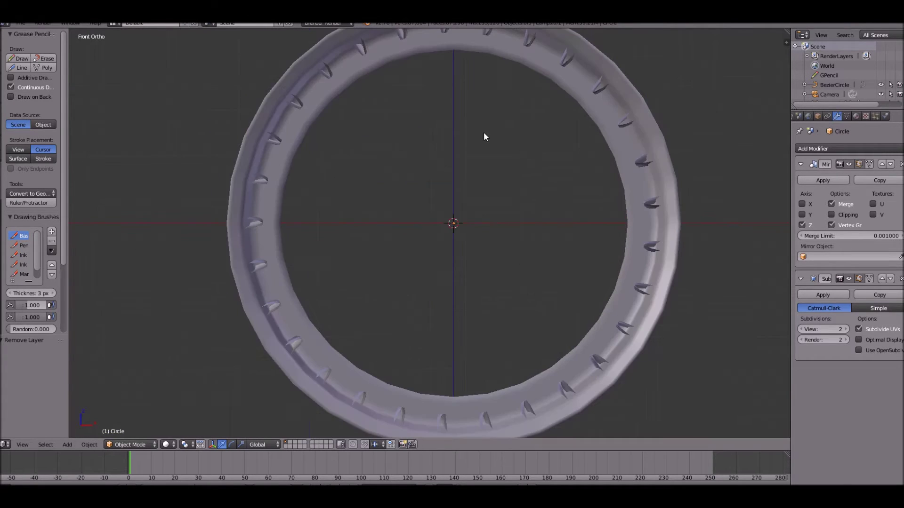
Add a cube at the tire's center and scale it down to hub size
{"action": "scroll", "coordinate": [484, 134], "scroll_direction": "down", "scroll_amount": 1}
{"action": "key", "text": "shift+a"}
{"action": "mouse_move", "coordinate": [451, 190]}
{"action": "left_click", "coordinate": [495, 201]}
{"action": "key", "text": "s"}
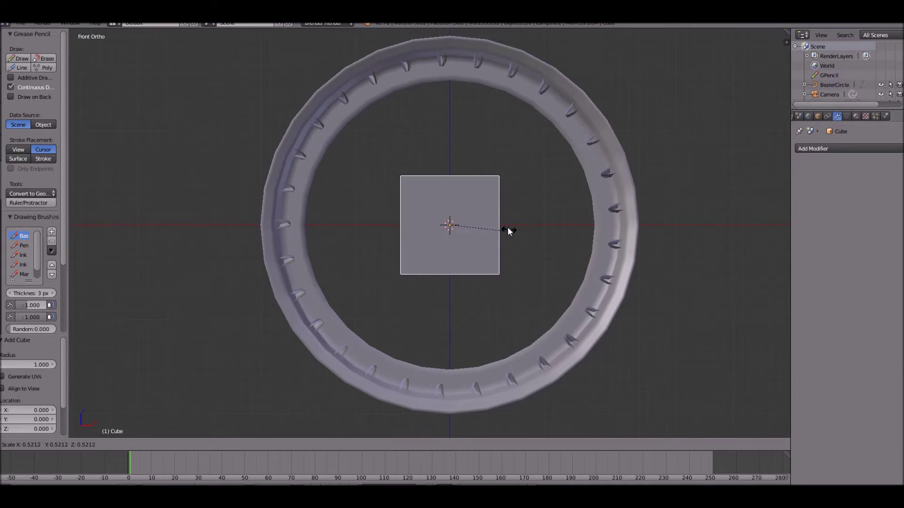
{"action": "left_click", "coordinate": [482, 230]}
Add one centered vertical and one centered horizontal loop cut across the cube's front
{"action": "scroll", "coordinate": [482, 229], "scroll_direction": "up", "scroll_amount": 5}
{"action": "key", "text": "Tab"}
{"action": "key", "text": "ctrl+r"}
{"action": "left_click", "coordinate": [490, 141]}
{"action": "right_click", "coordinate": [499, 149]}
{"action": "key", "text": "ctrl+r"}
{"action": "left_click", "coordinate": [549, 194]}
{"action": "right_click", "coordinate": [549, 193]}
In wireframe display, move the cube's left middle vertices outward to start rounding the hub
{"action": "key", "text": "z"}
{"action": "key", "text": "a"}
{"action": "key", "text": "b"}
{"action": "left_click_drag", "start_coordinate": [390, 199], "coordinate": [422, 228]}
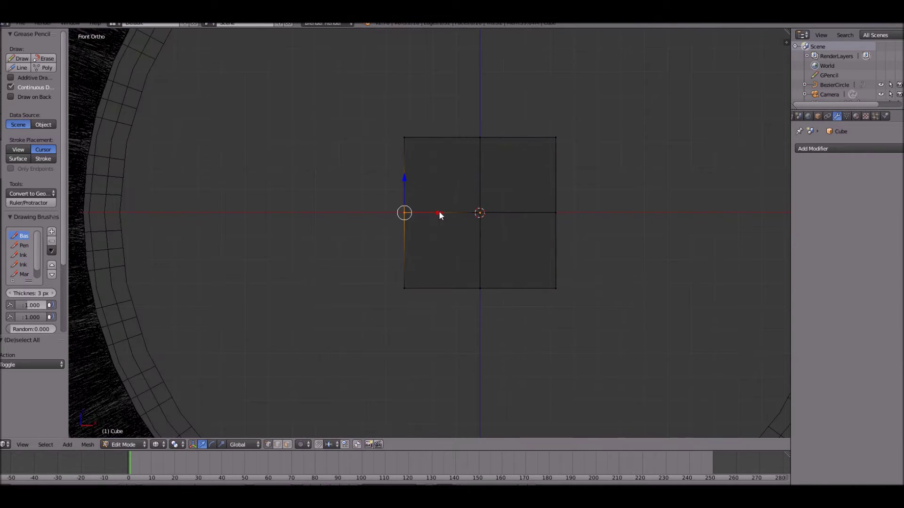
{"action": "key", "text": "g"}
{"action": "left_click", "coordinate": [416, 210]}
Move the cube's right middle vertices outward to match the opposite side
{"action": "key", "text": "a"}
{"action": "key", "text": "b"}
{"action": "left_click_drag", "start_coordinate": [548, 186], "coordinate": [606, 239]}
{"action": "key", "text": "g"}
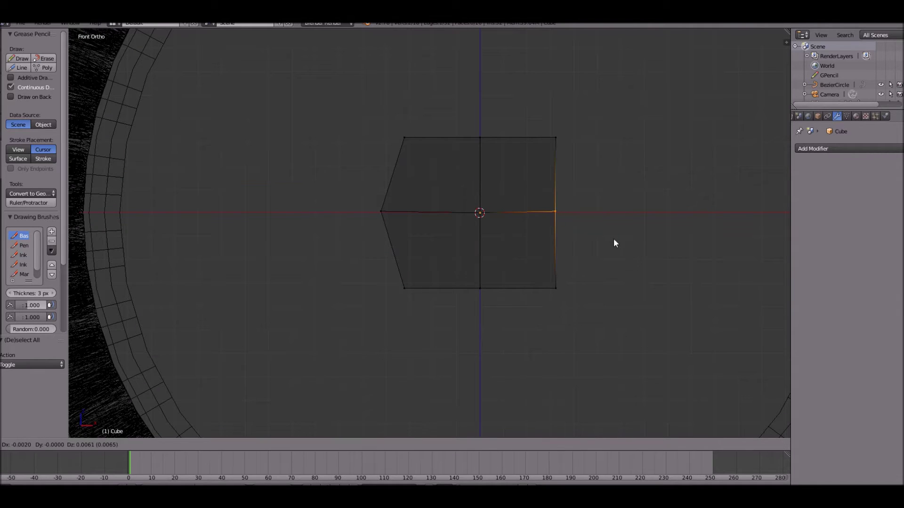
{"action": "left_click", "coordinate": [626, 240]}
Scale the hub's top and bottom middle vertices outward along Z to form an octagonal outline
{"action": "key", "text": "b"}
{"action": "left_click_drag", "start_coordinate": [450, 137], "coordinate": [485, 156]}
{"action": "key", "text": "b"}
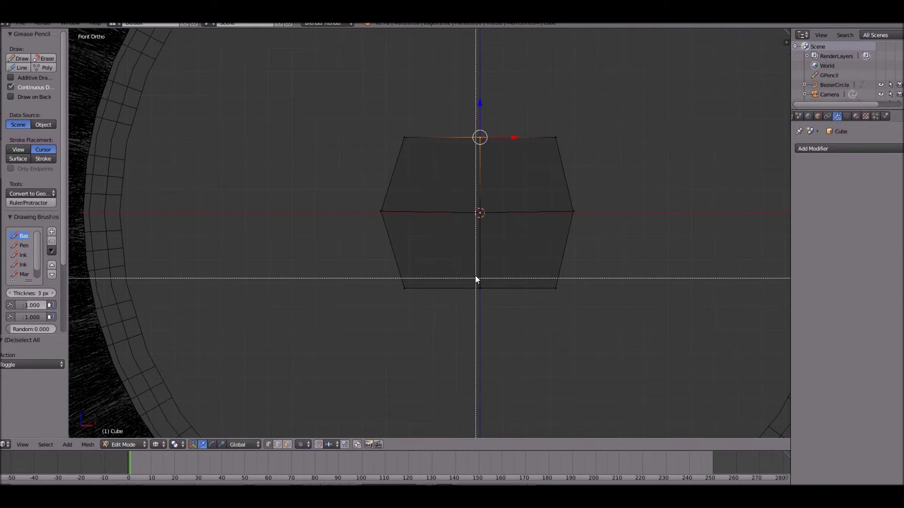
{"action": "left_click_drag", "start_coordinate": [475, 278], "coordinate": [488, 297]}
{"action": "key", "text": "s"}
{"action": "key", "text": "z"}
{"action": "left_click", "coordinate": [521, 359]}
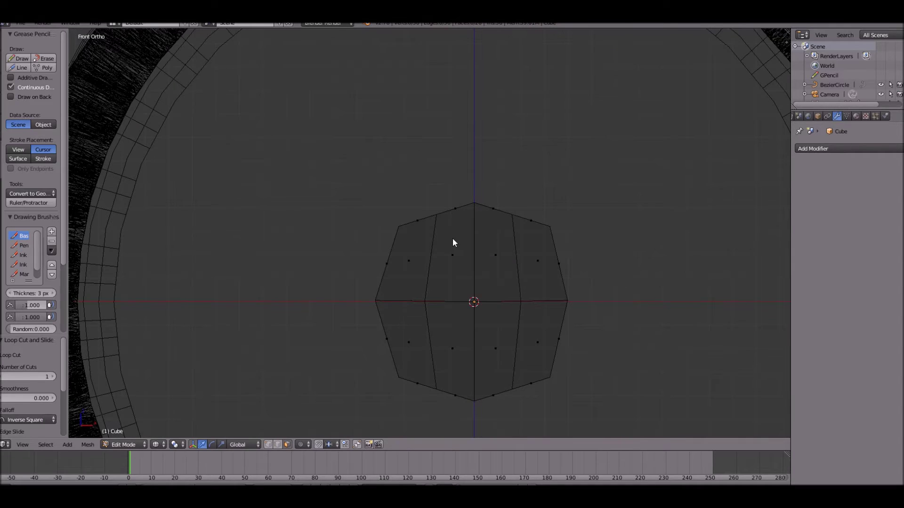
Extrude the two central faces on the hub's upper side 1.341 along Z as a spoke reaching the tire
{"action": "scroll", "coordinate": [452, 238], "scroll_direction": "up", "scroll_amount": 3}
{"action": "scroll", "coordinate": [460, 226], "scroll_direction": "down", "scroll_amount": 3}
{"action": "right_click", "coordinate": [456, 208]}
{"action": "right_click", "coordinate": [529, 218], "text": "shift"}
{"action": "right_click", "coordinate": [493, 209]}
{"action": "right_click", "coordinate": [457, 209], "text": "shift"}
{"action": "scroll", "coordinate": [480, 215], "scroll_direction": "down", "scroll_amount": 5}
{"action": "key", "text": "e"}
{"action": "left_click", "coordinate": [494, 118]}
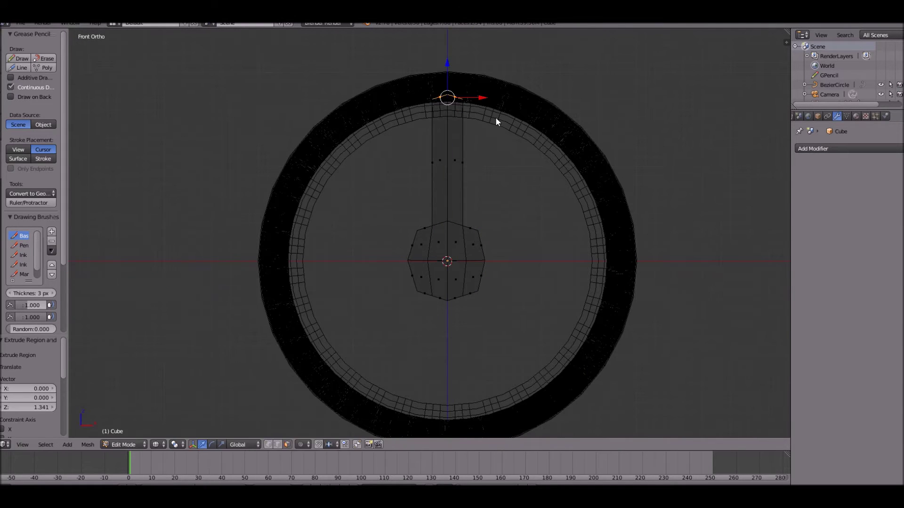
Widen the upper spoke's outer end and reposition it against the tire's inner edge
{"action": "key", "text": "s"}
{"action": "left_click", "coordinate": [549, 131]}
{"action": "key", "text": "g"}
{"action": "left_click", "coordinate": [550, 146]}
{"action": "key", "text": "s"}
{"action": "left_click", "coordinate": [571, 144]}
{"action": "key", "text": "z"}
{"action": "key", "text": "g"}
{"action": "left_click", "coordinate": [552, 144]}
Enlarge the upper spoke's outer end, and scale it 0.734 along Y to narrow its depth
{"action": "middle_click_drag", "start_coordinate": [552, 143], "coordinate": [461, 163]}
{"action": "key", "text": "s"}
{"action": "left_click", "coordinate": [572, 128]}
{"action": "key", "text": "s"}
{"action": "key", "text": "y"}
{"action": "left_click", "coordinate": [538, 133]}
In the front wireframe view, extrude the hub's upper left and right side faces and scale them outward as two spokes reaching the tire
{"action": "key", "text": "KP_1"}
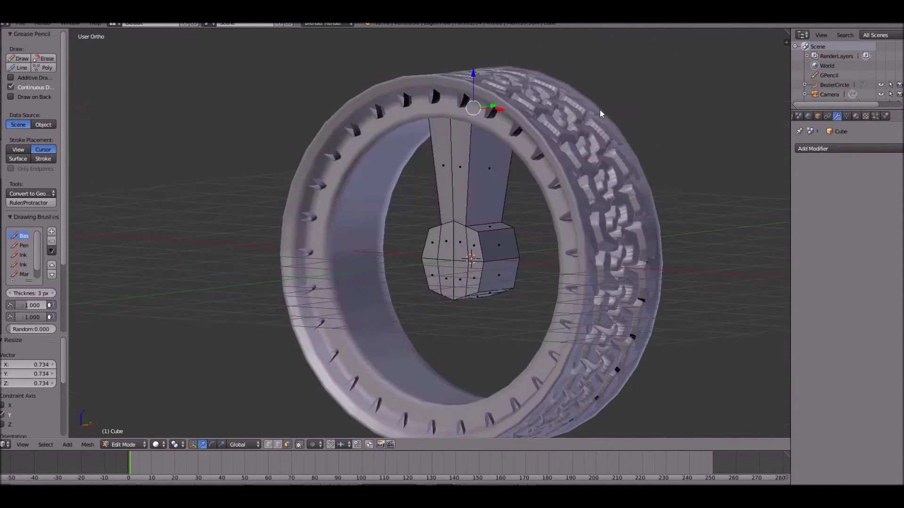
{"action": "key", "text": "z"}
{"action": "scroll", "coordinate": [532, 270], "scroll_direction": "up", "scroll_amount": 4}
{"action": "key", "text": "a"}
{"action": "right_click", "coordinate": [545, 262]}
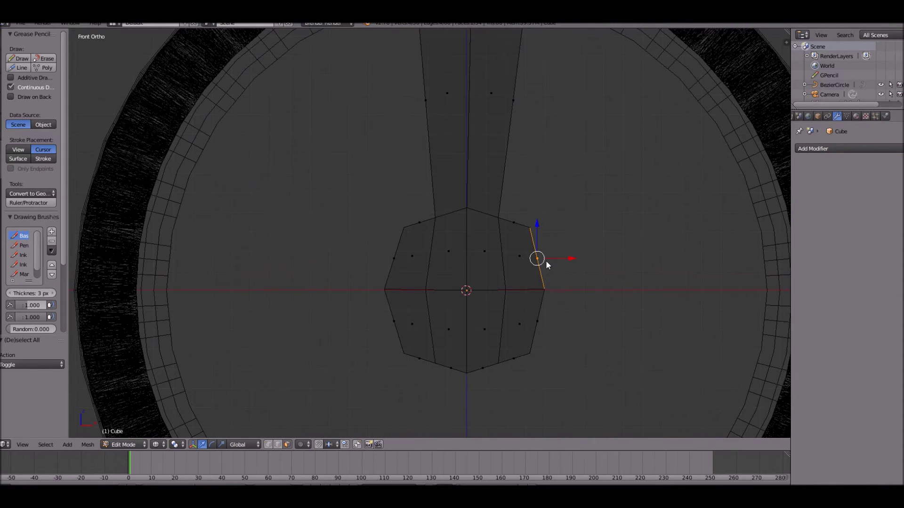
{"action": "right_click", "coordinate": [375, 249], "text": "shift"}
{"action": "scroll", "coordinate": [438, 283], "scroll_direction": "down", "scroll_amount": 3}
{"action": "scroll", "coordinate": [411, 272], "scroll_direction": "up", "scroll_amount": 2}
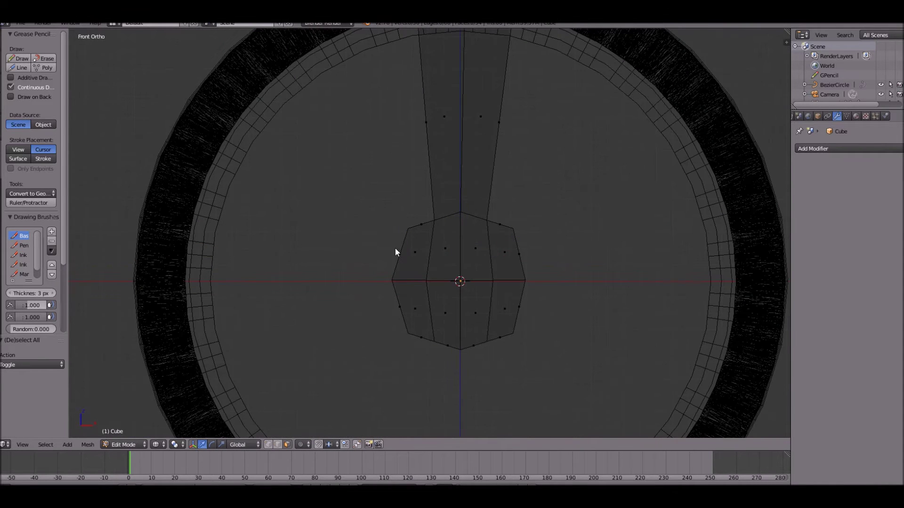
{"action": "scroll", "coordinate": [392, 236], "scroll_direction": "down", "scroll_amount": 1}
{"action": "key", "text": "e"}
{"action": "right_click", "coordinate": [471, 248]}
{"action": "key", "text": "s"}
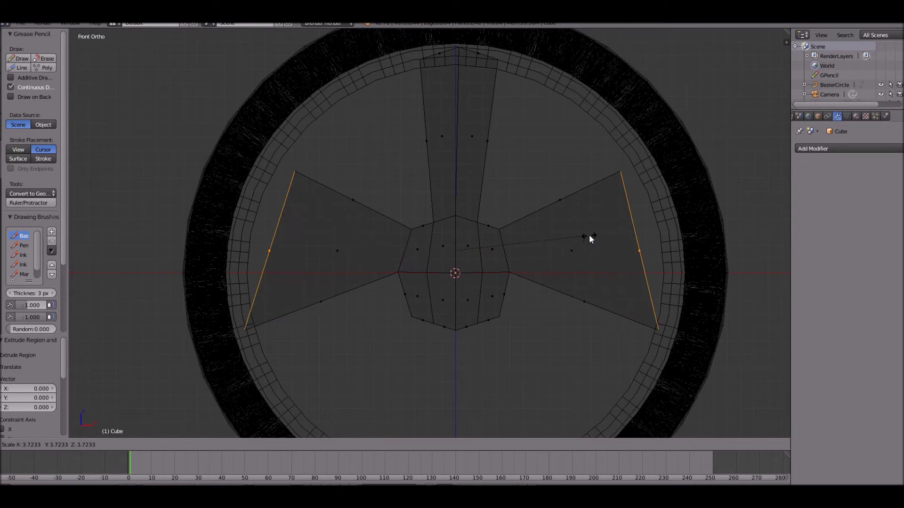
{"action": "left_click", "coordinate": [608, 287]}
Scale the outer ends of the two side spokes 0.843 along Z
{"action": "key", "text": "s"}
{"action": "key", "text": "z"}
{"action": "left_click", "coordinate": [597, 233]}
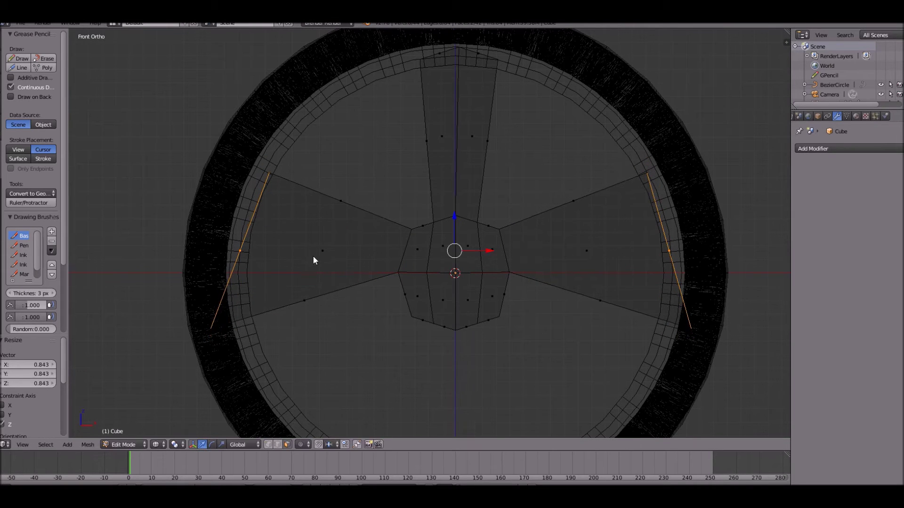
Scale the left side spoke's outer end to 0.491 and move it up against the tire
{"action": "right_click", "coordinate": [219, 236]}
{"action": "key", "text": "g"}
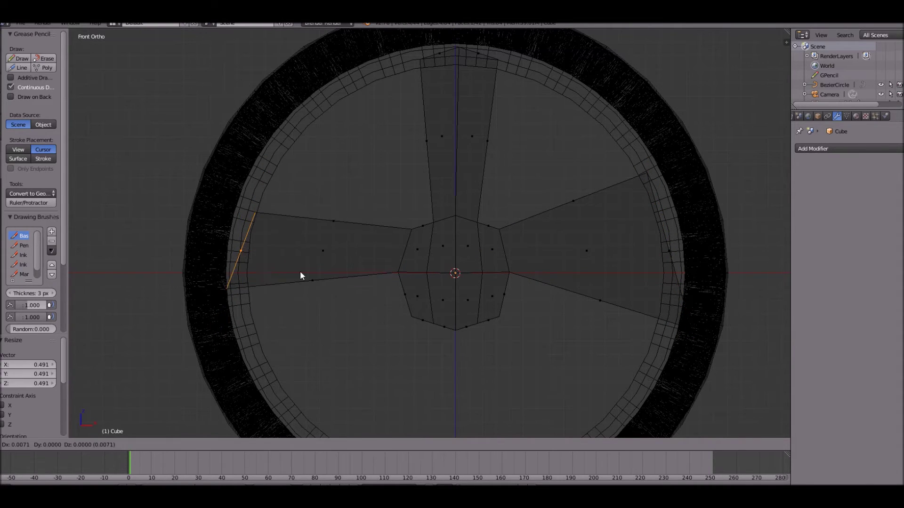
{"action": "left_click", "coordinate": [292, 256]}
{"action": "key", "text": "a"}
Shrink the right side spoke's outer end and move it up against the tire to match the left spoke
{"action": "key", "text": "b"}
{"action": "right_click", "coordinate": [629, 216]}
{"action": "right_click", "coordinate": [674, 257]}
{"action": "key", "text": "s"}
{"action": "left_click", "coordinate": [679, 257]}
{"action": "key", "text": "g"}
{"action": "left_click", "coordinate": [681, 224]}
{"action": "key", "text": "s"}
{"action": "left_click", "coordinate": [688, 224]}
{"action": "key", "text": "a"}
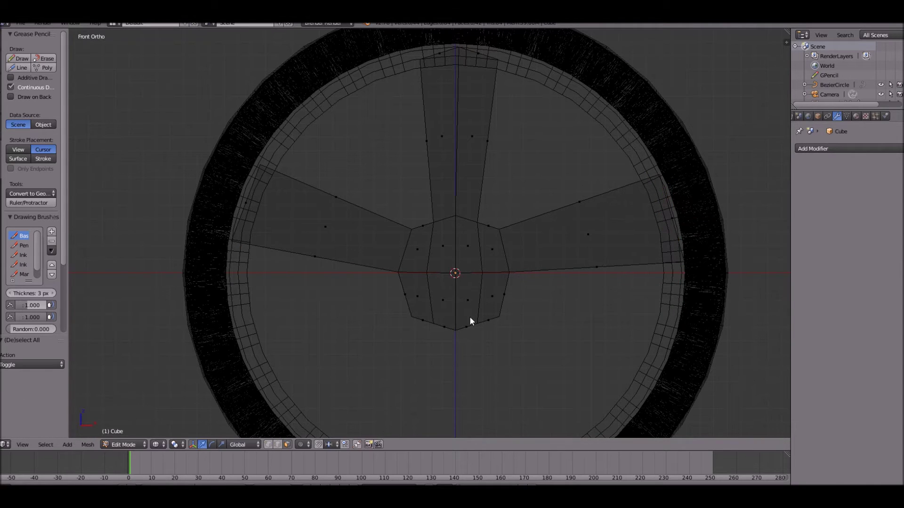
Extrude the two faces on the hub's lower left underside along their normal as a fourth spoke
{"action": "middle_click_drag", "start_coordinate": [438, 331], "coordinate": [444, 266], "text": "shift"}
{"action": "right_click", "coordinate": [449, 261]}
{"action": "right_click", "coordinate": [431, 257], "text": "shift"}
{"action": "key", "text": "b"}
{"action": "right_click", "coordinate": [441, 254]}
{"action": "key", "text": "e"}
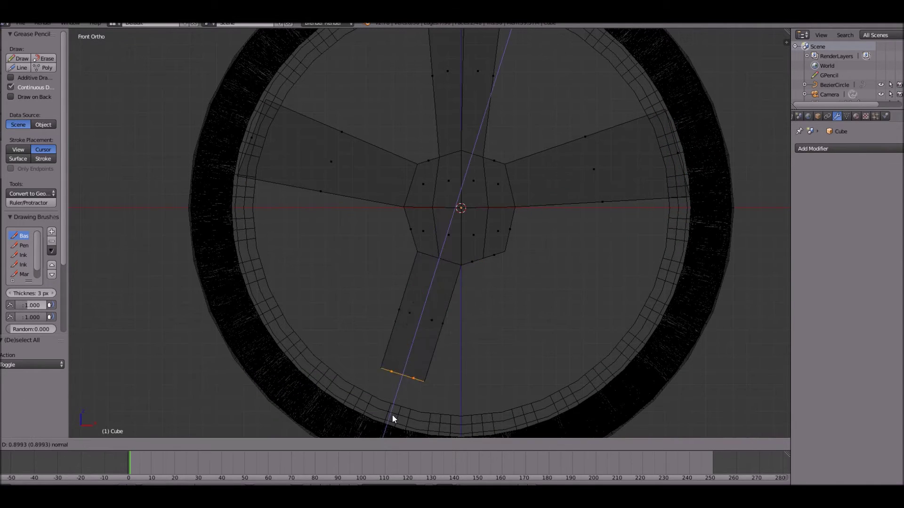
{"action": "left_click", "coordinate": [390, 419]}
Move the lower-left spoke's outer end to the tire and scale it wider
{"action": "key", "text": "g"}
{"action": "left_click", "coordinate": [436, 345]}
{"action": "key", "text": "s"}
{"action": "left_click", "coordinate": [491, 361]}
{"action": "key", "text": "g"}
{"action": "left_click", "coordinate": [489, 346]}
{"action": "key", "text": "a"}
Extrude the two faces on the hub's lower right underside toward the tire as a fifth spoke and widen its end
{"action": "key", "text": "b"}
{"action": "left_click_drag", "start_coordinate": [469, 248], "coordinate": [505, 276]}
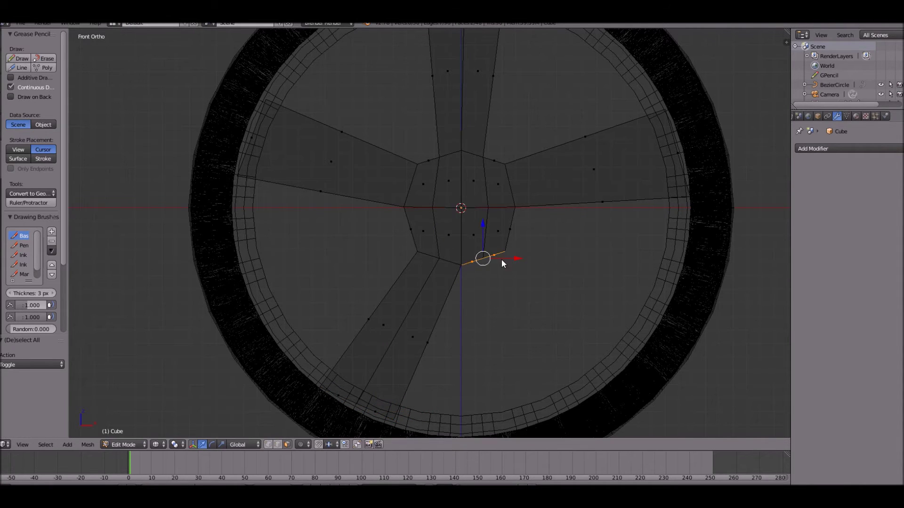
{"action": "key", "text": "e"}
{"action": "left_click", "coordinate": [580, 354]}
{"action": "key", "text": "s"}
{"action": "left_click", "coordinate": [627, 366]}
Rotate and move the lower-right spoke's outer end to line up with the tire's inner edge
{"action": "key", "text": "r"}
{"action": "left_click", "coordinate": [652, 360]}
{"action": "key", "text": "g"}
{"action": "left_click", "coordinate": [664, 375]}
{"action": "key", "text": "r"}
{"action": "left_click", "coordinate": [664, 359]}
Move the upper-right spoke's outer end upward and rotate it to follow the tire's curve
{"action": "right_click", "coordinate": [678, 151]}
{"action": "key", "text": "g"}
{"action": "left_click", "coordinate": [653, 101]}
{"action": "key", "text": "r"}
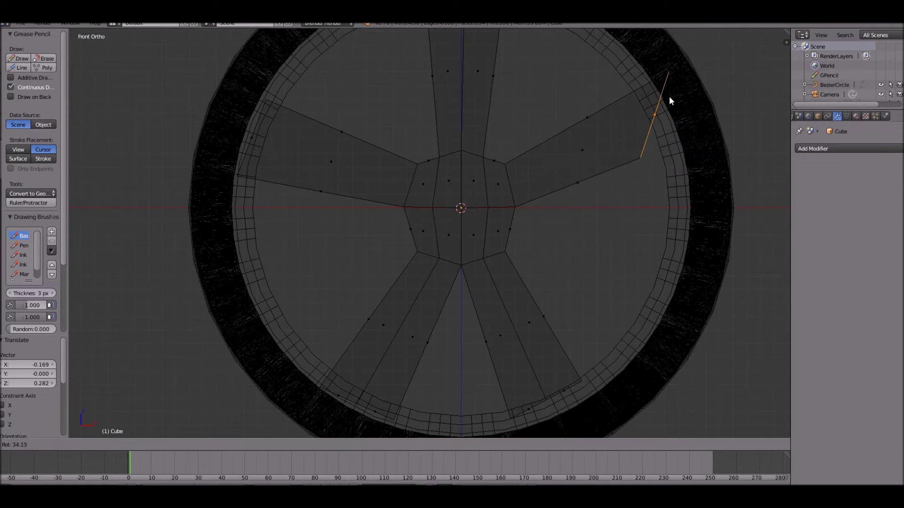
{"action": "right_click", "coordinate": [713, 127]}
{"action": "key", "text": "r"}
{"action": "left_click", "coordinate": [717, 109]}
Move the upper-left spoke's outer end upward and rotate it to mirror the upper-right spoke
{"action": "right_click", "coordinate": [253, 134]}
{"action": "key", "text": "g"}
{"action": "left_click", "coordinate": [323, 62]}
{"action": "key", "text": "r"}
{"action": "left_click", "coordinate": [323, 66]}
{"action": "key", "text": "g"}
{"action": "left_click", "coordinate": [321, 55]}
{"action": "key", "text": "a"}
Select all of the hub's central faces and delete them as Only Edges & Faces, keeping the spokes
{"action": "key", "text": "c"}
{"action": "scroll", "coordinate": [473, 202], "scroll_direction": "up", "scroll_amount": 2}
{"action": "mouse_move", "coordinate": [475, 200]}
{"action": "left_mouse_down"}
{"action": "mouse_move", "coordinate": [482, 186]}
{"action": "mouse_move", "coordinate": [451, 196]}
{"action": "mouse_move", "coordinate": [487, 205]}
{"action": "left_mouse_up"}
{"action": "right_click", "coordinate": [486, 206]}
{"action": "key", "text": "z"}
{"action": "scroll", "coordinate": [501, 210], "scroll_direction": "up", "scroll_amount": 2}
{"action": "key", "text": "x"}
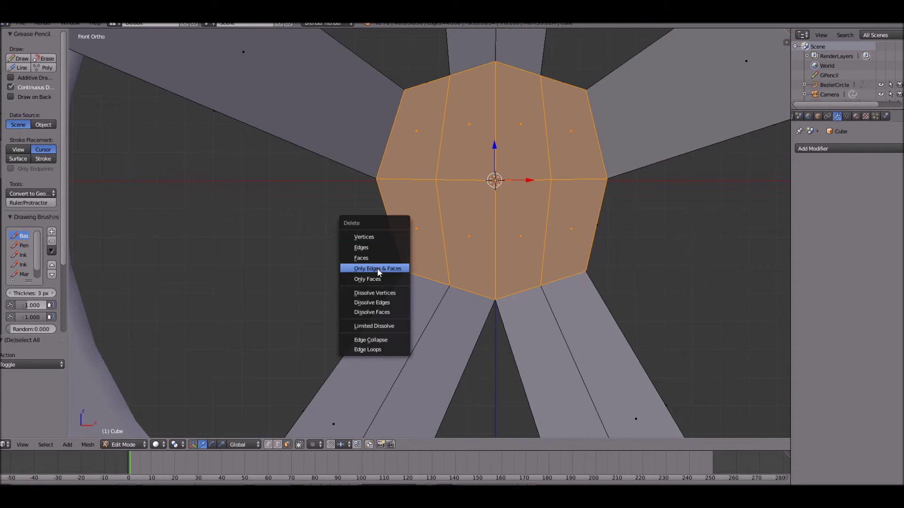
{"action": "left_click", "coordinate": [358, 268]}
{"action": "scroll", "coordinate": [377, 250], "scroll_direction": "down", "scroll_amount": 4}
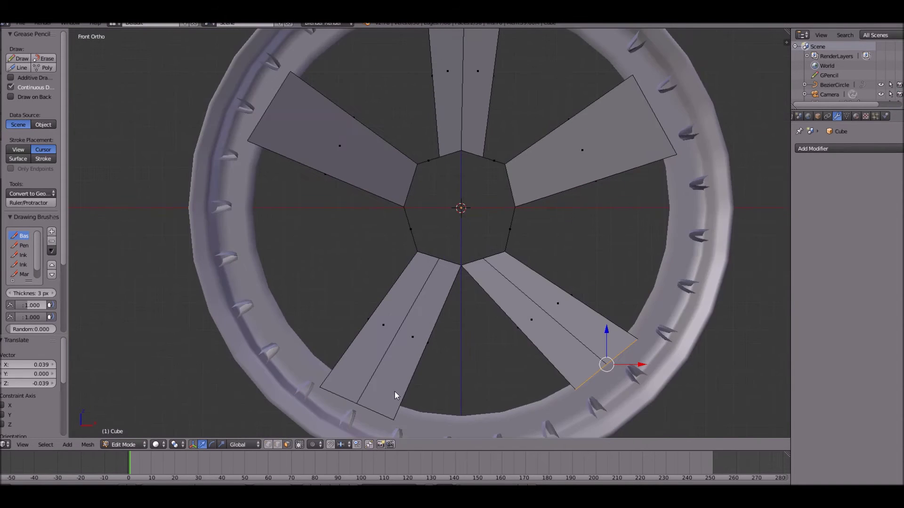
In wireframe display, select the lower-left spoke's outer end and rotate it to follow the tire's curve
{"action": "key", "text": "z"}
{"action": "scroll", "coordinate": [478, 369], "scroll_direction": "down", "scroll_amount": 2}
{"action": "key", "text": "a"}
{"action": "key", "text": "c"}
{"action": "left_click", "coordinate": [372, 355]}
{"action": "right_click", "coordinate": [372, 354]}
{"action": "key", "text": "z"}
{"action": "key", "text": "r"}
{"action": "left_click", "coordinate": [469, 366]}
Scale the lower-left spoke's outer end along Y to reduce its depth
{"action": "middle_click_drag", "start_coordinate": [441, 357], "coordinate": [417, 267]}
{"action": "key", "text": "s"}
{"action": "key", "text": "x"}
{"action": "key", "text": "y"}
{"action": "left_click", "coordinate": [476, 256]}
Select the lower-right spoke's outer end and scale it along Y to reduce its depth
{"action": "key", "text": "z"}
{"action": "key", "text": "a"}
{"action": "key", "text": "b"}
{"action": "left_click_drag", "start_coordinate": [449, 310], "coordinate": [521, 337]}
{"action": "key", "text": "z"}
{"action": "key", "text": "s"}
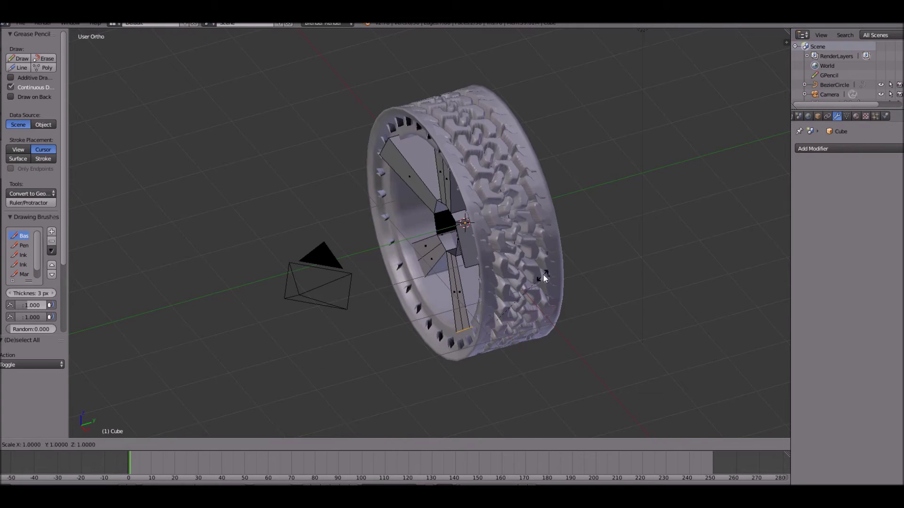
{"action": "key", "text": "y"}
{"action": "left_click", "coordinate": [459, 131]}
Scale the upper-right spoke's outer end down along Y and leave Edit Mode
{"action": "key", "text": "Tab"}
{"action": "middle_click_drag", "start_coordinate": [459, 131], "coordinate": [460, 269]}
{"action": "key", "text": "Tab"}
{"action": "right_click", "coordinate": [570, 162]}
{"action": "key", "text": "s"}
{"action": "key", "text": "y"}
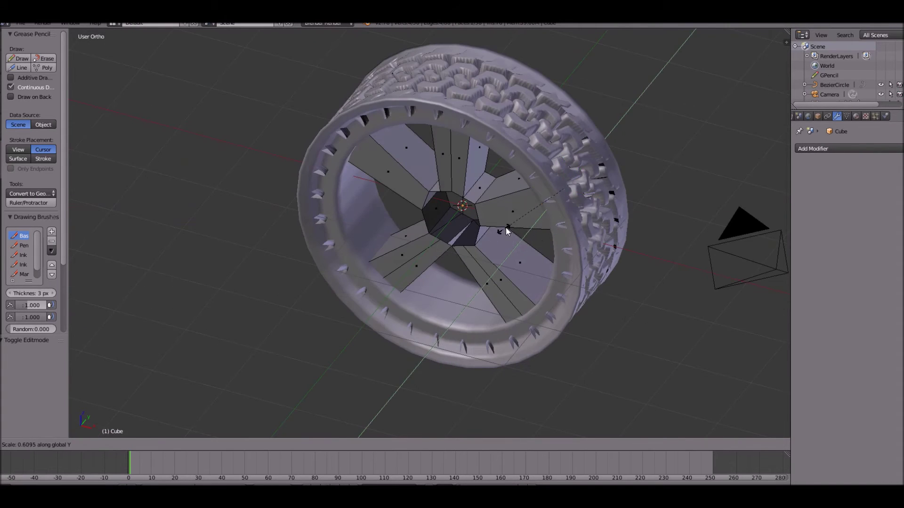
{"action": "left_click", "coordinate": [506, 190]}
{"action": "key", "text": "Tab"}
Add a mesh circle at the wheel's center in front view and rotate it 90° about X
{"action": "mouse_move", "coordinate": [533, 179]}
{"action": "middle_mouse_down"}
{"action": "mouse_move", "coordinate": [549, 179]}
{"action": "mouse_move", "coordinate": [526, 193]}
{"action": "middle_mouse_up"}
{"action": "scroll", "coordinate": [526, 193], "scroll_direction": "up", "scroll_amount": 5}
{"action": "scroll", "coordinate": [482, 203], "scroll_direction": "down", "scroll_amount": 9}
{"action": "key", "text": "KP_1"}
{"action": "scroll", "coordinate": [453, 220], "scroll_direction": "up", "scroll_amount": 10}
{"action": "key", "text": "a"}
{"action": "key", "text": "shift+a"}
{"action": "mouse_move", "coordinate": [446, 213]}
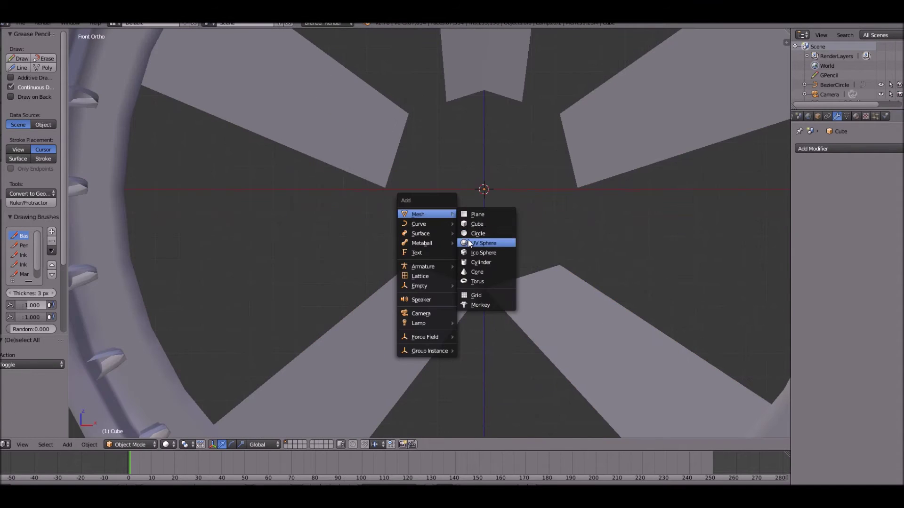
{"action": "left_click", "coordinate": [478, 234]}
{"action": "key", "text": "r"}
{"action": "key", "text": "x"}
{"action": "key", "text": "9"}
{"action": "key", "text": "0"}
{"action": "key", "text": "Return"}
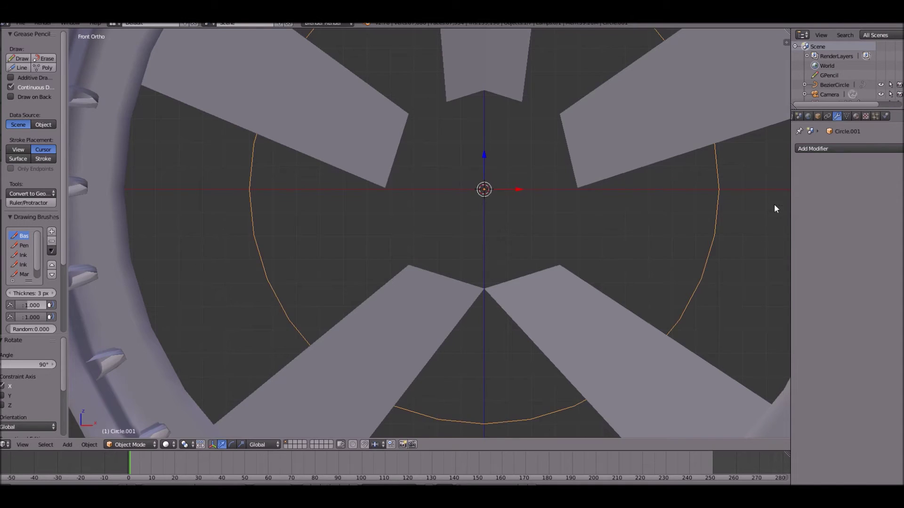
Scale the circle down to the hub opening and extrude its edge along Y into a cylinder
{"action": "key", "text": "s"}
{"action": "left_click", "coordinate": [591, 193]}
{"action": "key", "text": "Tab"}
{"action": "middle_click_drag", "start_coordinate": [591, 194], "coordinate": [574, 142]}
{"action": "key", "text": "e"}
{"action": "right_click", "coordinate": [575, 142]}
{"action": "left_click_drag", "start_coordinate": [543, 129], "coordinate": [533, 157]}
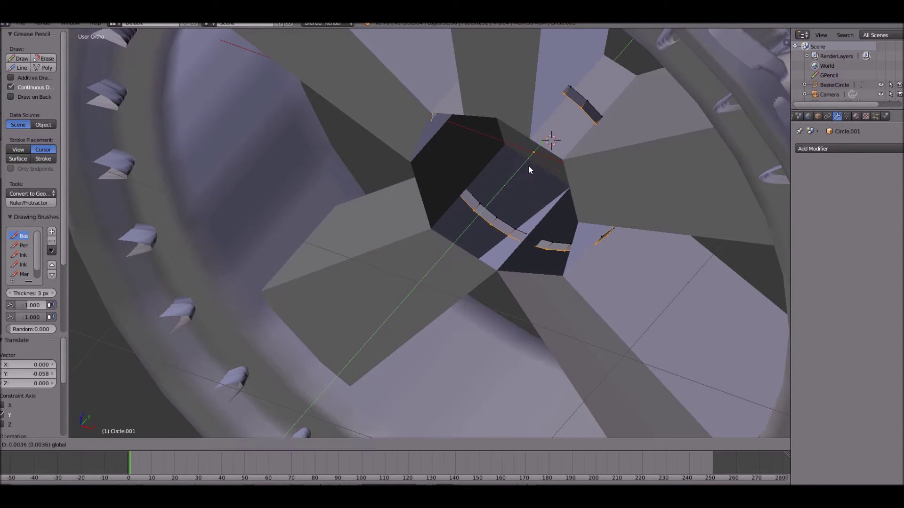
{"action": "left_click", "coordinate": [506, 197]}
Scale the front inner ring in to 0.529, extrude and shrink it by 0.734, and push it along Y
{"action": "key", "text": "s"}
{"action": "left_click", "coordinate": [530, 198]}
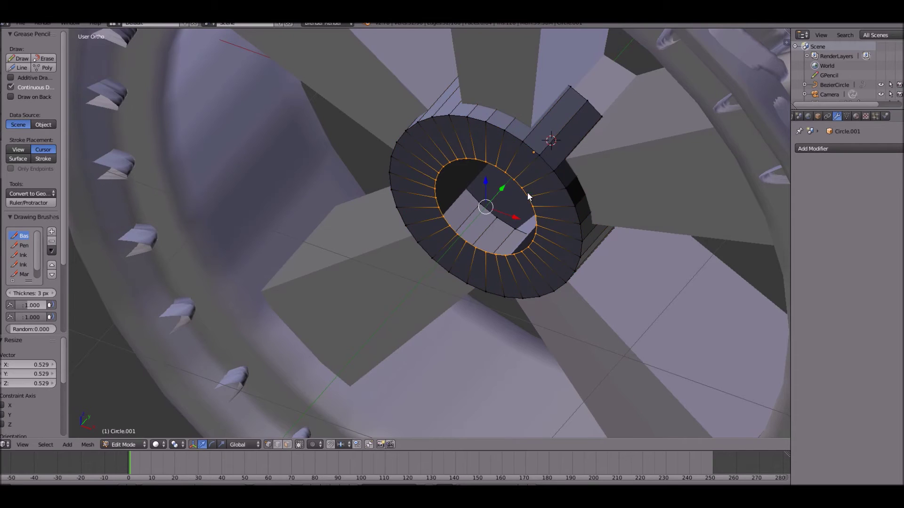
{"action": "key", "text": "e"}
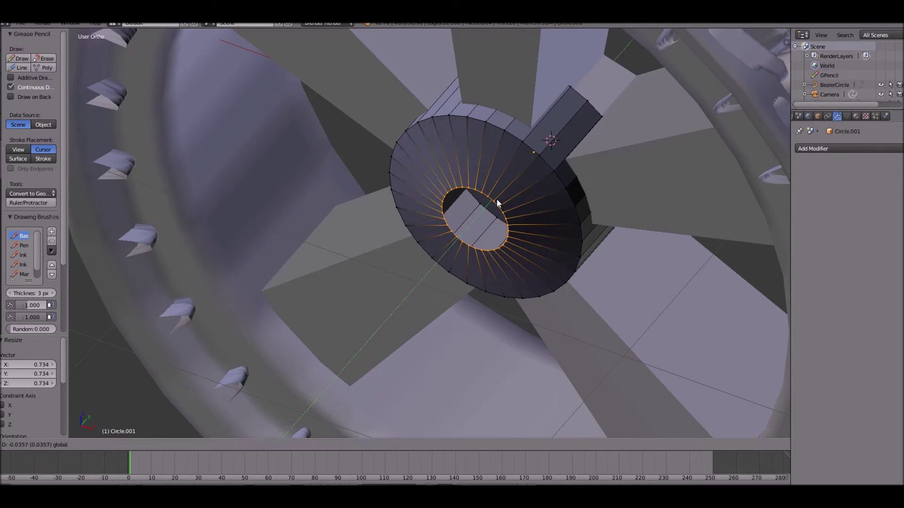
{"action": "left_click", "coordinate": [492, 210]}
Scale the hub's inner ring down further to narrow its central opening
{"action": "key", "text": "s"}
{"action": "left_click", "coordinate": [480, 217]}
{"action": "key", "text": "s"}
{"action": "left_click", "coordinate": [476, 220]}
Extrude the ring's edge, scale it outward into a flared rim and move it -0.039 along Y
{"action": "key", "text": "e"}
{"action": "right_click", "coordinate": [488, 217]}
{"action": "key", "text": "s"}
{"action": "left_click", "coordinate": [493, 211]}
{"action": "left_click_drag", "start_coordinate": [474, 220], "coordinate": [469, 225]}
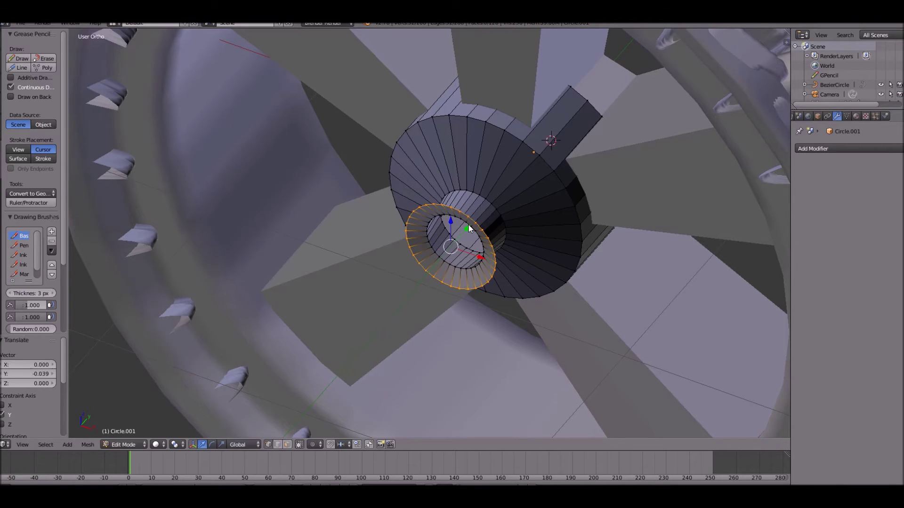
Extrude the flared rim's edge inward, extrude it again back into the hub, and scale the new ring to 0.536
{"action": "key", "text": "e"}
{"action": "key", "text": "s"}
{"action": "left_click", "coordinate": [467, 238]}
{"action": "key", "text": "e"}
{"action": "left_click", "coordinate": [484, 203]}
{"action": "key", "text": "s"}
{"action": "left_click", "coordinate": [487, 207]}
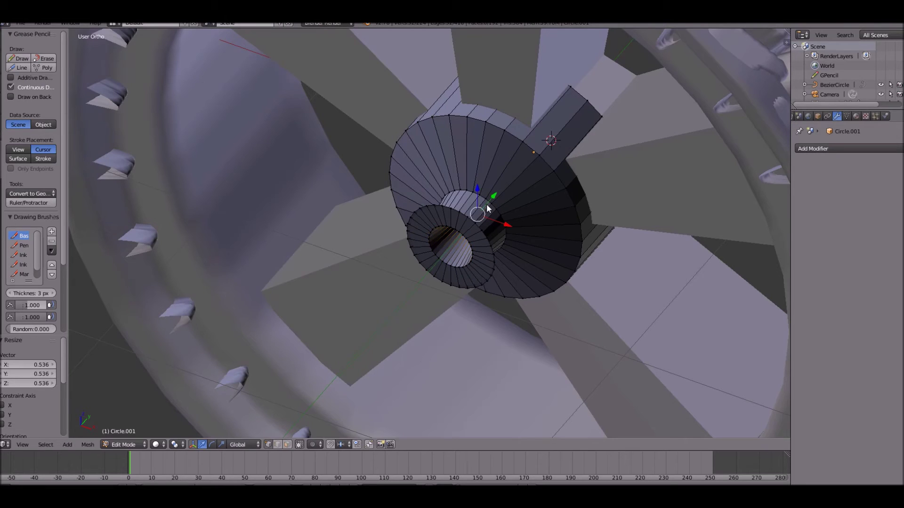
Rotate the hub's innermost ring by -142.513°
{"action": "middle_click_drag", "start_coordinate": [485, 199], "coordinate": [543, 236]}
{"action": "key", "text": "r"}
{"action": "left_click", "coordinate": [537, 234]}
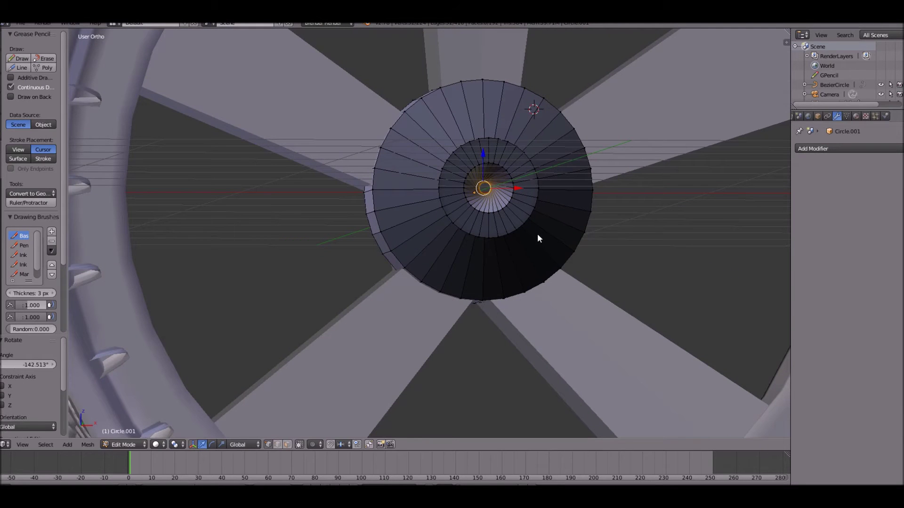
Select the hub's front flange loops, grow the selection, and scale it to 0.555 along Y
{"action": "key", "text": "Tab"}
{"action": "scroll", "coordinate": [538, 234], "scroll_direction": "down", "scroll_amount": 5}
{"action": "mouse_move", "coordinate": [502, 252]}
{"action": "middle_mouse_down"}
{"action": "mouse_move", "coordinate": [421, 284]}
{"action": "mouse_move", "coordinate": [515, 253]}
{"action": "middle_mouse_up"}
{"action": "key", "text": "Tab"}
{"action": "key", "text": "a"}
{"action": "scroll", "coordinate": [513, 248], "scroll_direction": "up", "scroll_amount": 6}
{"action": "right_click", "coordinate": [502, 179], "text": "alt"}
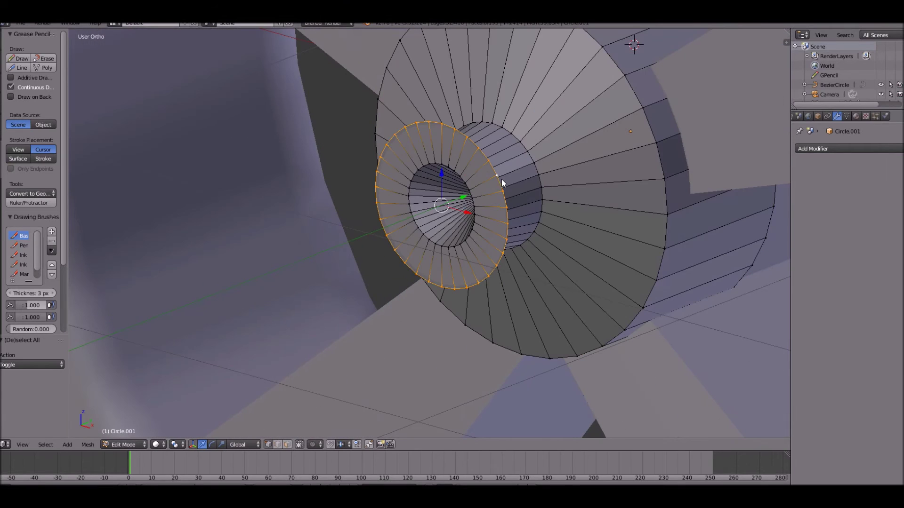
{"action": "right_click", "coordinate": [473, 197], "text": "shift"}
{"action": "right_click", "coordinate": [472, 194], "text": "alt+shift"}
{"action": "left_click_drag", "start_coordinate": [469, 195], "coordinate": [496, 192]}
{"action": "key", "text": "ctrl+z"}
{"action": "key", "text": "z"}
{"action": "key", "text": "ctrl+KP_Add"}
{"action": "key", "text": "z"}
{"action": "key", "text": "s"}
{"action": "key", "text": "x"}
{"action": "key", "text": "y"}
{"action": "left_click", "coordinate": [521, 165]}
Move the hub's selected front flange along Y toward the wheel
{"action": "middle_click_drag", "start_coordinate": [521, 165], "coordinate": [465, 226]}
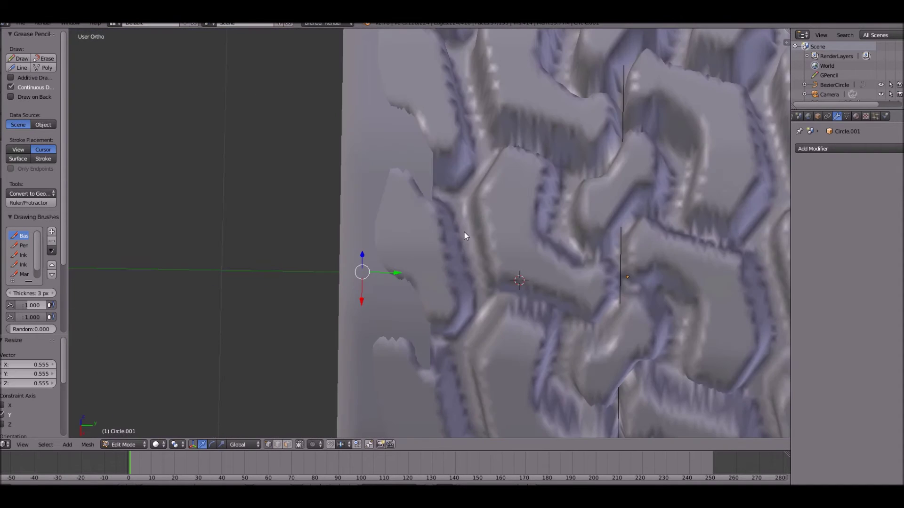
{"action": "middle_click_drag", "start_coordinate": [416, 277], "coordinate": [424, 265]}
{"action": "left_click_drag", "start_coordinate": [424, 264], "coordinate": [469, 260]}
{"action": "key", "text": "Tab"}
Examine the finished hub and the whole wheel from several angles
{"action": "scroll", "coordinate": [470, 258], "scroll_direction": "down", "scroll_amount": 3}
{"action": "middle_click_drag", "start_coordinate": [470, 259], "coordinate": [594, 188]}
{"action": "key", "text": "a"}
{"action": "scroll", "coordinate": [555, 223], "scroll_direction": "down", "scroll_amount": 4}
{"action": "right_click", "coordinate": [464, 216]}
{"action": "scroll", "coordinate": [464, 216], "scroll_direction": "up", "scroll_amount": 3}
{"action": "scroll", "coordinate": [468, 221], "scroll_direction": "down", "scroll_amount": 6}
{"action": "key", "text": "a"}
{"action": "middle_click_drag", "start_coordinate": [468, 221], "coordinate": [389, 273]}
{"action": "scroll", "coordinate": [468, 221], "scroll_direction": "down", "scroll_amount": 3}
{"action": "right_click", "coordinate": [408, 175]}
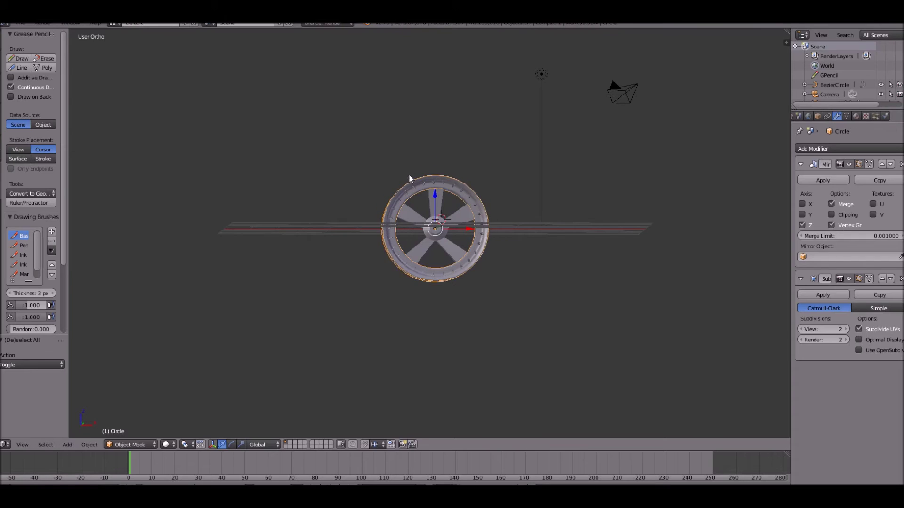
{"action": "middle_click_drag", "start_coordinate": [409, 174], "coordinate": [426, 241]}
Apply the Array and Curve modifiers on the tire tread
{"action": "right_click", "coordinate": [390, 209]}
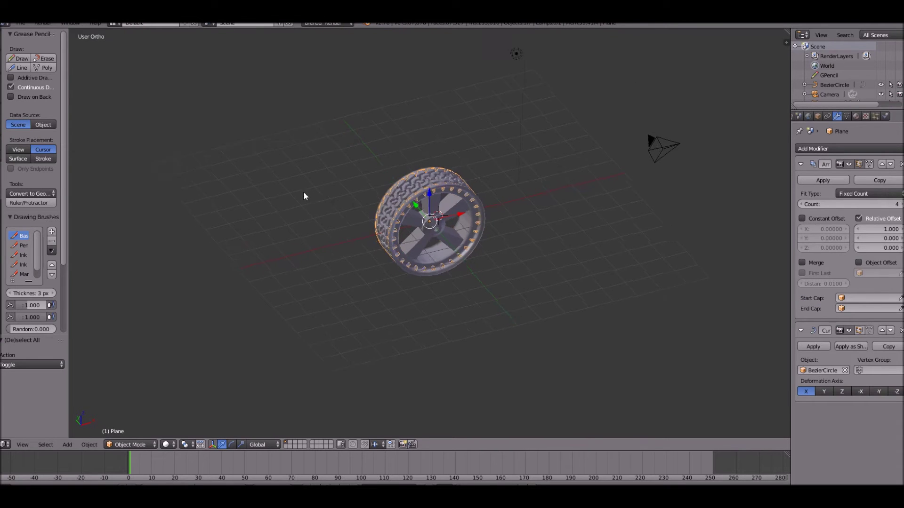
{"action": "middle_click_drag", "start_coordinate": [321, 203], "coordinate": [453, 181]}
{"action": "key", "text": "Tab"}
{"action": "scroll", "coordinate": [502, 188], "scroll_direction": "up", "scroll_amount": 2}
{"action": "key", "text": "a"}
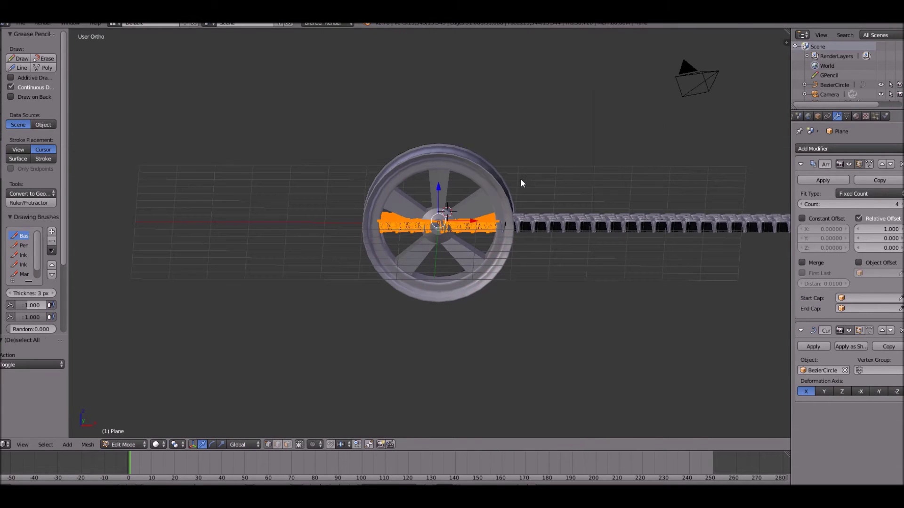
{"action": "key", "text": "Tab"}
{"action": "scroll", "coordinate": [521, 179], "scroll_direction": "up", "scroll_amount": 2}
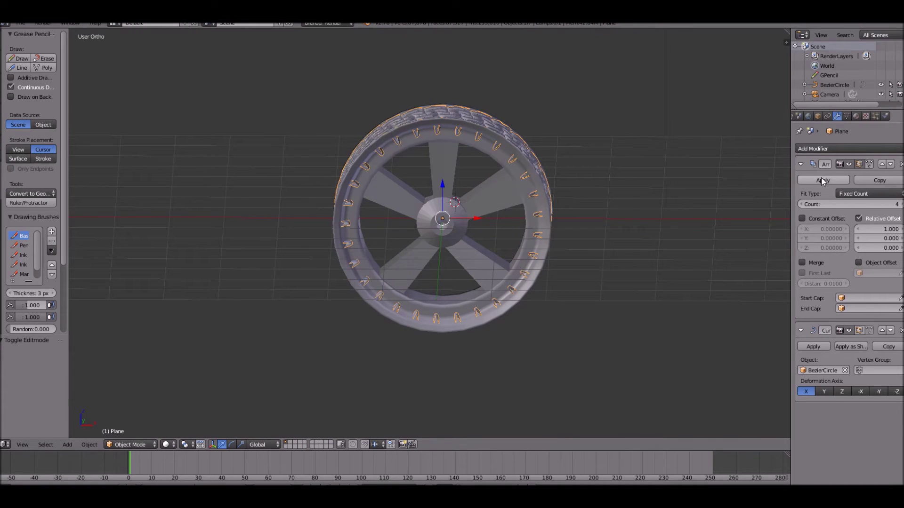
{"action": "left_click", "coordinate": [823, 181]}
{"action": "left_click", "coordinate": [823, 180]}
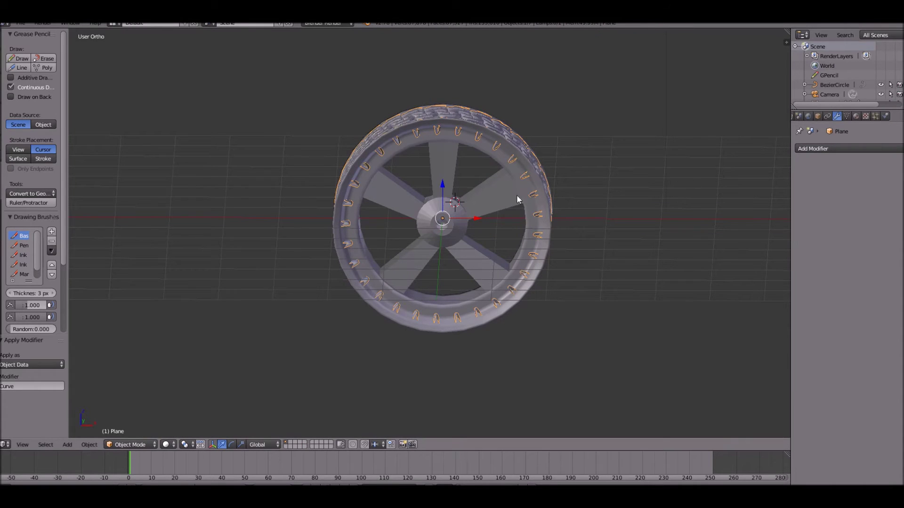
Extrude the entire tread mesh and scale it outward by about 1.27
{"action": "key", "text": "Tab"}
{"action": "key", "text": "a"}
{"action": "key", "text": "a"}
{"action": "key", "text": "e"}
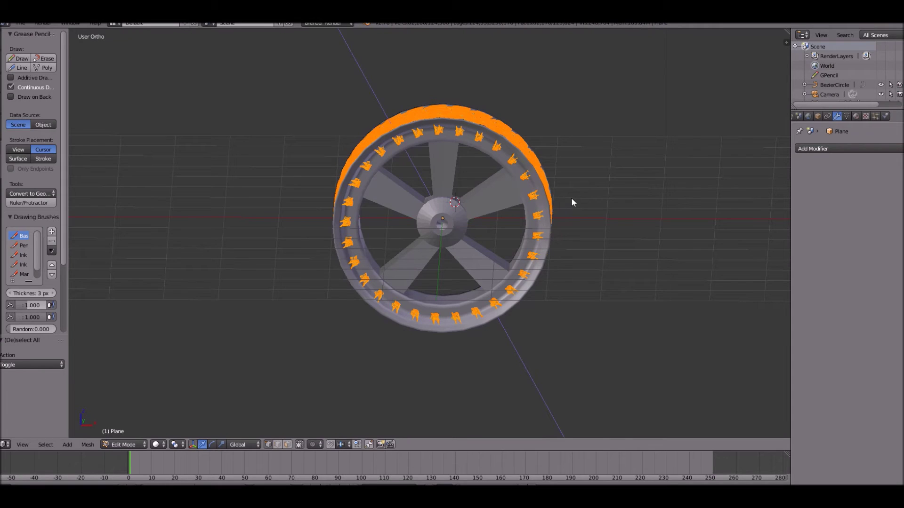
{"action": "right_click", "coordinate": [572, 198]}
{"action": "key", "text": "s"}
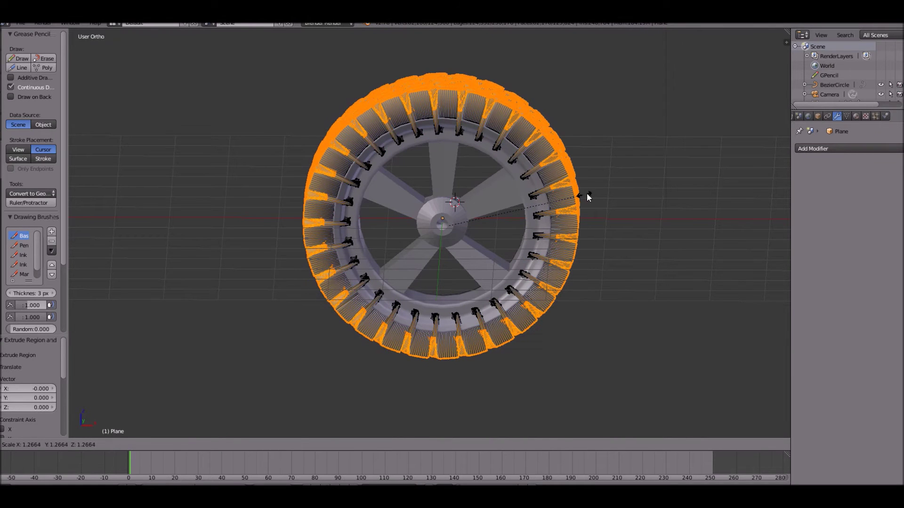
{"action": "left_click", "coordinate": [588, 193]}
Scale the extruded tread along a single axis to adjust the tire's width
{"action": "middle_click_drag", "start_coordinate": [625, 184], "coordinate": [505, 207]}
{"action": "key", "text": "s"}
{"action": "key", "text": "x"}
{"action": "left_click", "coordinate": [512, 209]}
{"action": "key", "text": "Tab"}
{"action": "middle_click_drag", "start_coordinate": [479, 213], "coordinate": [407, 214]}
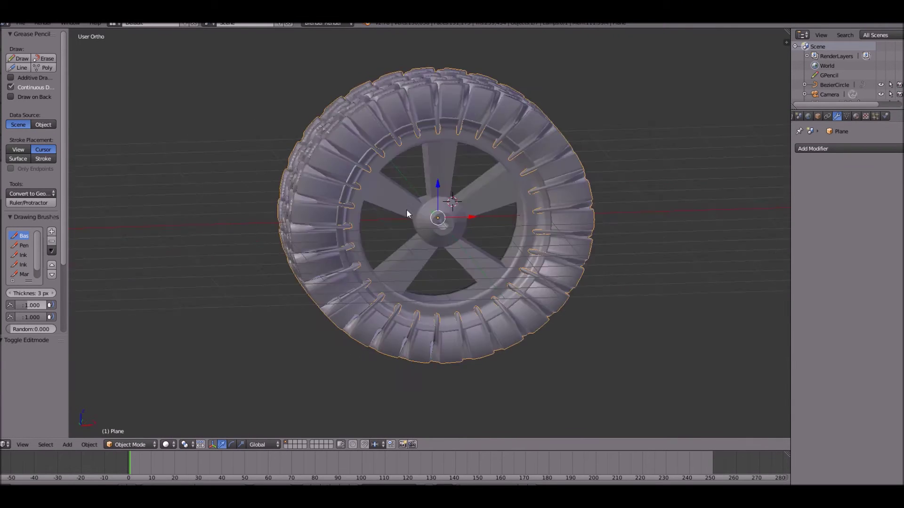
Examine the tire with its extruded tread from several angles
{"action": "key", "text": "a"}
{"action": "scroll", "coordinate": [409, 205], "scroll_direction": "down", "scroll_amount": 4}
{"action": "middle_click_drag", "start_coordinate": [354, 251], "coordinate": [456, 241]}
{"action": "key", "text": "Tab"}
{"action": "key", "text": "Tab"}
{"action": "scroll", "coordinate": [473, 159], "scroll_direction": "up", "scroll_amount": 3}
{"action": "scroll", "coordinate": [474, 162], "scroll_direction": "down", "scroll_amount": 5}
{"action": "scroll", "coordinate": [456, 242], "scroll_direction": "down", "scroll_amount": 3}
{"action": "middle_click_drag", "start_coordinate": [440, 287], "coordinate": [456, 229]}
{"action": "scroll", "coordinate": [456, 230], "scroll_direction": "up", "scroll_amount": 6}
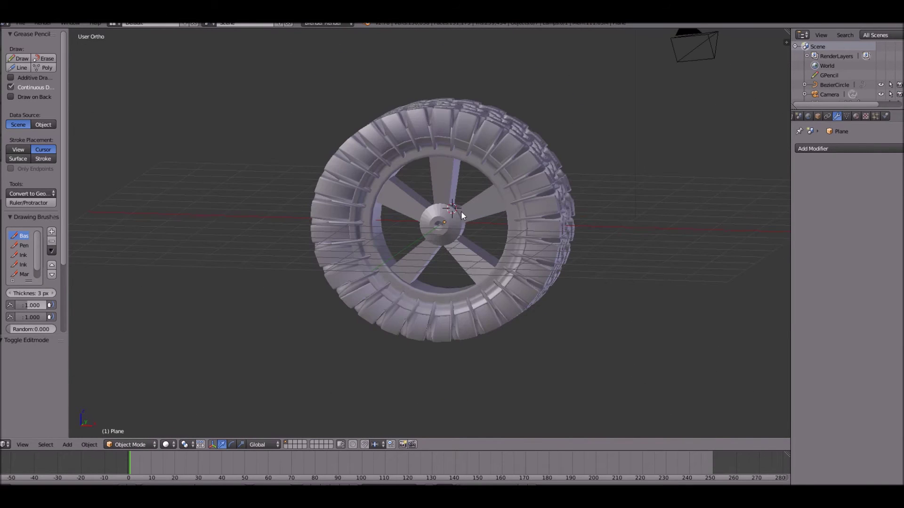
{"action": "right_click_drag", "start_coordinate": [462, 215], "coordinate": [473, 244]}
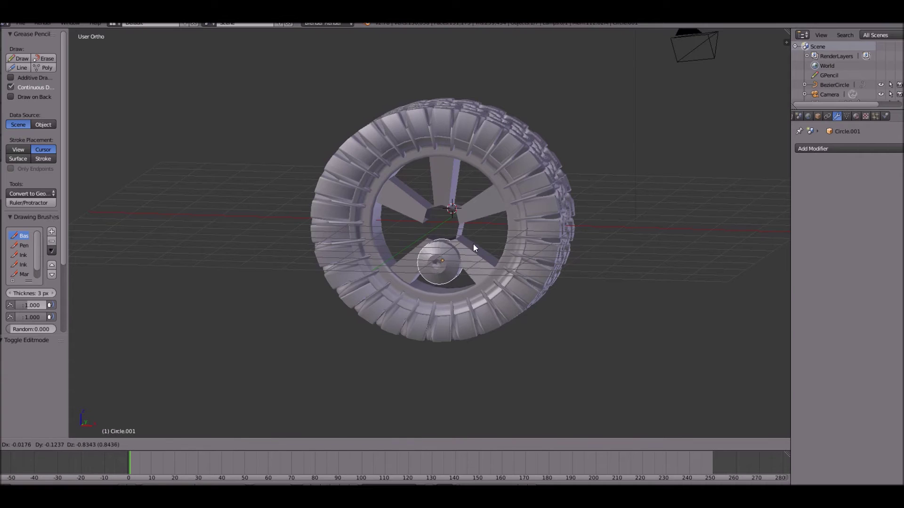
{"action": "right_click", "coordinate": [494, 236]}
{"action": "right_click", "coordinate": [540, 210]}
{"action": "middle_click_drag", "start_coordinate": [541, 210], "coordinate": [543, 195]}
{"action": "middle_click_drag", "start_coordinate": [535, 306], "coordinate": [531, 307]}
{"action": "scroll", "coordinate": [486, 307], "scroll_direction": "down", "scroll_amount": 1}
{"action": "scroll", "coordinate": [488, 308], "scroll_direction": "down", "scroll_amount": 4}
{"action": "key", "text": "ctrl+z"}
{"action": "key", "text": "ctrl+shift+z"}
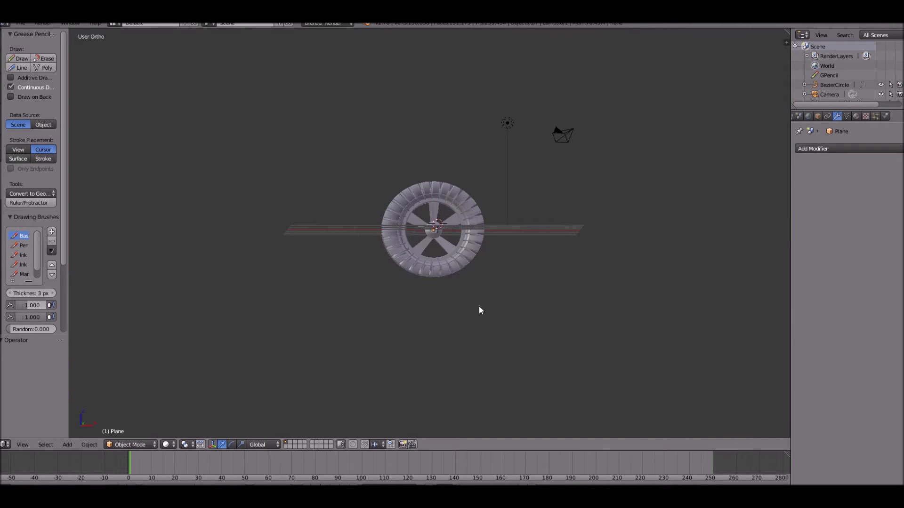
Inspect the tire's sidewall, rim and spokes up close
{"action": "scroll", "coordinate": [478, 282], "scroll_direction": "up", "scroll_amount": 5}
{"action": "key", "text": "Tab"}
{"action": "key", "text": "Tab"}
{"action": "middle_click_drag", "start_coordinate": [574, 225], "coordinate": [278, 196]}
{"action": "key", "text": "a"}
{"action": "scroll", "coordinate": [279, 192], "scroll_direction": "up", "scroll_amount": 7}
{"action": "middle_click_drag", "start_coordinate": [391, 216], "coordinate": [358, 235]}
{"action": "scroll", "coordinate": [440, 224], "scroll_direction": "up", "scroll_amount": 2}
{"action": "scroll", "coordinate": [372, 379], "scroll_direction": "down", "scroll_amount": 3}
{"action": "middle_click_drag", "start_coordinate": [414, 178], "coordinate": [408, 195]}
Add a Subdivision Surface modifier with two subdivision levels to the spokes
{"action": "right_click", "coordinate": [416, 175]}
{"action": "scroll", "coordinate": [433, 178], "scroll_direction": "up", "scroll_amount": 5}
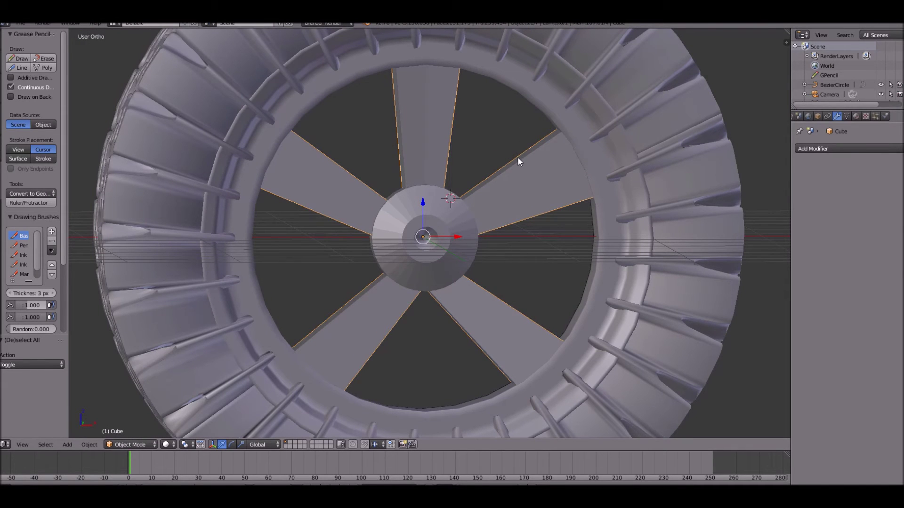
{"action": "key", "text": "ctrl+2"}
{"action": "scroll", "coordinate": [515, 163], "scroll_direction": "down", "scroll_amount": 3}
{"action": "scroll", "coordinate": [475, 284], "scroll_direction": "up", "scroll_amount": 1}
{"action": "scroll", "coordinate": [296, 216], "scroll_direction": "down", "scroll_amount": 2}
{"action": "scroll", "coordinate": [446, 121], "scroll_direction": "up", "scroll_amount": 5}
{"action": "scroll", "coordinate": [445, 120], "scroll_direction": "up", "scroll_amount": 1}
Add edge loops near the outer ends of the spokes and one near the hub on the lower-right spoke
{"action": "key", "text": "Tab"}
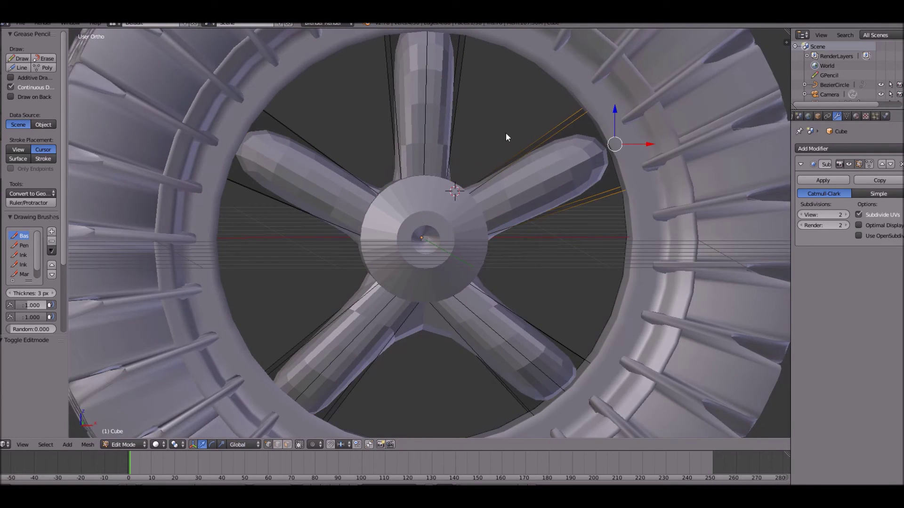
{"action": "scroll", "coordinate": [506, 134], "scroll_direction": "down", "scroll_amount": 4}
{"action": "key", "text": "ctrl+r"}
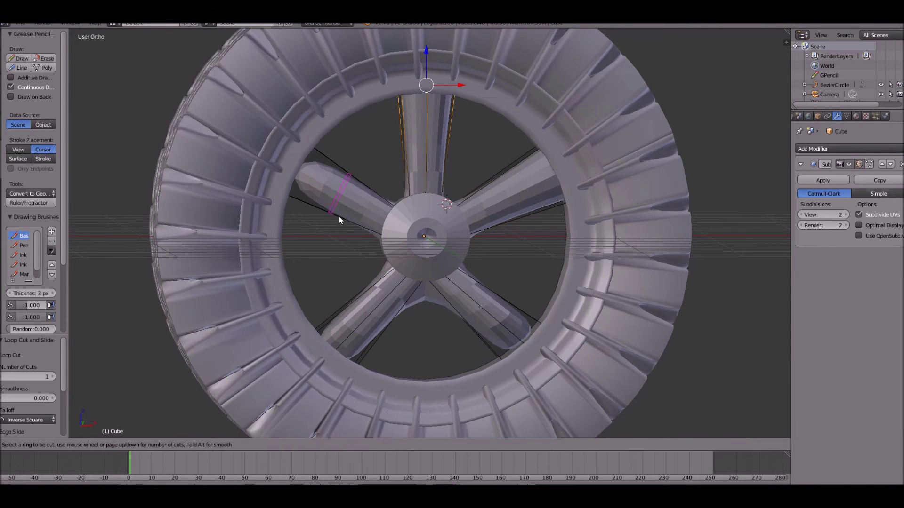
{"action": "left_click", "coordinate": [338, 216]}
{"action": "left_click", "coordinate": [320, 181]}
{"action": "key", "text": "ctrl+r"}
{"action": "left_click", "coordinate": [353, 306]}
{"action": "left_click", "coordinate": [330, 335]}
{"action": "key", "text": "ctrl+r"}
{"action": "left_click", "coordinate": [481, 307]}
{"action": "left_click", "coordinate": [520, 337]}
{"action": "scroll", "coordinate": [484, 364], "scroll_direction": "down", "scroll_amount": 2}
{"action": "scroll", "coordinate": [495, 131], "scroll_direction": "up", "scroll_amount": 2}
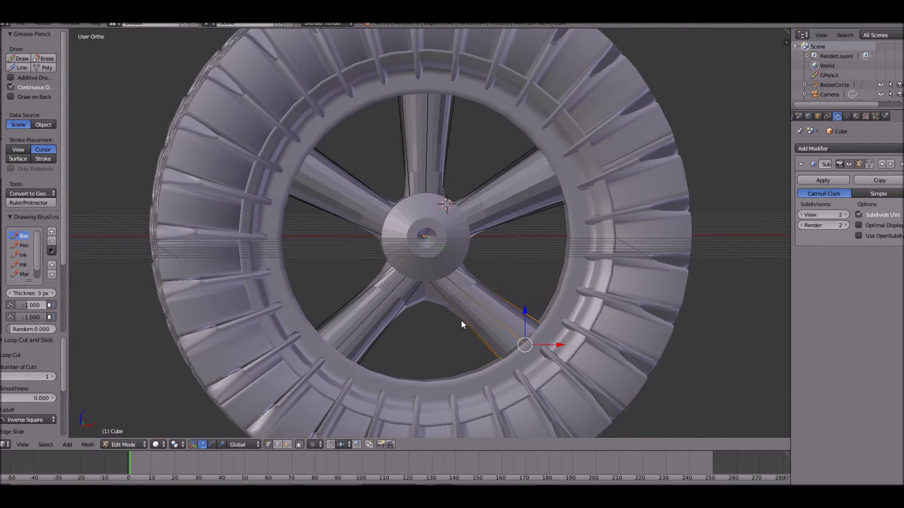
{"action": "key", "text": "ctrl+r"}
{"action": "left_click", "coordinate": [455, 305]}
{"action": "left_click", "coordinate": [452, 300]}
Select all spoke edges and apply an edge crease of 0.617
{"action": "key", "text": "a"}
{"action": "key", "text": "a"}
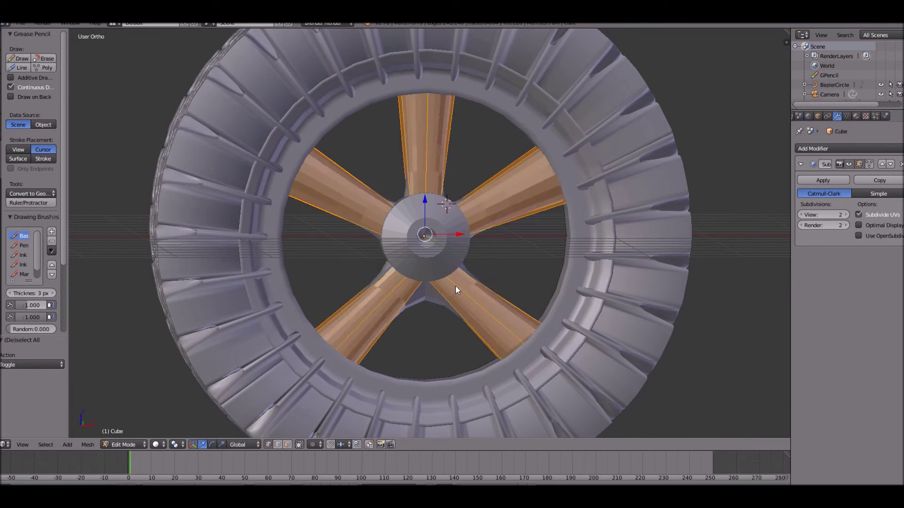
{"action": "key", "text": "ctrl+e"}
{"action": "left_click", "coordinate": [460, 276]}
{"action": "left_click", "coordinate": [487, 288]}
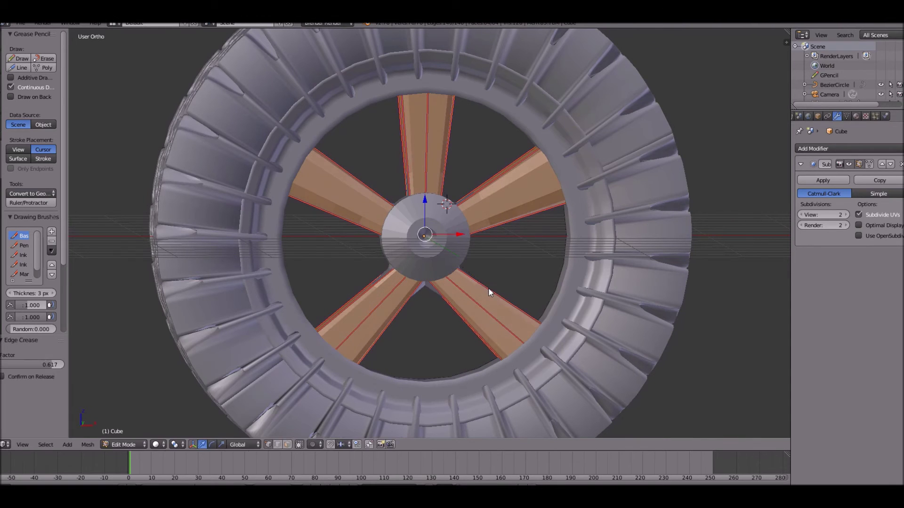
{"action": "key", "text": "Tab"}
{"action": "scroll", "coordinate": [362, 266], "scroll_direction": "down", "scroll_amount": 1}
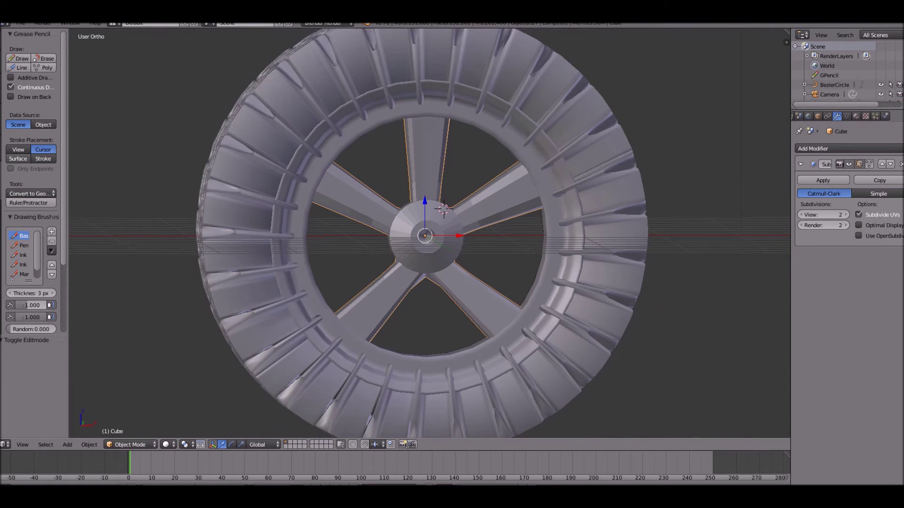
Set the spokes' shading to Smooth
{"action": "left_click", "coordinate": [2, 42]}
{"action": "left_click", "coordinate": [21, 171]}
{"action": "scroll", "coordinate": [460, 257], "scroll_direction": "down", "scroll_amount": 5}
{"action": "key", "text": "a"}
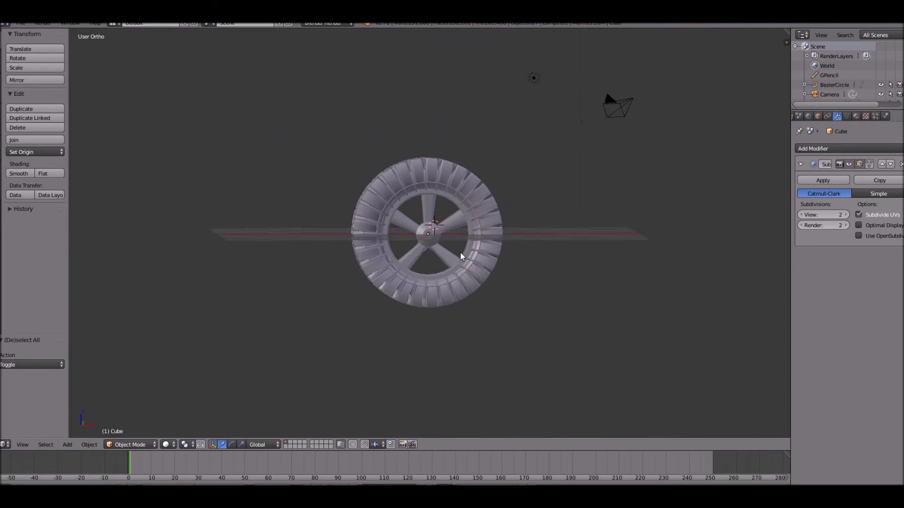
Thicken the spokes with Shrink/Fatten on the whole spoke mesh
{"action": "key", "text": "Tab"}
{"action": "scroll", "coordinate": [462, 256], "scroll_direction": "up", "scroll_amount": 6}
{"action": "key", "text": "alt+s"}
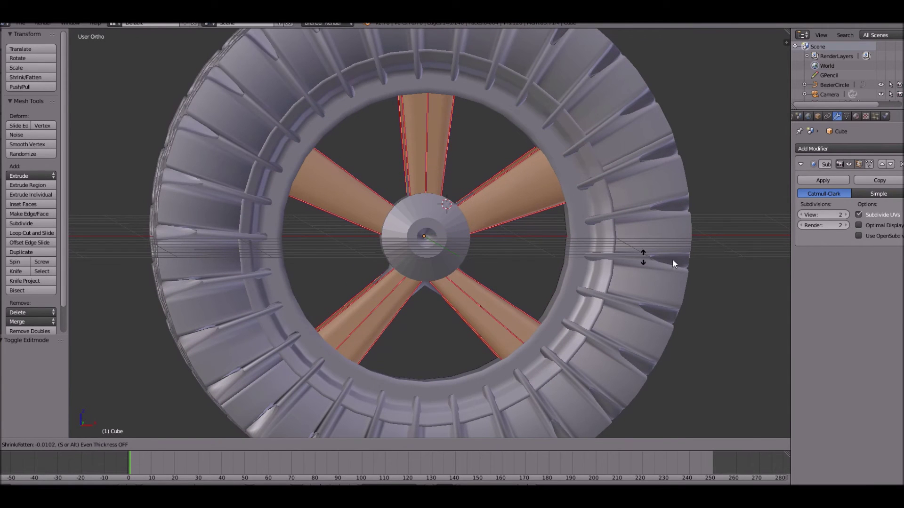
{"action": "left_click", "coordinate": [753, 262]}
{"action": "key", "text": "alt+s"}
{"action": "left_click", "coordinate": [504, 286]}
{"action": "key", "text": "alt+s"}
{"action": "left_click", "coordinate": [509, 288]}
{"action": "key", "text": "Tab"}
{"action": "middle_click_drag", "start_coordinate": [433, 301], "coordinate": [487, 300]}
{"action": "right_click", "coordinate": [513, 307]}
{"action": "key", "text": "s"}
{"action": "key", "text": "y"}
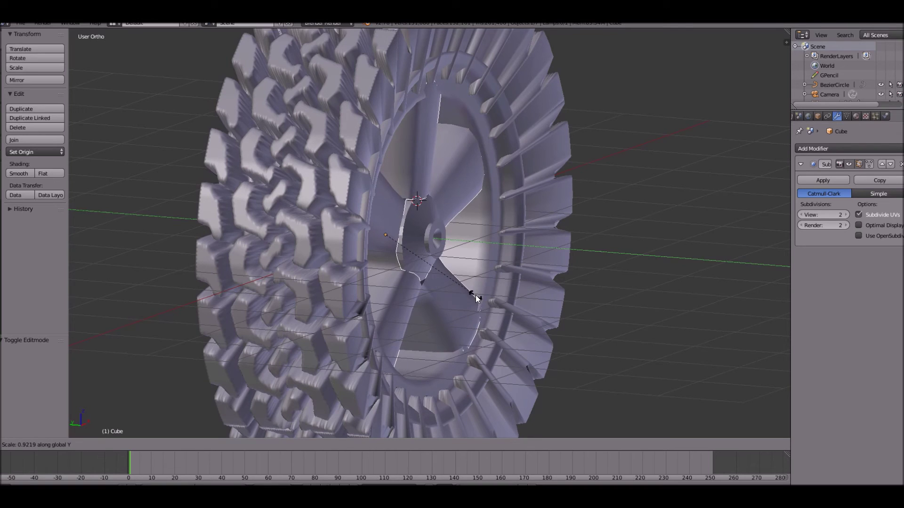
{"action": "right_click", "coordinate": [479, 303]}
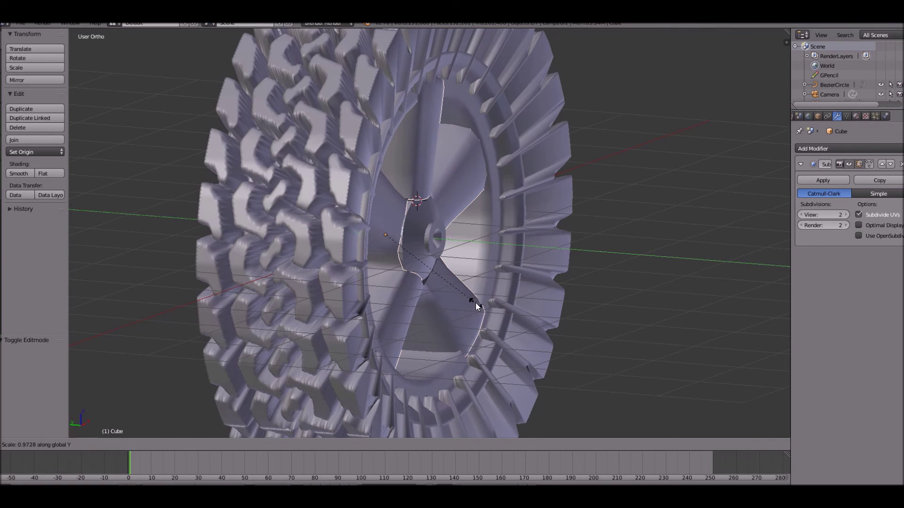
{"action": "key", "text": "a"}
{"action": "middle_click_drag", "start_coordinate": [476, 303], "coordinate": [428, 301]}
Scale the hub up to suit the thicker spokes
{"action": "scroll", "coordinate": [428, 282], "scroll_direction": "down", "scroll_amount": 2}
{"action": "right_click", "coordinate": [430, 239]}
{"action": "mouse_move", "coordinate": [430, 239]}
{"action": "middle_mouse_down"}
{"action": "mouse_move", "coordinate": [431, 221]}
{"action": "mouse_move", "coordinate": [434, 232]}
{"action": "middle_mouse_up"}
{"action": "key", "text": "s"}
{"action": "left_click", "coordinate": [482, 232]}
{"action": "scroll", "coordinate": [439, 234], "scroll_direction": "down", "scroll_amount": 2}
{"action": "scroll", "coordinate": [434, 232], "scroll_direction": "up", "scroll_amount": 6}
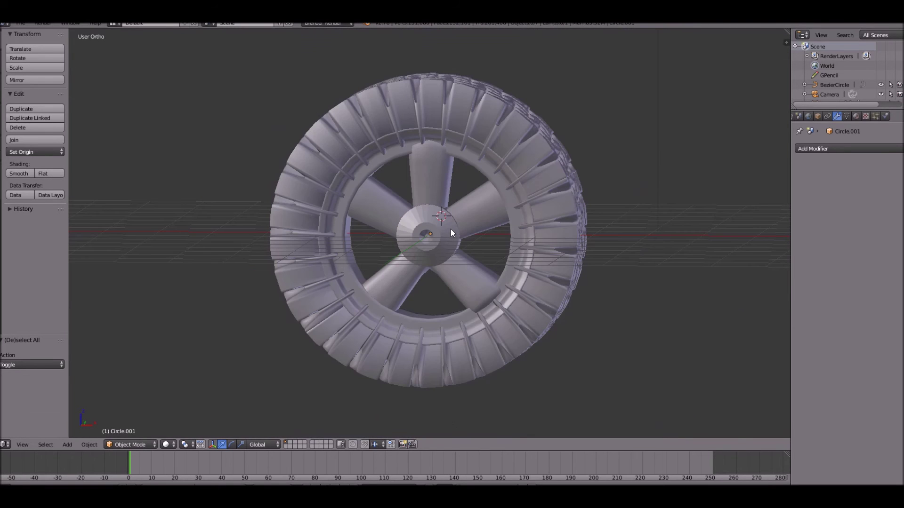
Add a Subdivision Surface modifier with 2 subdivisions to the central hub
{"action": "right_click", "coordinate": [448, 230]}
{"action": "scroll", "coordinate": [473, 194], "scroll_direction": "up", "scroll_amount": 4}
{"action": "scroll", "coordinate": [498, 159], "scroll_direction": "down", "scroll_amount": 5}
{"action": "scroll", "coordinate": [364, 190], "scroll_direction": "up", "scroll_amount": 3}
{"action": "scroll", "coordinate": [341, 261], "scroll_direction": "up", "scroll_amount": 8}
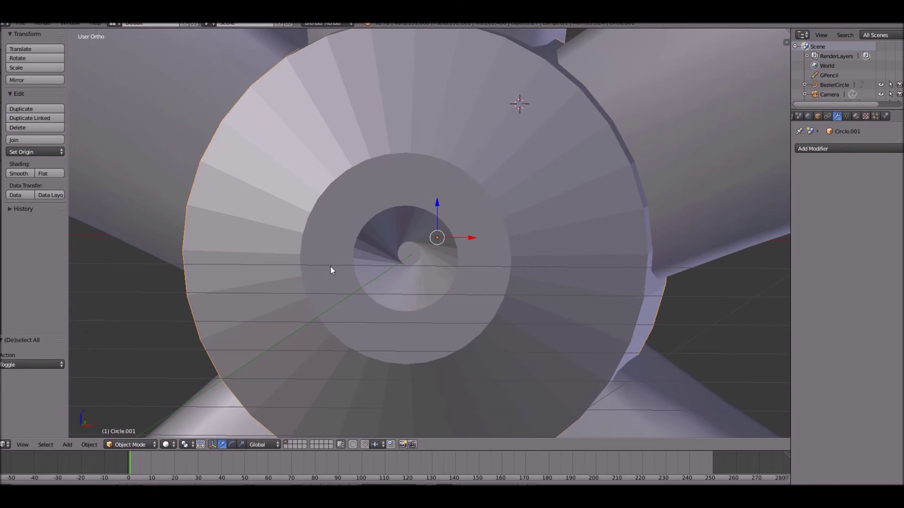
{"action": "key", "text": "ctrl+1"}
Select all of the hub's geometry in Edit Mode and apply an edge crease to it
{"action": "key", "text": "Tab"}
{"action": "scroll", "coordinate": [345, 289], "scroll_direction": "down", "scroll_amount": 2}
{"action": "key", "text": "a"}
{"action": "key", "text": "a"}
{"action": "key", "text": "ctrl+e"}
{"action": "left_click", "coordinate": [509, 216]}
{"action": "right_click", "coordinate": [512, 216]}
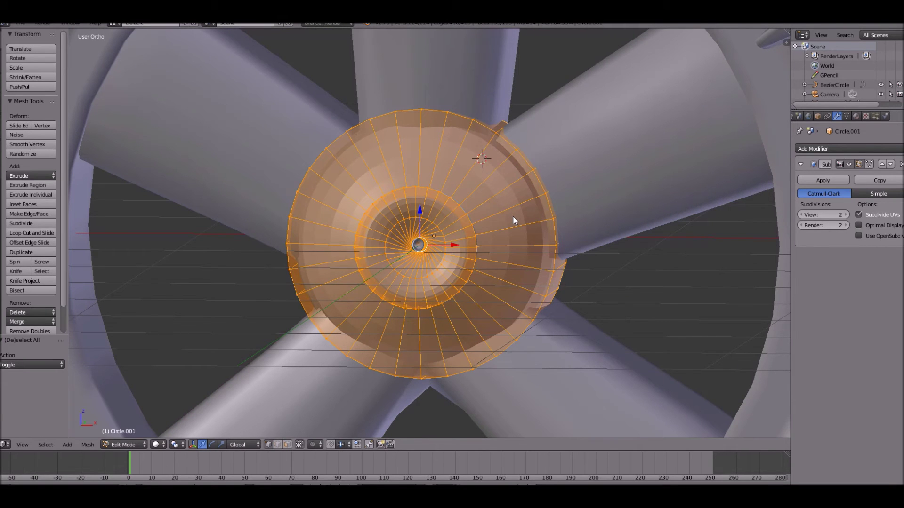
{"action": "key", "text": "ctrl+e"}
{"action": "left_click", "coordinate": [507, 222]}
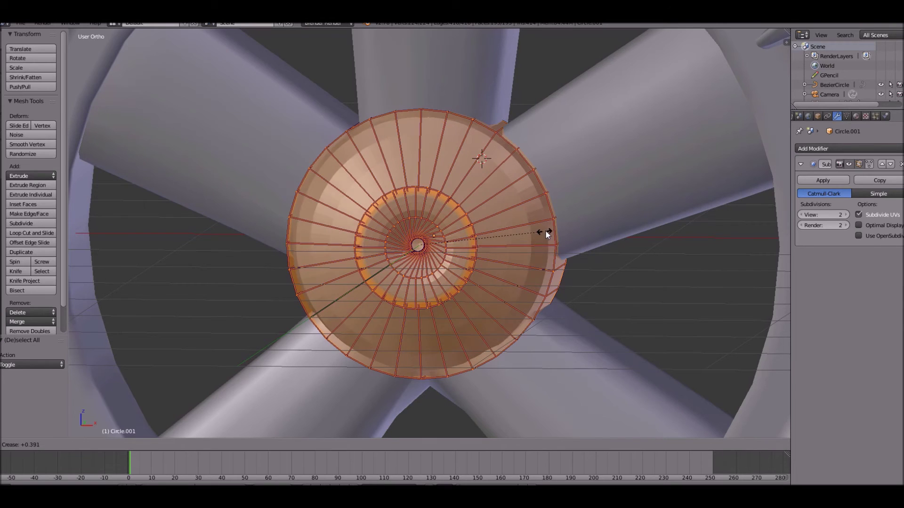
{"action": "left_click", "coordinate": [557, 230]}
Set the hub's shading to Smooth in Object Mode and deselect everything
{"action": "key", "text": "Tab"}
{"action": "left_click", "coordinate": [19, 173]}
{"action": "scroll", "coordinate": [385, 223], "scroll_direction": "down", "scroll_amount": 6}
{"action": "key", "text": "a"}
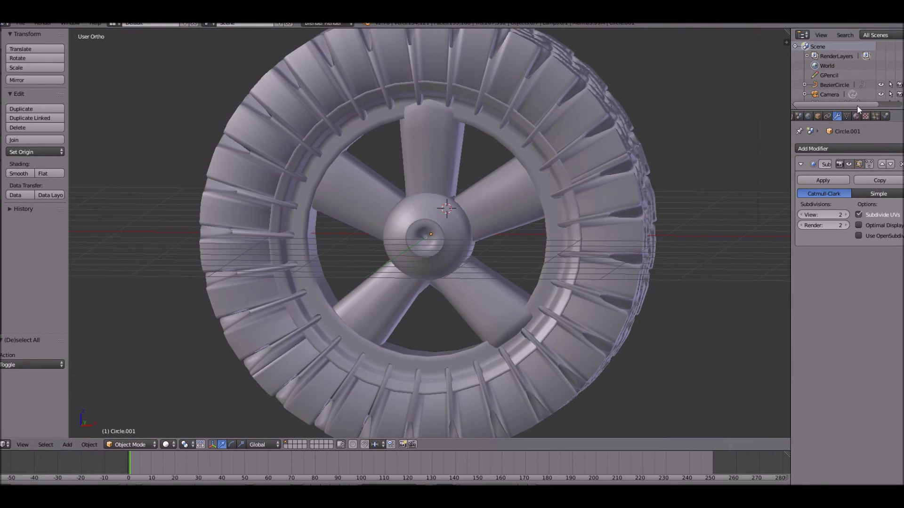
Add a Boolean modifier to the hub below its Subdivision Surface modifier
{"action": "left_click", "coordinate": [824, 148]}
{"action": "left_click", "coordinate": [716, 189]}
{"action": "scroll", "coordinate": [540, 219], "scroll_direction": "up", "scroll_amount": 5}
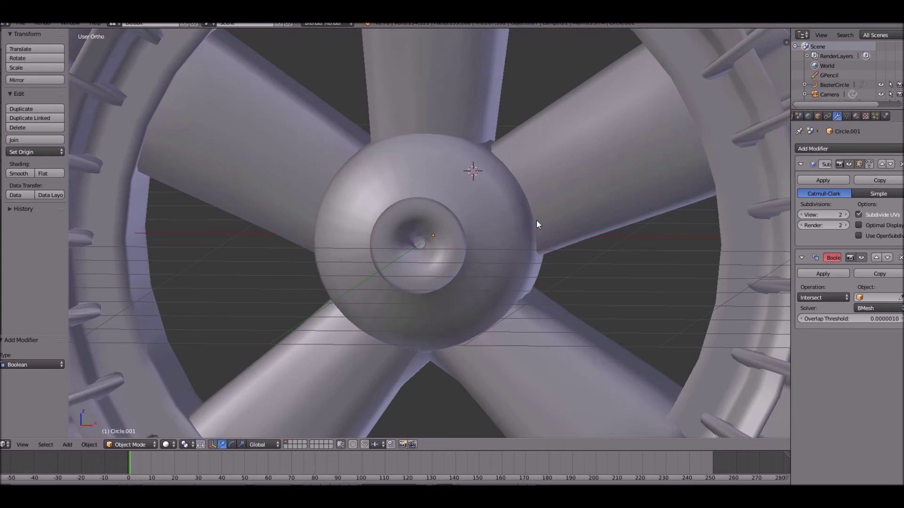
Add a cylinder rotated 90 degrees and size it as a small bolt on the hub's upper-right face
{"action": "key", "text": "shift+a"}
{"action": "mouse_move", "coordinate": [479, 186]}
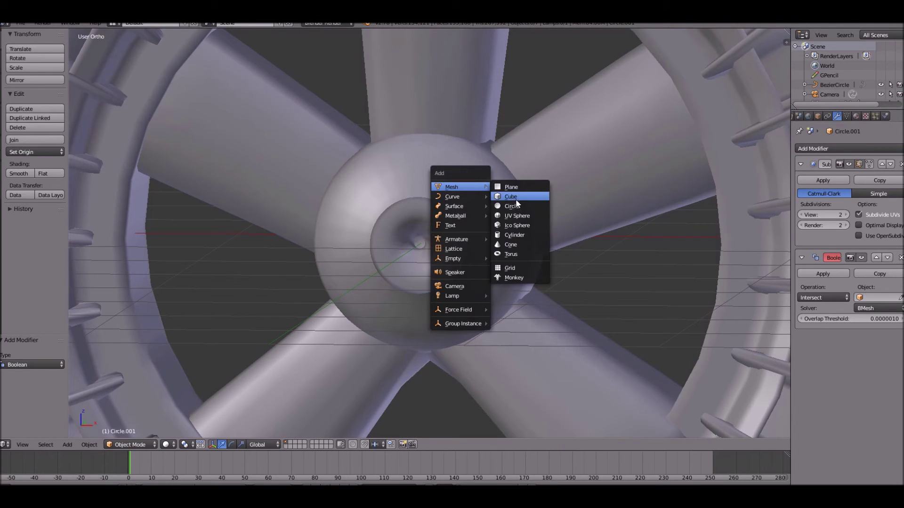
{"action": "left_click", "coordinate": [523, 233]}
{"action": "key", "text": "r"}
{"action": "key", "text": "9"}
{"action": "key", "text": "0"}
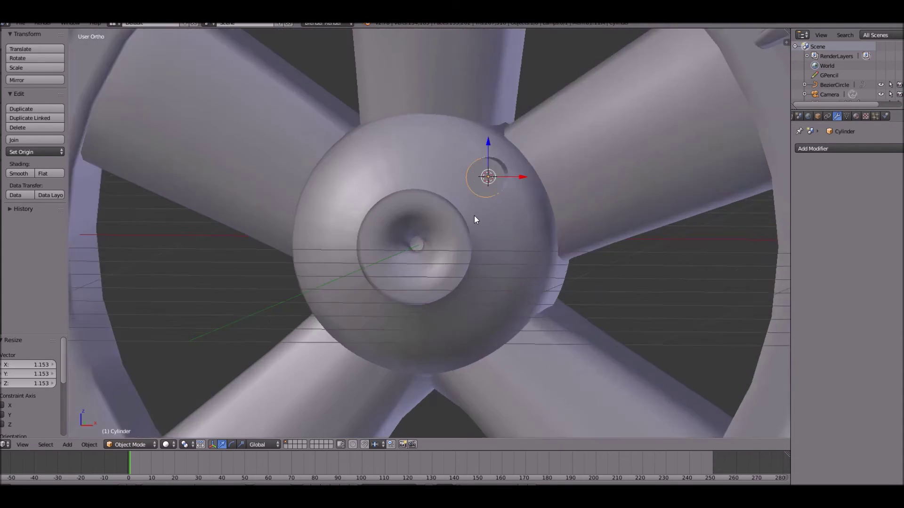
{"action": "scroll", "coordinate": [476, 218], "scroll_direction": "up", "scroll_amount": 5}
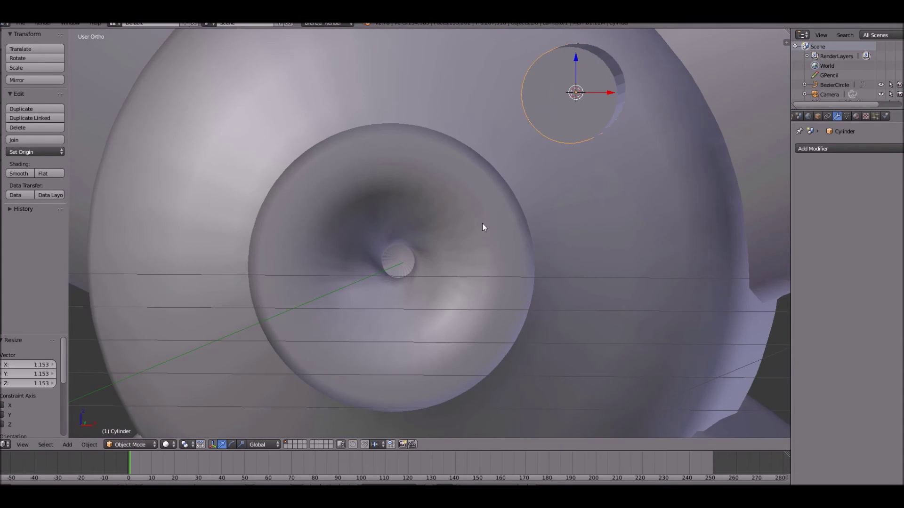
Duplicate the cylinder twice in front view, placing the copies on the hub's lower right and lower left
{"action": "key", "text": "KP_1"}
{"action": "scroll", "coordinate": [611, 168], "scroll_direction": "down", "scroll_amount": 4}
{"action": "key", "text": "shift+d"}
{"action": "left_click", "coordinate": [618, 309]}
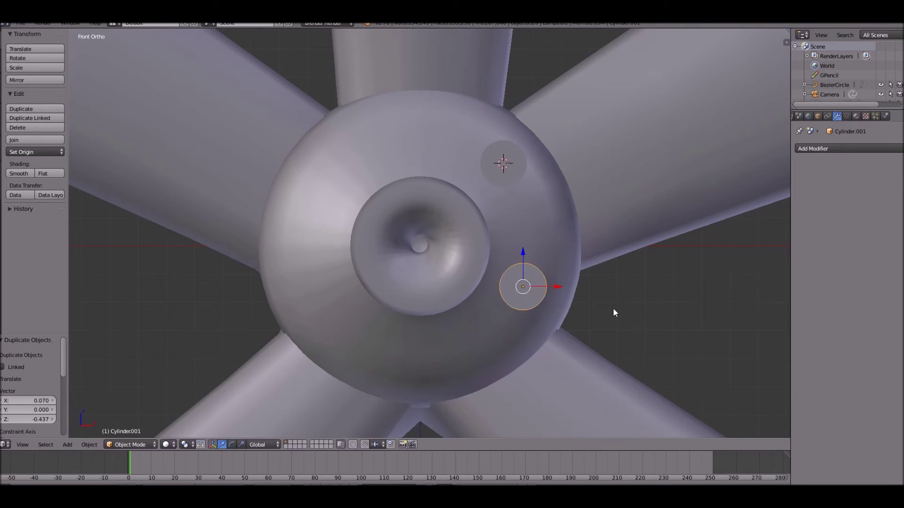
{"action": "key", "text": "shift+d"}
{"action": "left_click", "coordinate": [423, 367]}
Reposition the two lower cylinders so they sit evenly below the hub's central cap
{"action": "right_click_drag", "start_coordinate": [575, 287], "coordinate": [508, 319]}
{"action": "right_click", "coordinate": [543, 285]}
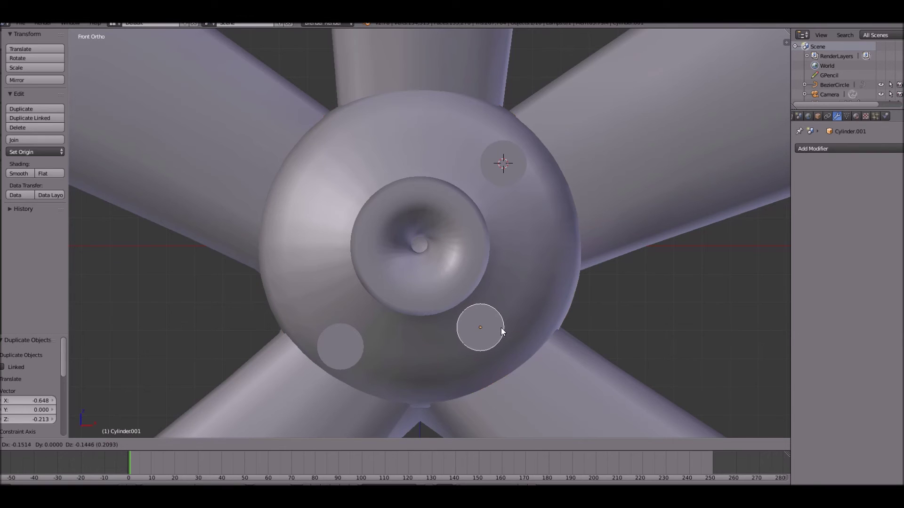
{"action": "left_click", "coordinate": [508, 333]}
{"action": "right_click", "coordinate": [357, 342]}
{"action": "key", "text": "g"}
{"action": "left_click", "coordinate": [367, 325]}
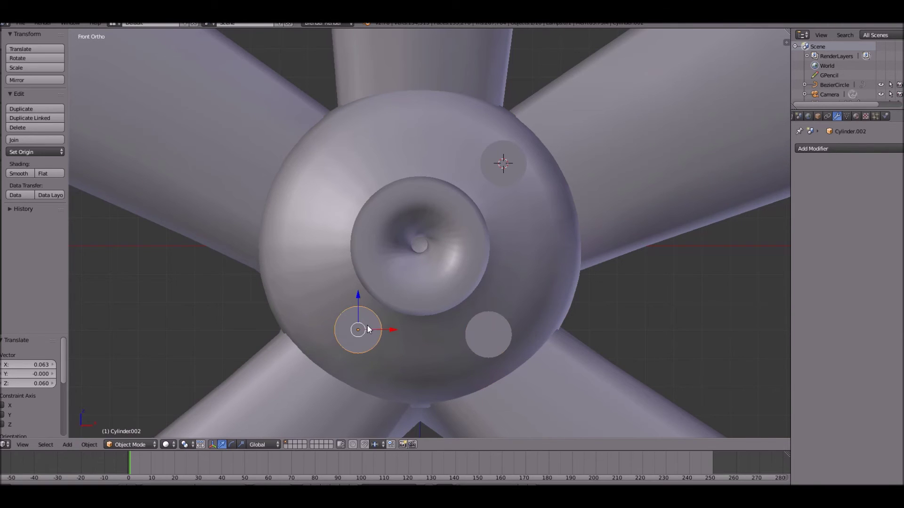
Duplicate the lower-left cylinder to the hub's upper left and again to its top
{"action": "scroll", "coordinate": [374, 323], "scroll_direction": "down", "scroll_amount": 6}
{"action": "scroll", "coordinate": [409, 233], "scroll_direction": "up", "scroll_amount": 5}
{"action": "key", "text": "shift+d"}
{"action": "left_click", "coordinate": [389, 151]}
{"action": "key", "text": "shift+d"}
{"action": "left_click", "coordinate": [469, 116]}
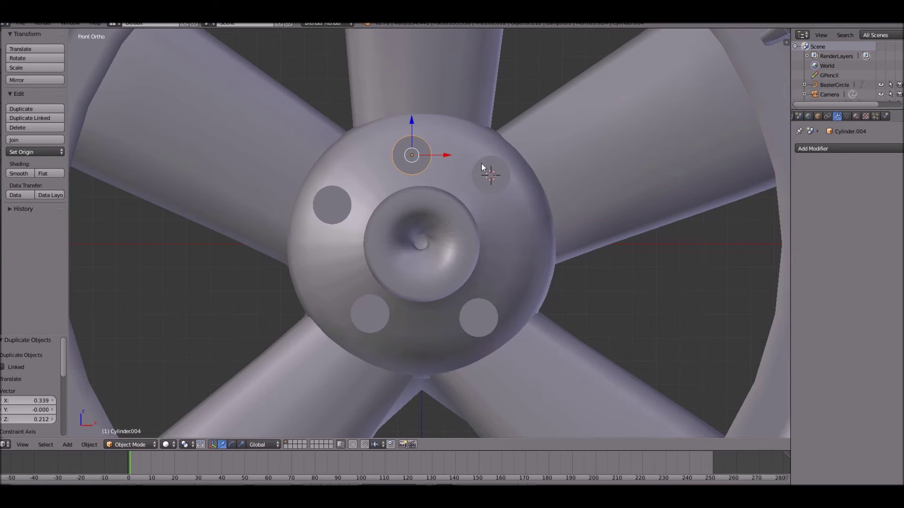
Move the upper-right and top cylinders so that all five are spaced evenly around the hub
{"action": "right_click", "coordinate": [484, 160]}
{"action": "key", "text": "g"}
{"action": "left_click", "coordinate": [485, 188]}
{"action": "scroll", "coordinate": [482, 190], "scroll_direction": "down", "scroll_amount": 2}
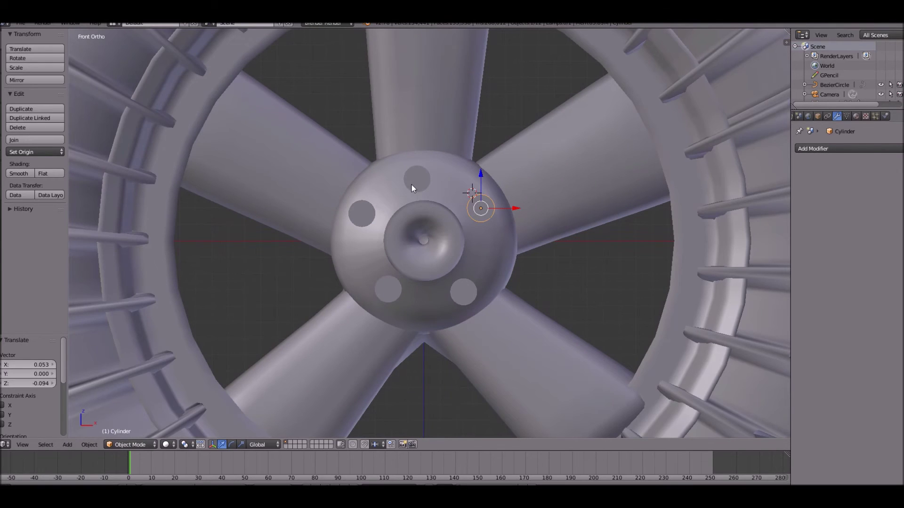
{"action": "right_click", "coordinate": [414, 181]}
{"action": "key", "text": "g"}
{"action": "left_click", "coordinate": [423, 177]}
Select all five cylinders around the hub and join them into one object
{"action": "scroll", "coordinate": [420, 188], "scroll_direction": "down", "scroll_amount": 5}
{"action": "middle_click_drag", "start_coordinate": [417, 198], "coordinate": [372, 205]}
{"action": "scroll", "coordinate": [372, 204], "scroll_direction": "up", "scroll_amount": 5}
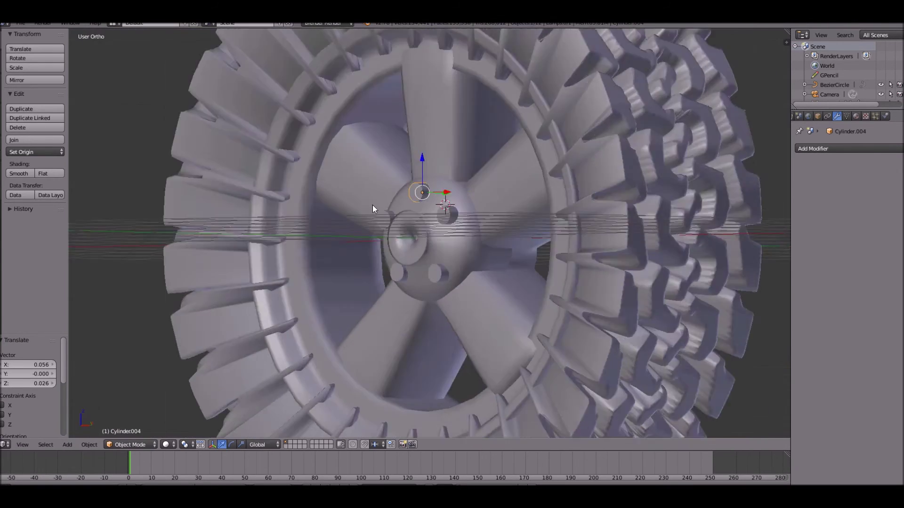
{"action": "right_click", "coordinate": [496, 274]}
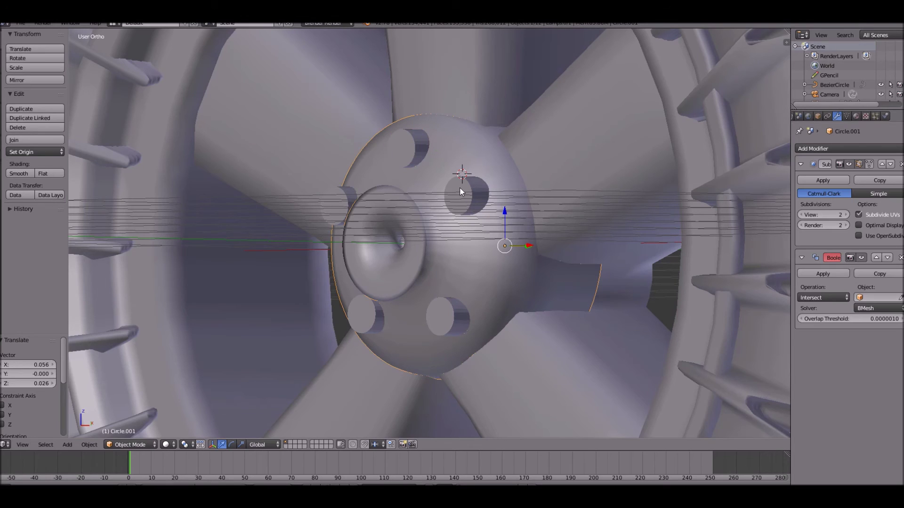
{"action": "right_click", "coordinate": [414, 152]}
{"action": "right_click", "coordinate": [419, 147], "text": "shift"}
{"action": "right_click", "coordinate": [338, 207], "text": "shift"}
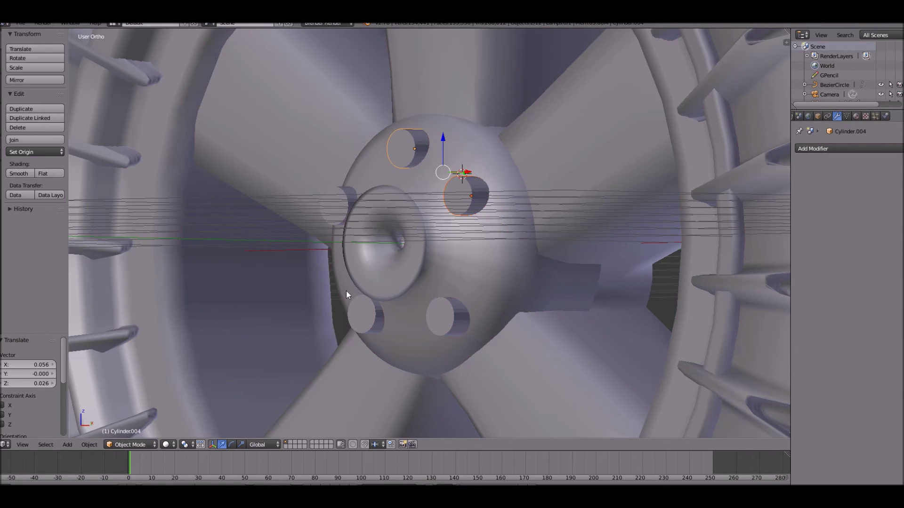
{"action": "right_click", "coordinate": [454, 318], "text": "shift"}
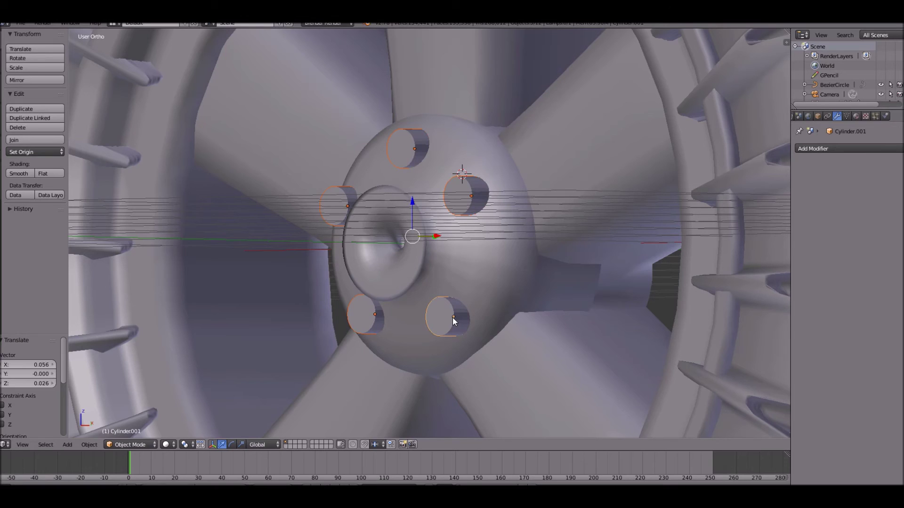
{"action": "key", "text": "ctrl+j"}
Set the hub's Boolean modifier to Union with Cylinder.001 as its object
{"action": "right_click", "coordinate": [500, 284]}
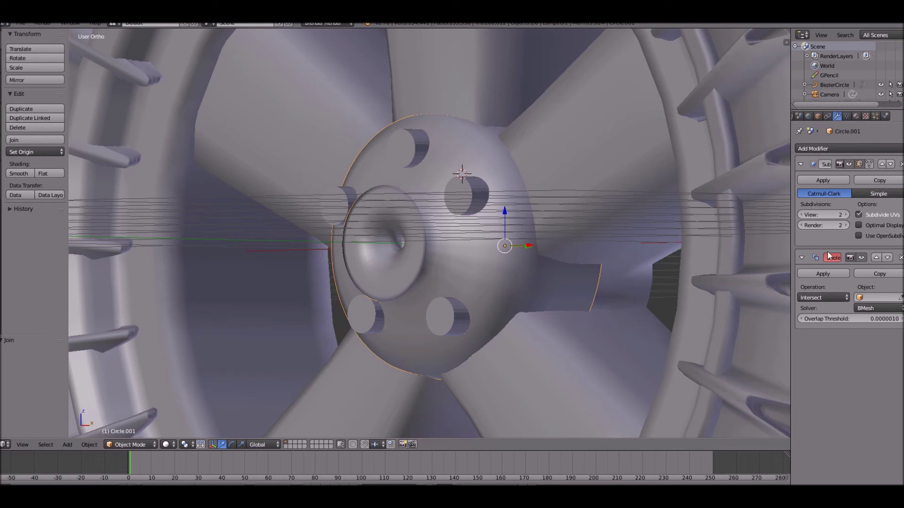
{"action": "left_click", "coordinate": [823, 298]}
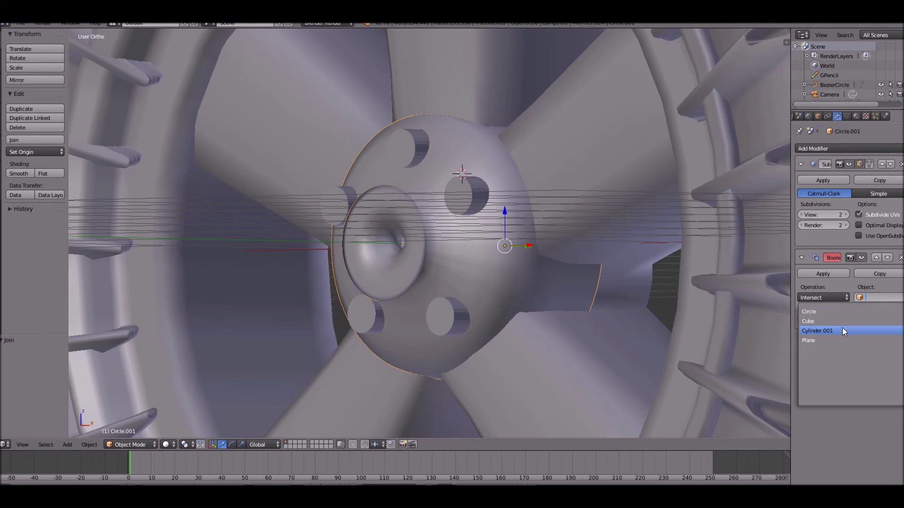
{"action": "left_click", "coordinate": [832, 332]}
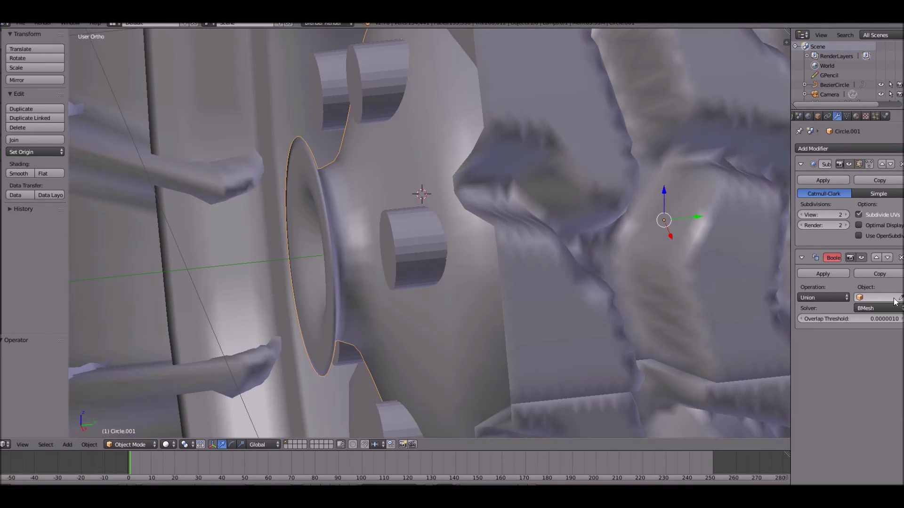
{"action": "left_click", "coordinate": [885, 301]}
{"action": "left_click", "coordinate": [868, 331]}
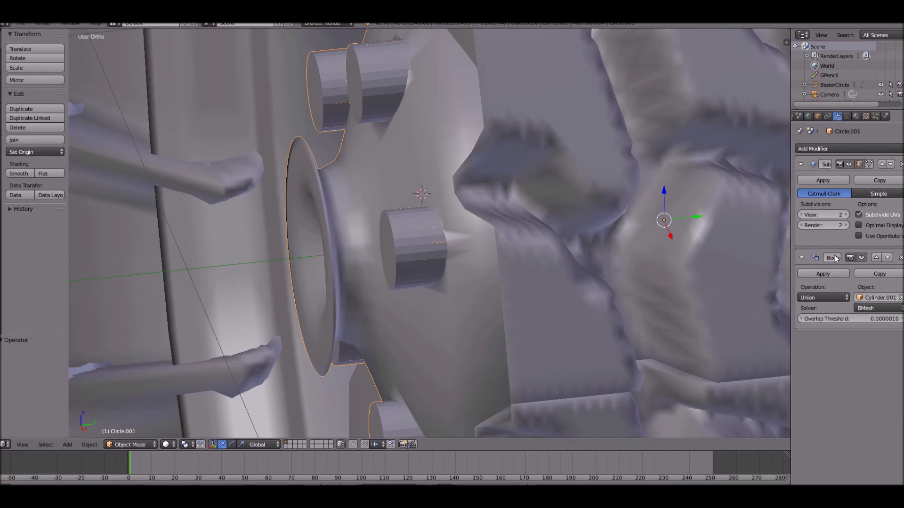
Switch the Boolean operation so the cylinders cut recesses into the hub, and apply the modifier
{"action": "left_click", "coordinate": [836, 297]}
{"action": "left_click", "coordinate": [832, 265]}
{"action": "key", "text": "z"}
{"action": "left_click", "coordinate": [818, 274]}
{"action": "key", "text": "z"}
{"action": "middle_click_drag", "start_coordinate": [320, 173], "coordinate": [445, 184]}
{"action": "scroll", "coordinate": [444, 183], "scroll_direction": "up", "scroll_amount": 2}
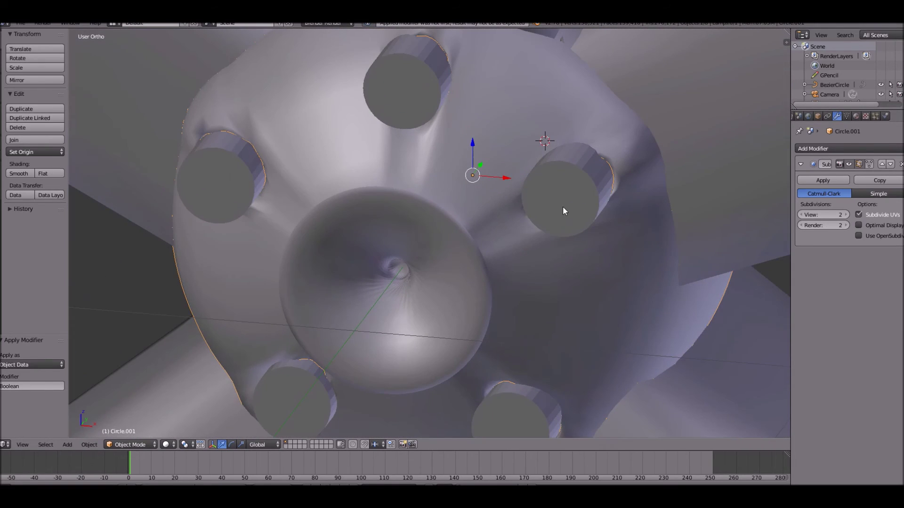
Extrude the front end faces of all five joined cylinders and move the new faces about -0.017 along Y
{"action": "right_click", "coordinate": [571, 223]}
{"action": "middle_click_drag", "start_coordinate": [571, 223], "coordinate": [512, 216]}
{"action": "key", "text": "Tab"}
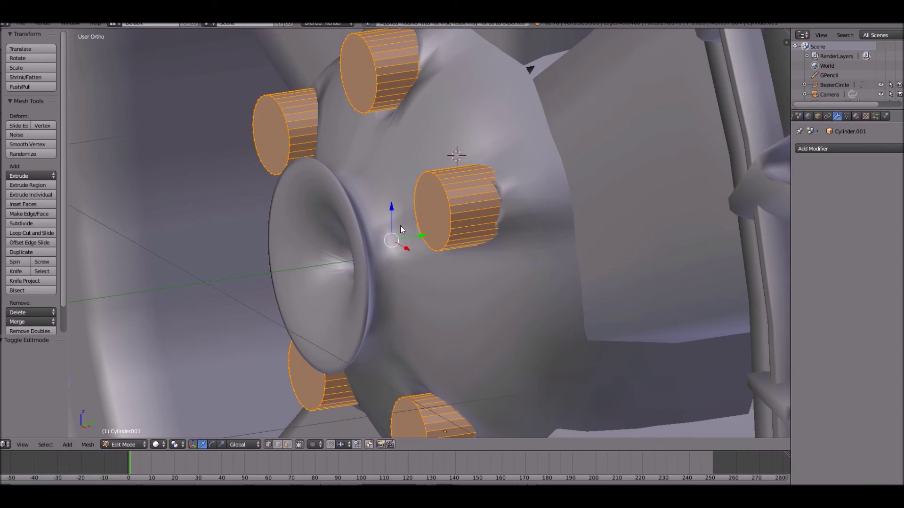
{"action": "left_click", "coordinate": [287, 445]}
{"action": "scroll", "coordinate": [327, 385], "scroll_direction": "down", "scroll_amount": 2}
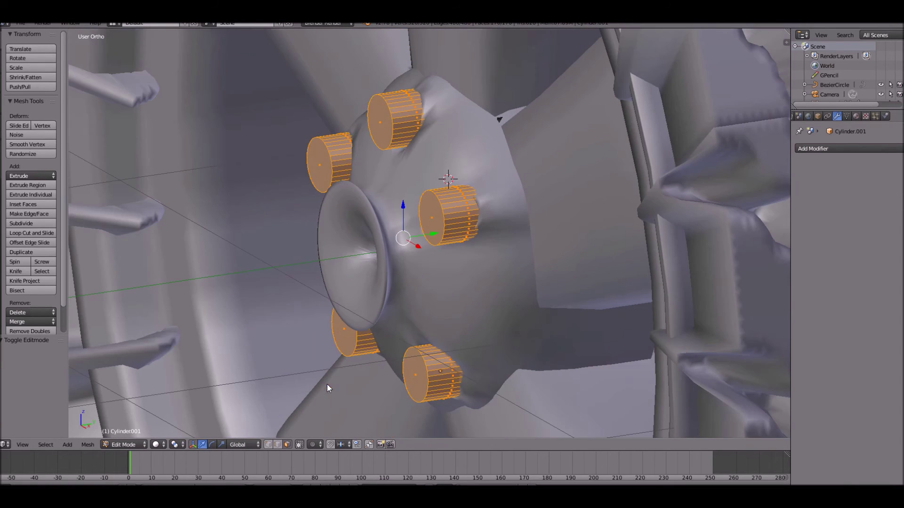
{"action": "right_click", "coordinate": [354, 340]}
{"action": "right_click", "coordinate": [416, 374], "text": "shift"}
{"action": "right_click", "coordinate": [432, 217], "text": "shift"}
{"action": "right_click", "coordinate": [380, 123], "text": "shift"}
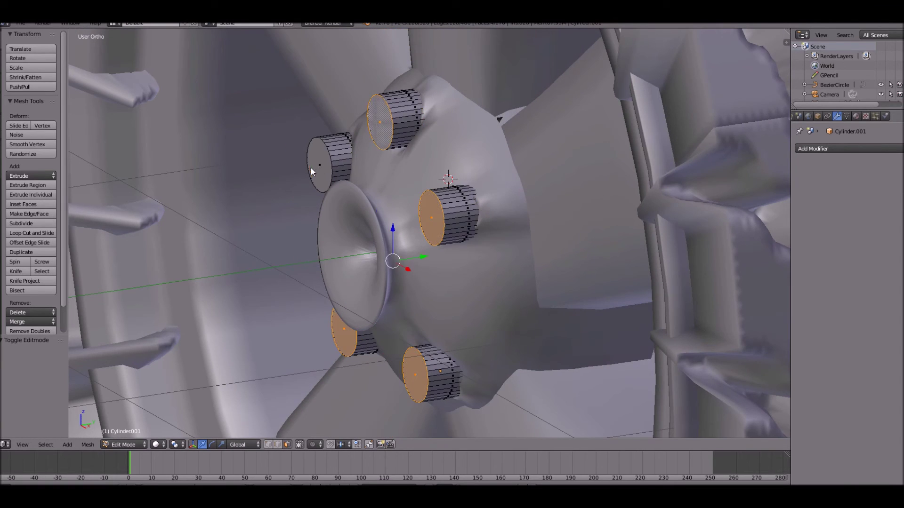
{"action": "right_click", "coordinate": [320, 164], "text": "shift"}
{"action": "scroll", "coordinate": [422, 239], "scroll_direction": "up", "scroll_amount": 3}
{"action": "key", "text": "e"}
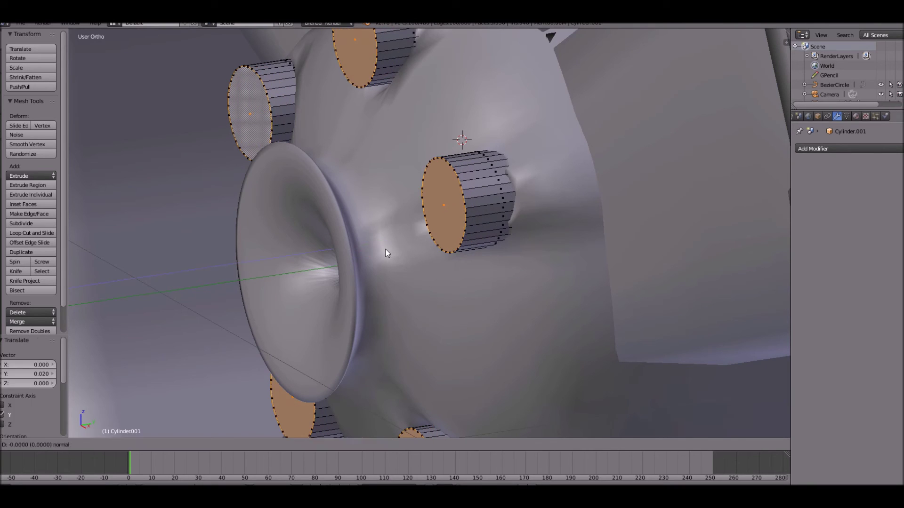
{"action": "left_click", "coordinate": [384, 249]}
{"action": "key", "text": "g"}
{"action": "key", "text": "y"}
{"action": "left_click", "coordinate": [368, 247]}
{"action": "key", "text": "alt+s"}
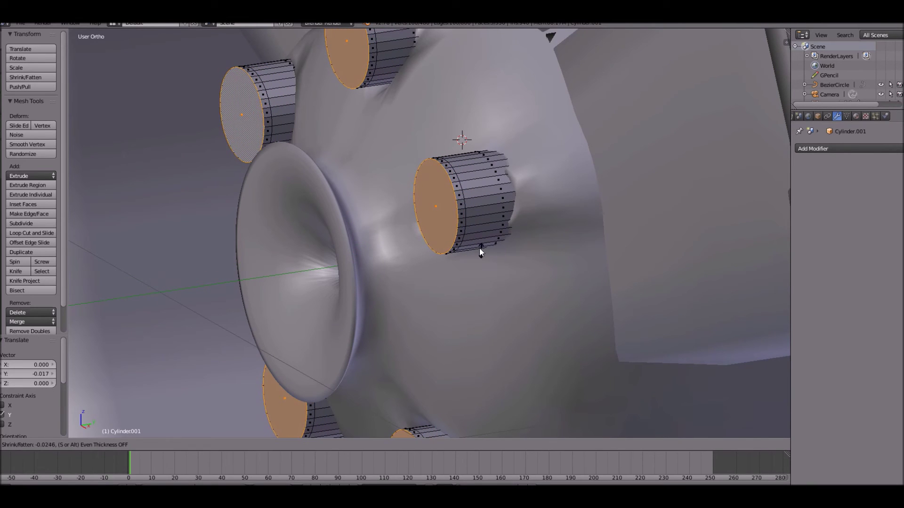
{"action": "right_click", "coordinate": [470, 244]}
Extrude the upper-right cylinder's front face and scale it down to a smaller concentric circle
{"action": "scroll", "coordinate": [465, 238], "scroll_direction": "down", "scroll_amount": 3}
{"action": "middle_click_drag", "start_coordinate": [442, 219], "coordinate": [523, 217]}
{"action": "scroll", "coordinate": [523, 217], "scroll_direction": "up", "scroll_amount": 3}
{"action": "right_click", "coordinate": [597, 194]}
{"action": "middle_click_drag", "start_coordinate": [597, 194], "coordinate": [672, 209]}
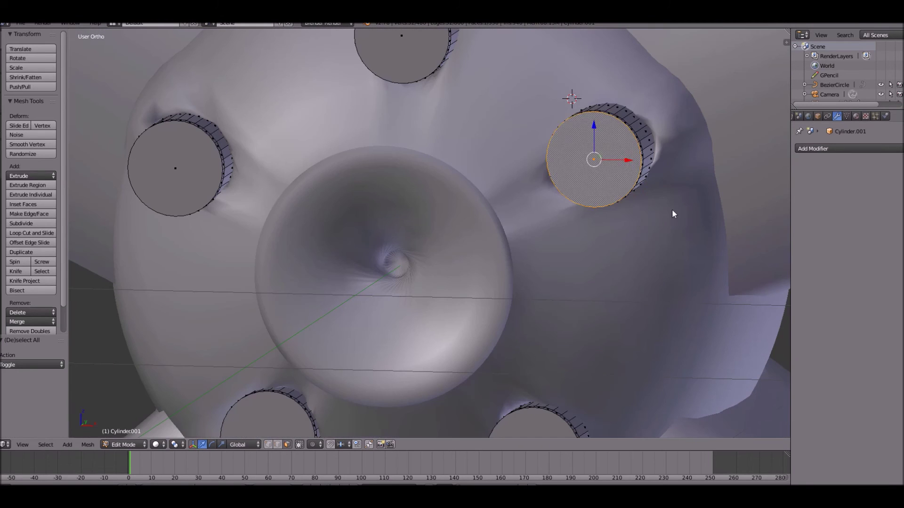
{"action": "key", "text": "s"}
{"action": "left_click", "coordinate": [620, 198]}
{"action": "key", "text": "e"}
{"action": "right_click", "coordinate": [645, 191]}
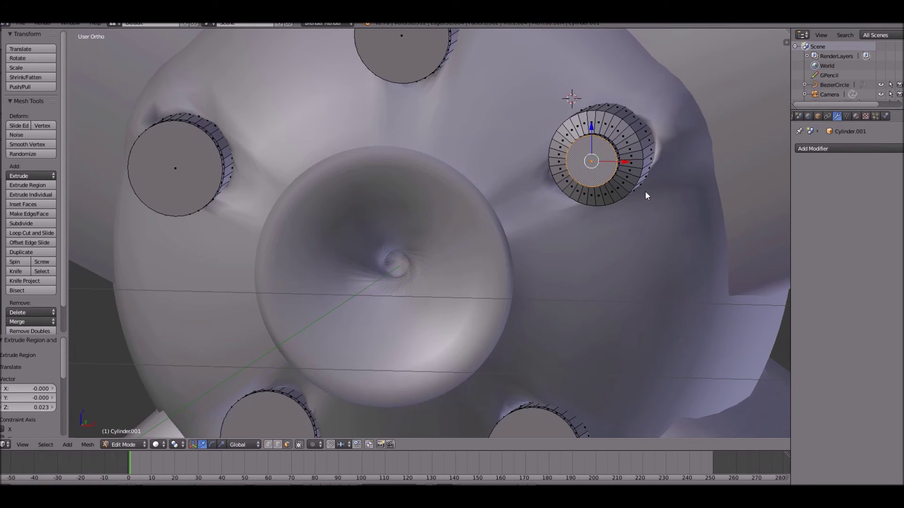
Extrude and scale the upper-right cylinder's inner face further to form a stepped bolt tip
{"action": "key", "text": "s"}
{"action": "left_click", "coordinate": [610, 168]}
{"action": "key", "text": "e"}
{"action": "left_click", "coordinate": [632, 164]}
{"action": "key", "text": "e"}
{"action": "left_click", "coordinate": [612, 181]}
{"action": "key", "text": "Tab"}
{"action": "middle_click_drag", "start_coordinate": [598, 190], "coordinate": [585, 235]}
{"action": "scroll", "coordinate": [585, 236], "scroll_direction": "down", "scroll_amount": 6}
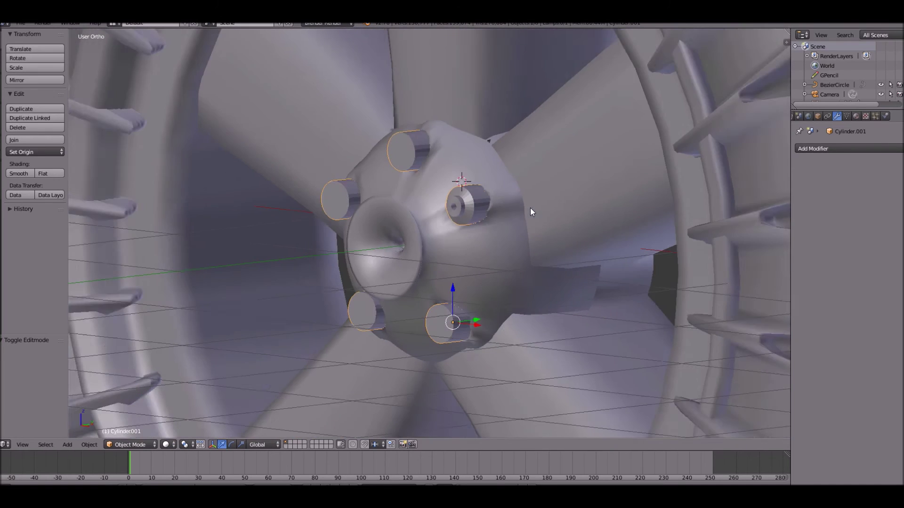
Delete the four plain cylinders from the joined mesh, keeping only the detailed bolt
{"action": "scroll", "coordinate": [522, 214], "scroll_direction": "up", "scroll_amount": 4}
{"action": "key", "text": "Tab"}
{"action": "scroll", "coordinate": [549, 141], "scroll_direction": "up", "scroll_amount": 2}
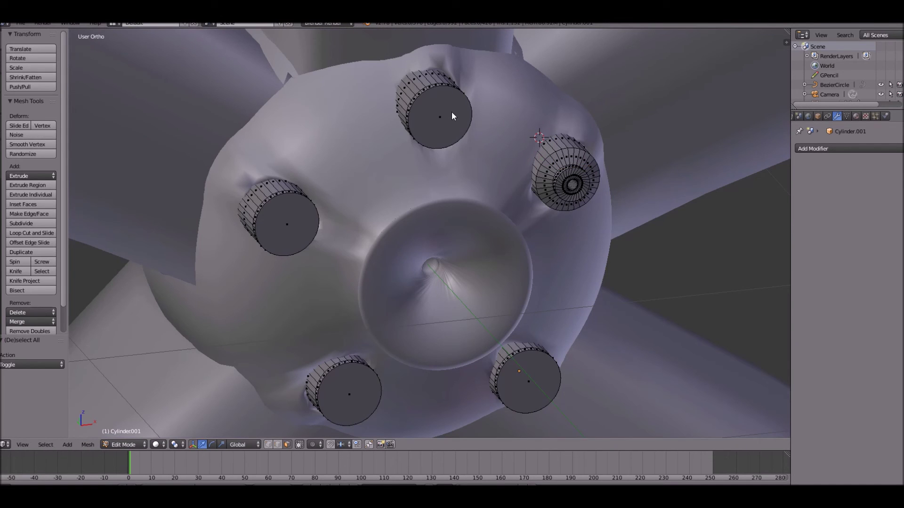
{"action": "key", "text": "l"}
{"action": "key", "text": "l"}
{"action": "key", "text": "l"}
{"action": "key", "text": "l"}
{"action": "scroll", "coordinate": [518, 329], "scroll_direction": "down", "scroll_amount": 3}
{"action": "key", "text": "x"}
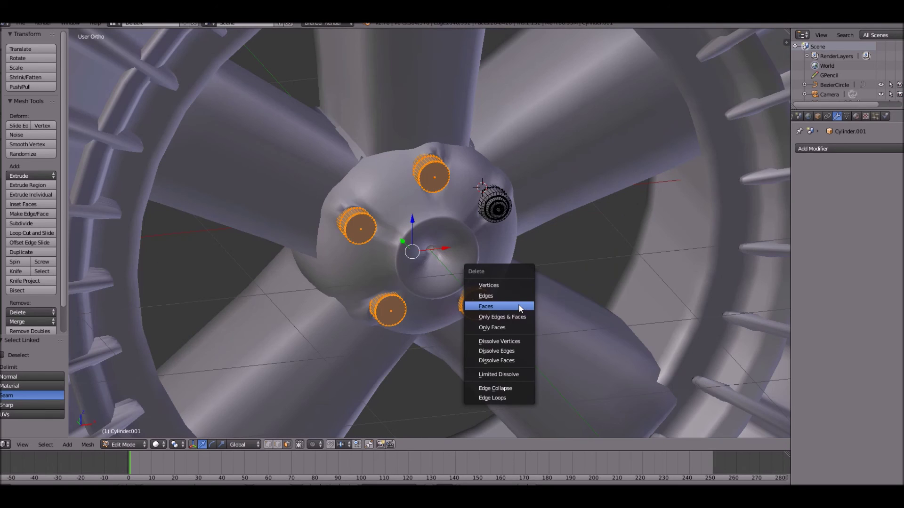
{"action": "left_click", "coordinate": [499, 295]}
Duplicate the detailed bolt in front view and move the copy over the hub's top recess
{"action": "middle_click_drag", "start_coordinate": [502, 258], "coordinate": [518, 204]}
{"action": "key", "text": "l"}
{"action": "key", "text": "KP_1"}
{"action": "key", "text": "KP_5"}
{"action": "scroll", "coordinate": [507, 194], "scroll_direction": "up", "scroll_amount": 1}
{"action": "key", "text": "KP_5"}
{"action": "key", "text": "shift+d"}
{"action": "right_click", "coordinate": [525, 175]}
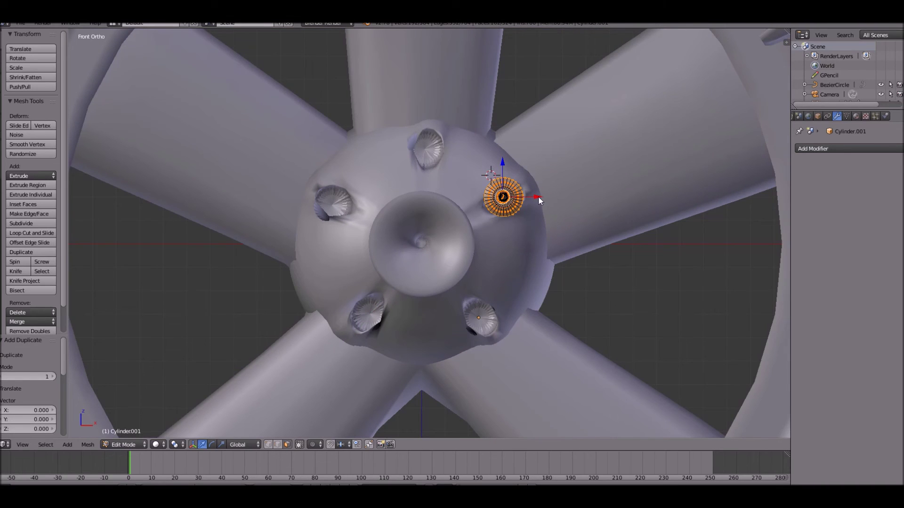
{"action": "key", "text": "g"}
{"action": "left_click", "coordinate": [460, 151]}
Duplicate the bolt onto the hub's upper-left recess and again onto the lower-left recess
{"action": "key", "text": "shift+d"}
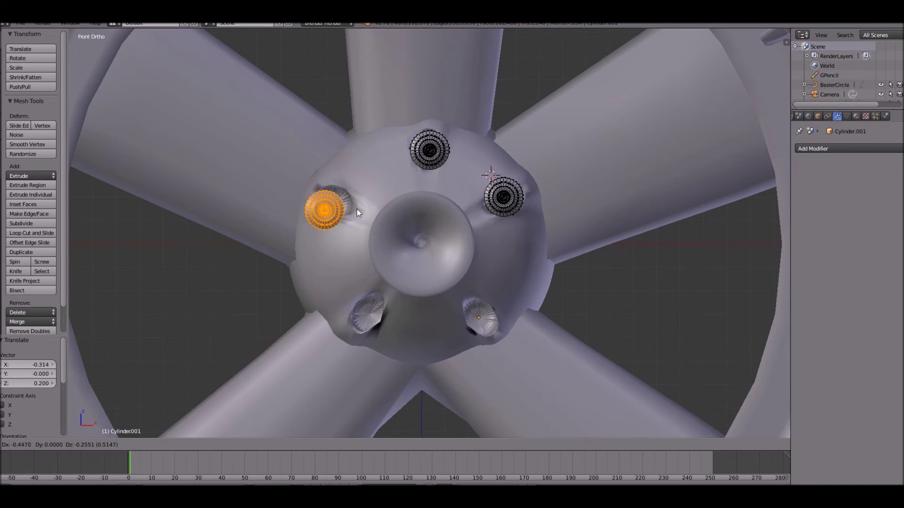
{"action": "left_click", "coordinate": [363, 202]}
{"action": "key", "text": "shift+d"}
{"action": "left_click", "coordinate": [399, 309]}
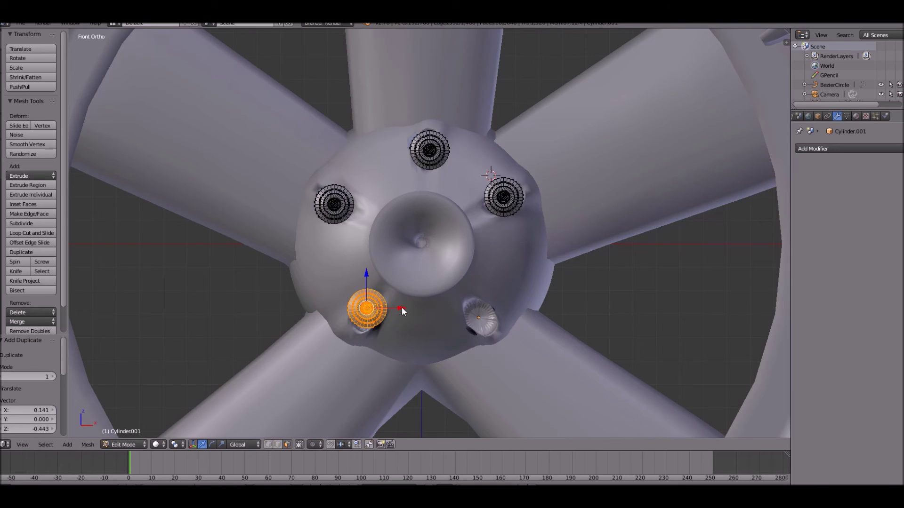
Duplicate the detailed bolt onto the hub's lower-right recess and return to Object Mode
{"action": "key", "text": "shift+d"}
{"action": "left_click", "coordinate": [513, 315]}
{"action": "key", "text": "Tab"}
{"action": "scroll", "coordinate": [517, 303], "scroll_direction": "down", "scroll_amount": 7}
{"action": "middle_click_drag", "start_coordinate": [477, 307], "coordinate": [504, 290]}
{"action": "key", "text": "a"}
{"action": "scroll", "coordinate": [480, 254], "scroll_direction": "up", "scroll_amount": 5}
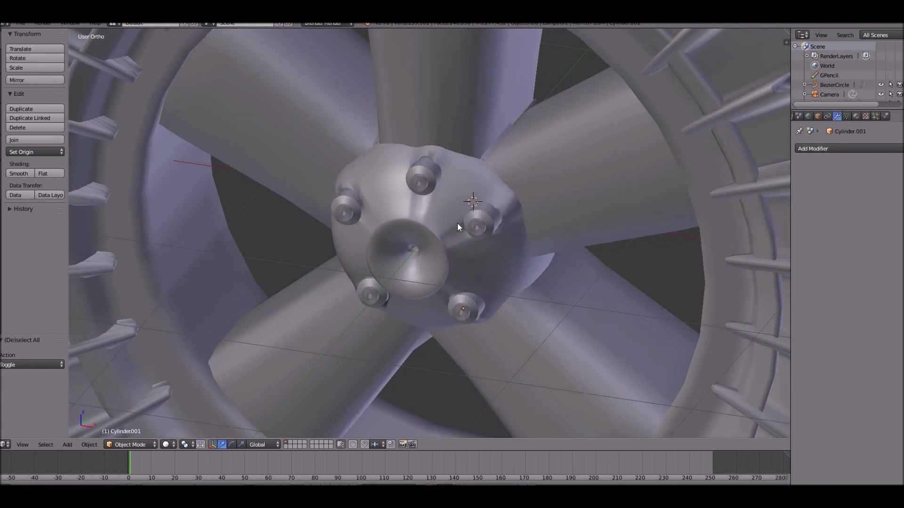
Join the five bolts into the hub object so they share its Subdivision Surface modifier
{"action": "right_click", "coordinate": [461, 221]}
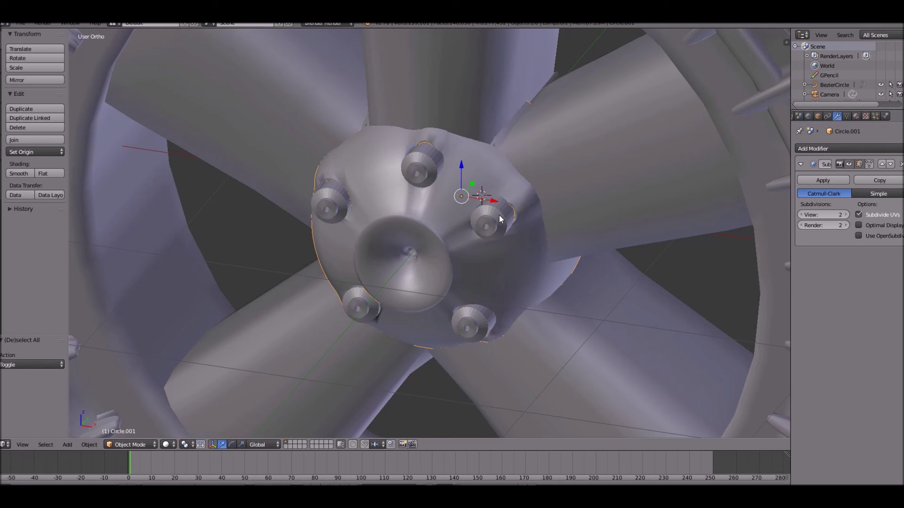
{"action": "right_click", "coordinate": [499, 216], "text": "shift"}
{"action": "right_click", "coordinate": [503, 185], "text": "shift"}
{"action": "key", "text": "ctrl+j"}
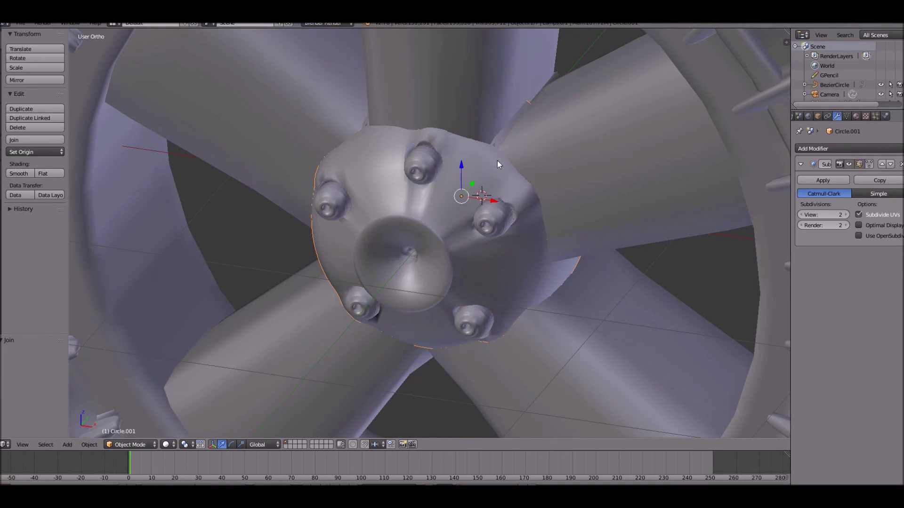
Try to crease all edges of the joined hub and bolt mesh
{"action": "scroll", "coordinate": [497, 160], "scroll_direction": "up", "scroll_amount": 3}
{"action": "key", "text": "Tab"}
{"action": "key", "text": "a"}
{"action": "key", "text": "a"}
{"action": "key", "text": "ctrl+e"}
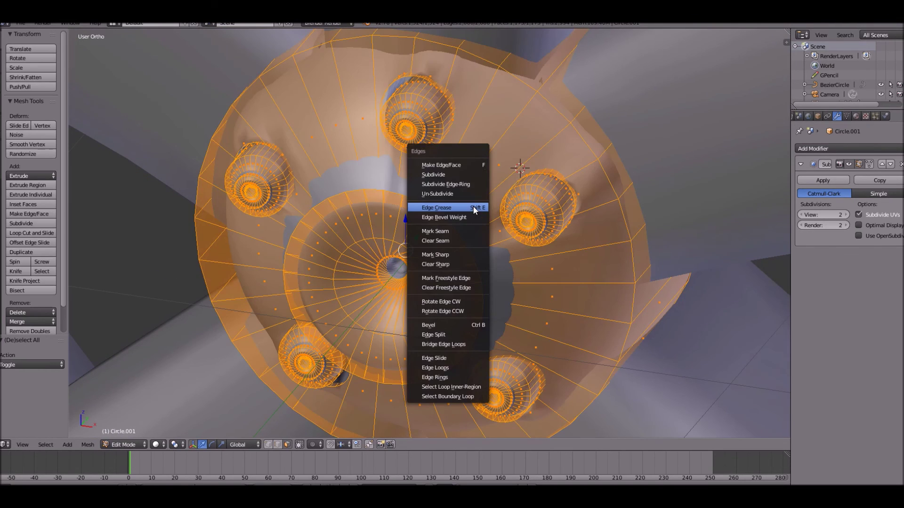
{"action": "left_click", "coordinate": [473, 206]}
{"action": "right_click", "coordinate": [507, 205]}
{"action": "key", "text": "Tab"}
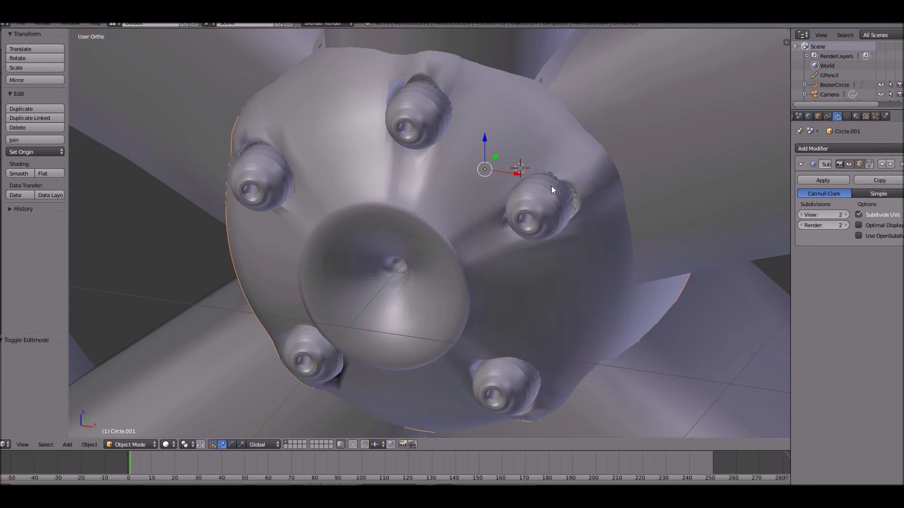
Add an Edge Split modifier to the hub and set its shading to smooth
{"action": "left_click", "coordinate": [821, 148]}
{"action": "left_click", "coordinate": [725, 224]}
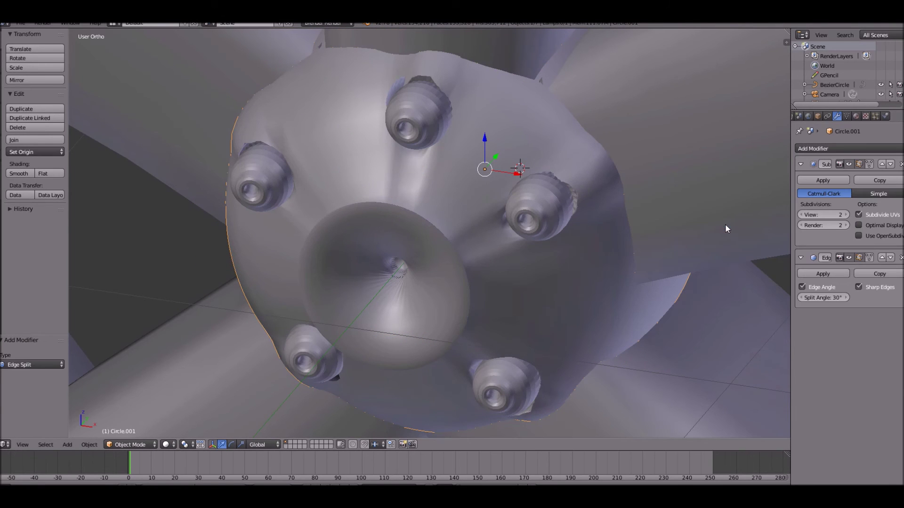
{"action": "key", "text": "Tab"}
{"action": "right_click", "coordinate": [590, 221]}
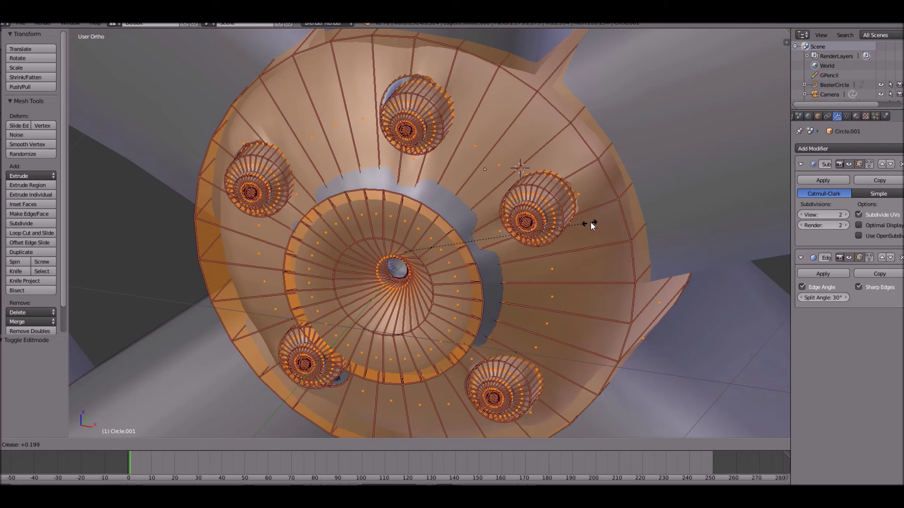
{"action": "key", "text": "Tab"}
{"action": "scroll", "coordinate": [588, 220], "scroll_direction": "down", "scroll_amount": 3}
{"action": "left_click", "coordinate": [18, 174]}
Try the Edge Split modifier above Subdivision Surface in the hub's stack, and restore the original modifier order
{"action": "middle_click_drag", "start_coordinate": [401, 221], "coordinate": [632, 119]}
{"action": "scroll", "coordinate": [704, 238], "scroll_direction": "down", "scroll_amount": 3}
{"action": "scroll", "coordinate": [703, 239], "scroll_direction": "up", "scroll_amount": 5}
{"action": "middle_click_drag", "start_coordinate": [703, 239], "coordinate": [636, 238]}
{"action": "left_click", "coordinate": [882, 257]}
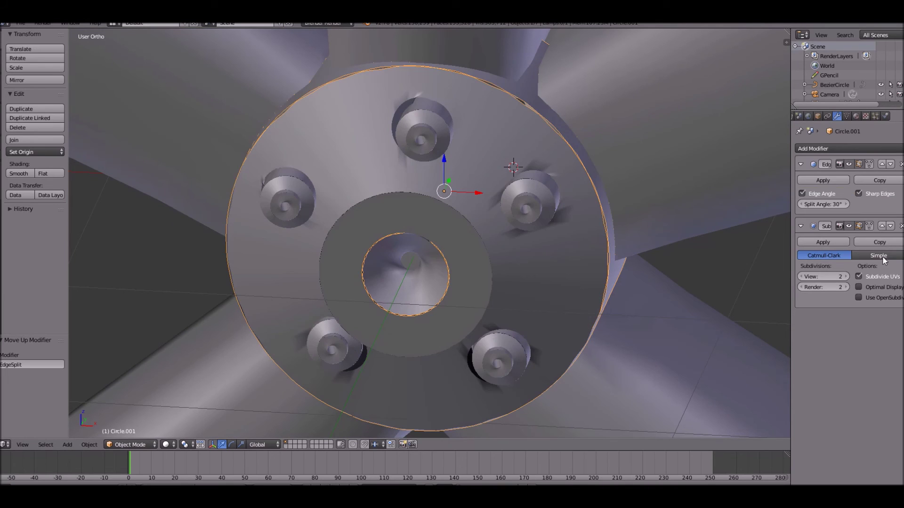
{"action": "left_click", "coordinate": [890, 165]}
{"action": "scroll", "coordinate": [434, 230], "scroll_direction": "down", "scroll_amount": 5}
{"action": "mouse_move", "coordinate": [444, 236]}
{"action": "middle_mouse_down"}
{"action": "mouse_move", "coordinate": [372, 245]}
{"action": "mouse_move", "coordinate": [440, 227]}
{"action": "middle_mouse_up"}
{"action": "scroll", "coordinate": [440, 227], "scroll_direction": "up", "scroll_amount": 6}
Select only the five bolts' linked geometry within the hub mesh and crease their edges
{"action": "key", "text": "Tab"}
{"action": "key", "text": "a"}
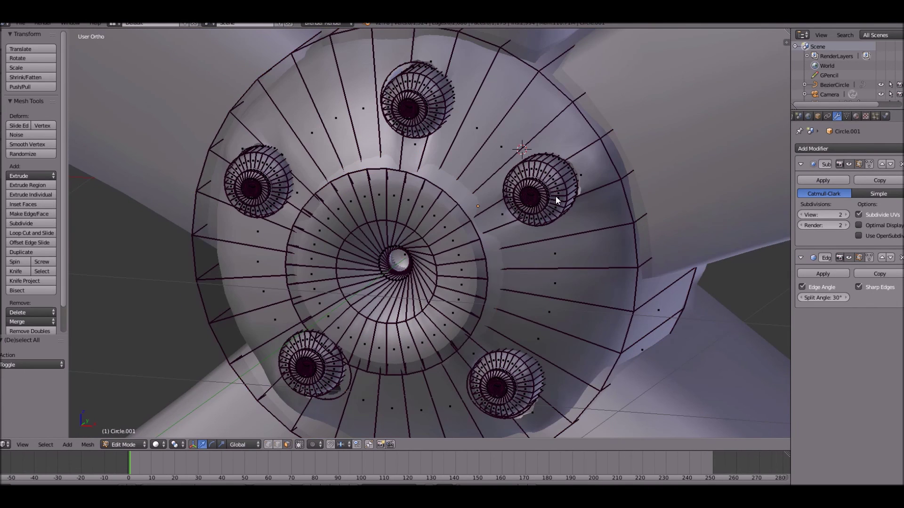
{"action": "key", "text": "l"}
{"action": "key", "text": "l"}
{"action": "key", "text": "l"}
{"action": "key", "text": "l"}
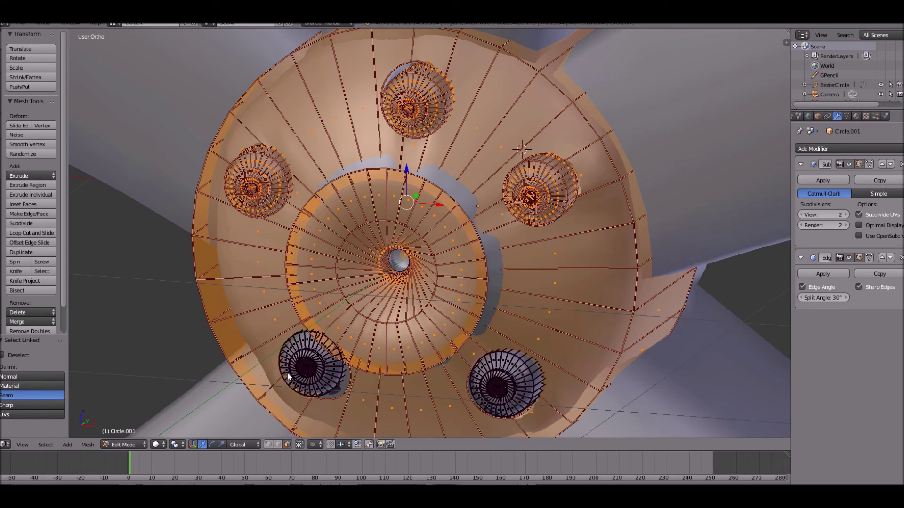
{"action": "key", "text": "l"}
{"action": "key", "text": "l"}
{"action": "key", "text": "shift+l"}
{"action": "key", "text": "ctrl+e"}
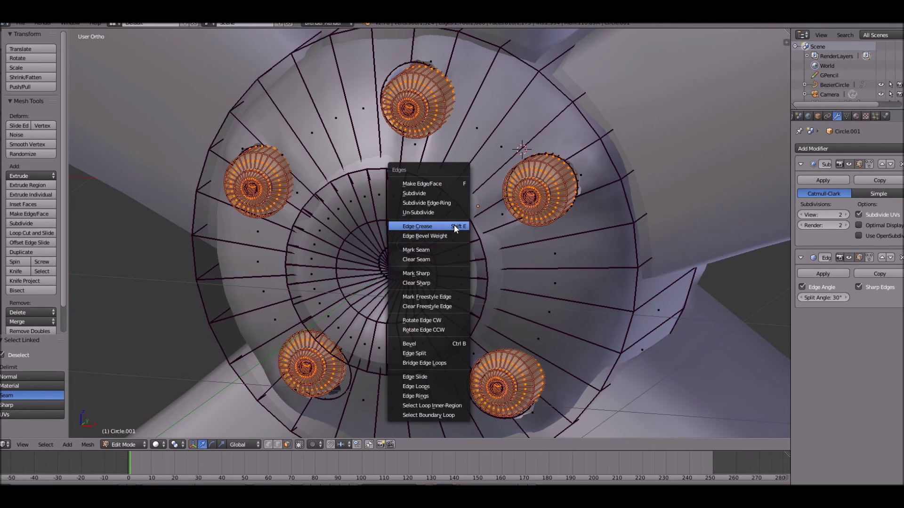
{"action": "left_click", "coordinate": [454, 226]}
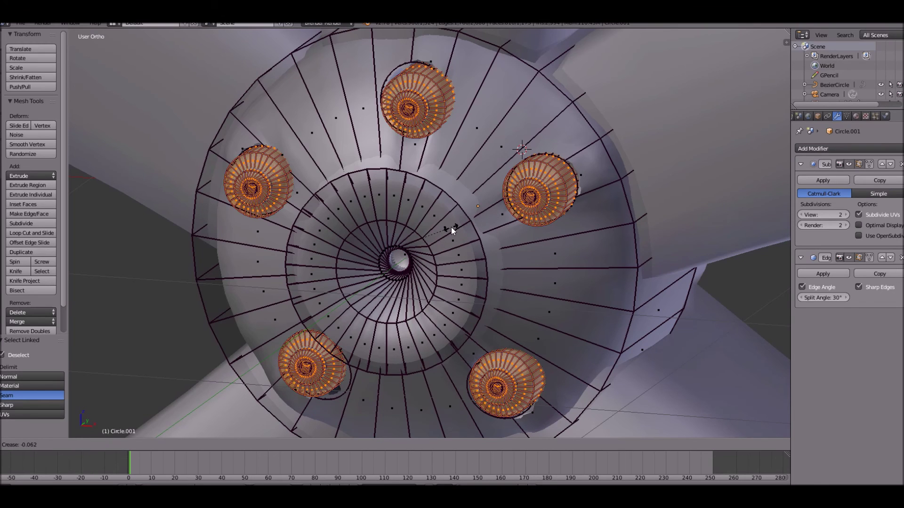
{"action": "left_click", "coordinate": [480, 228]}
{"action": "key", "text": "Tab"}
{"action": "scroll", "coordinate": [480, 227], "scroll_direction": "down", "scroll_amount": 6}
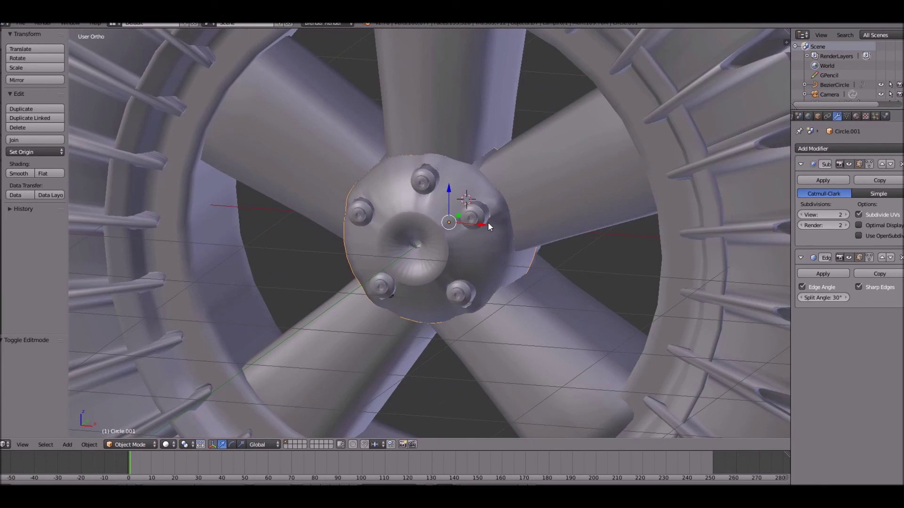
Add a Mirror modifier to the hub, with the Z axis enabled and the X axis disabled
{"action": "key", "text": "a"}
{"action": "middle_click_drag", "start_coordinate": [479, 228], "coordinate": [400, 245]}
{"action": "right_click", "coordinate": [431, 239]}
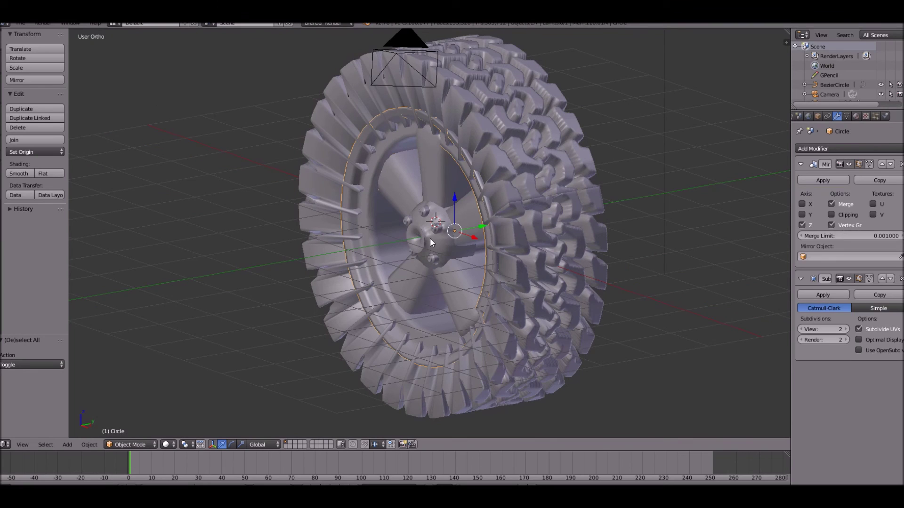
{"action": "right_click", "coordinate": [430, 238]}
{"action": "left_click", "coordinate": [844, 148]}
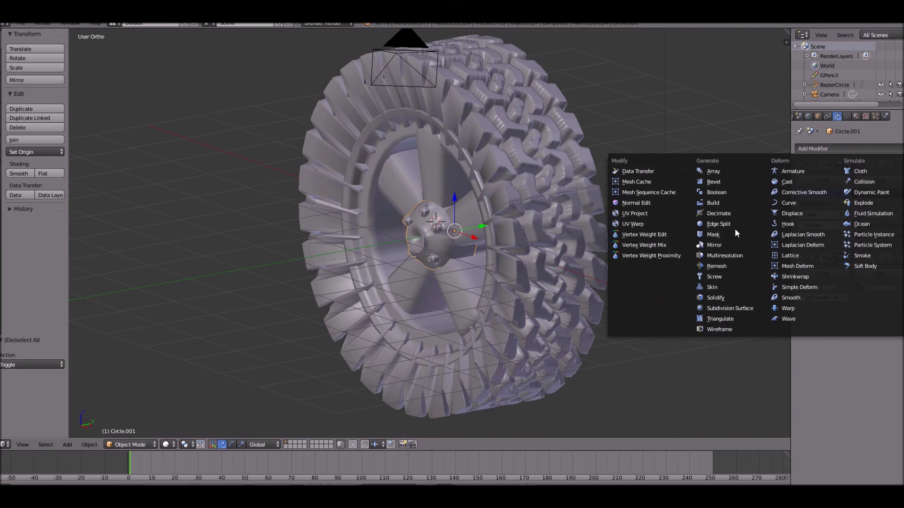
{"action": "left_click", "coordinate": [716, 246]}
{"action": "key", "text": "z"}
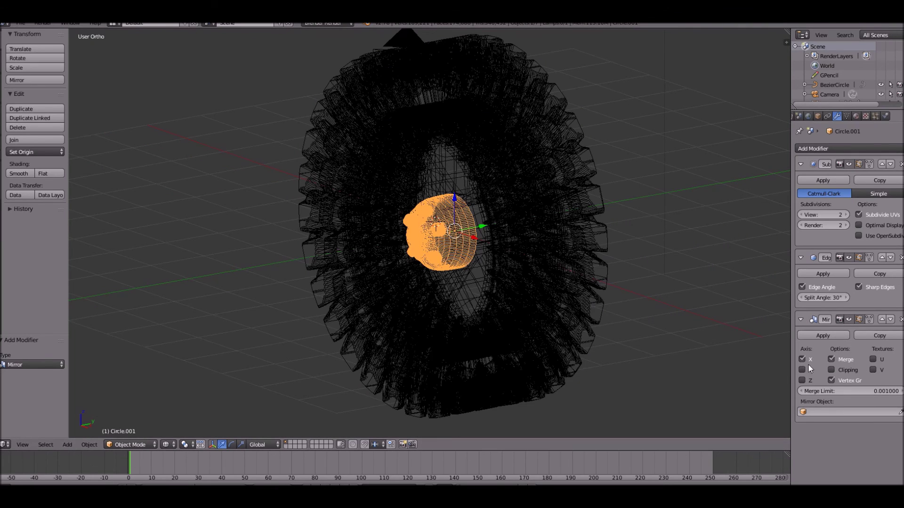
{"action": "key", "text": "a"}
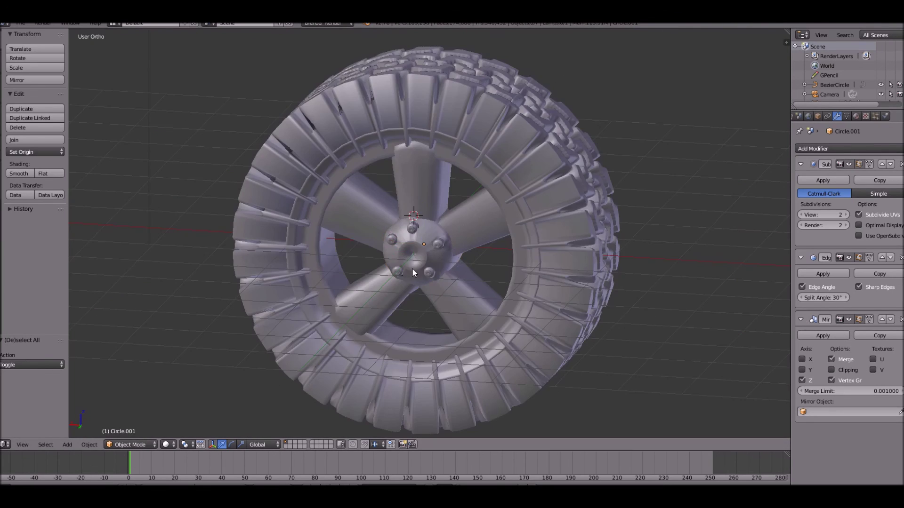
{"action": "scroll", "coordinate": [432, 269], "scroll_direction": "down", "scroll_amount": 5}
{"action": "middle_click_drag", "start_coordinate": [433, 268], "coordinate": [557, 239]}
{"action": "scroll", "coordinate": [557, 239], "scroll_direction": "up", "scroll_amount": 2}
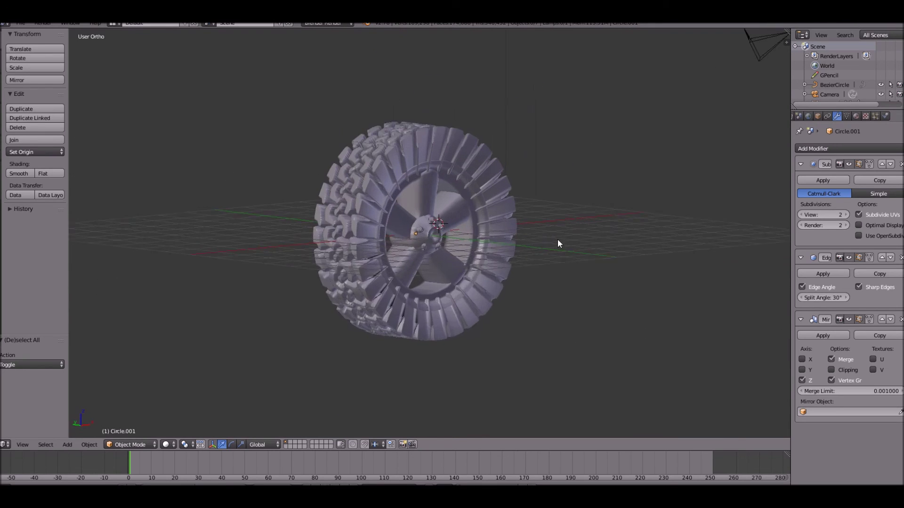
Scale up the mirrored hub so it covers more of the spokes' inner ends
{"action": "scroll", "coordinate": [409, 257], "scroll_direction": "up", "scroll_amount": 5}
{"action": "right_click", "coordinate": [397, 246]}
{"action": "scroll", "coordinate": [397, 246], "scroll_direction": "down", "scroll_amount": 2}
{"action": "middle_click_drag", "start_coordinate": [398, 246], "coordinate": [306, 248]}
{"action": "key", "text": "s"}
{"action": "left_click", "coordinate": [484, 222]}
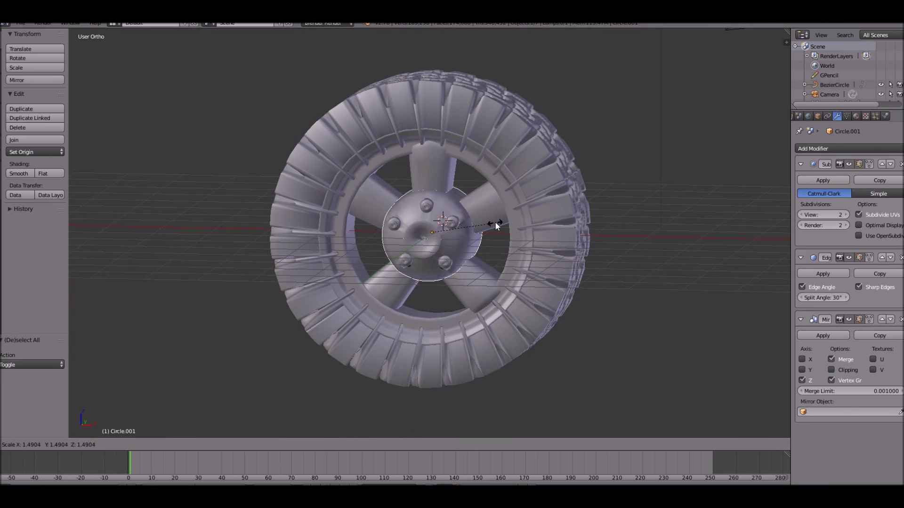
{"action": "scroll", "coordinate": [493, 228], "scroll_direction": "down", "scroll_amount": 6}
{"action": "middle_click_drag", "start_coordinate": [523, 232], "coordinate": [424, 228]}
{"action": "scroll", "coordinate": [415, 226], "scroll_direction": "up", "scroll_amount": 5}
{"action": "key", "text": "z"}
{"action": "key", "text": "b"}
{"action": "left_click_drag", "start_coordinate": [350, 184], "coordinate": [498, 276]}
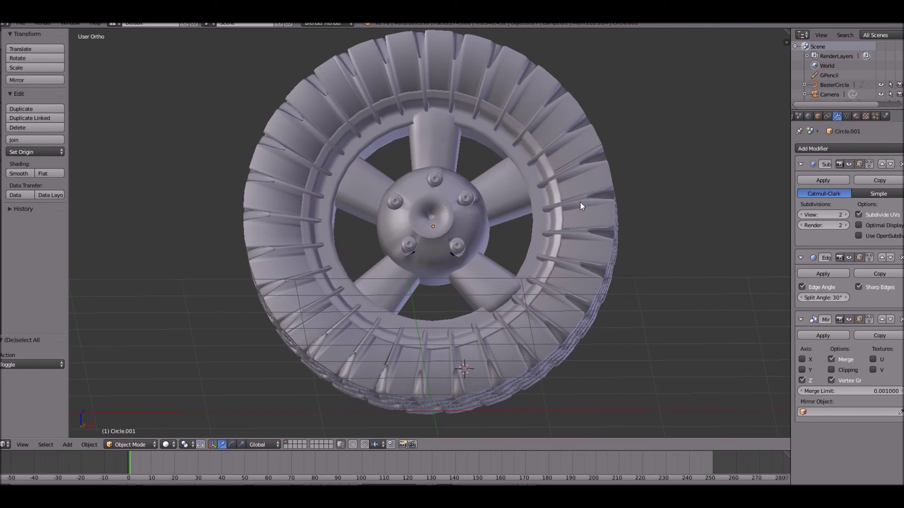
With the tire hidden, apply the rim's Subdivision Surface and Mirror modifiers and hide the rim
{"action": "right_click", "coordinate": [611, 183]}
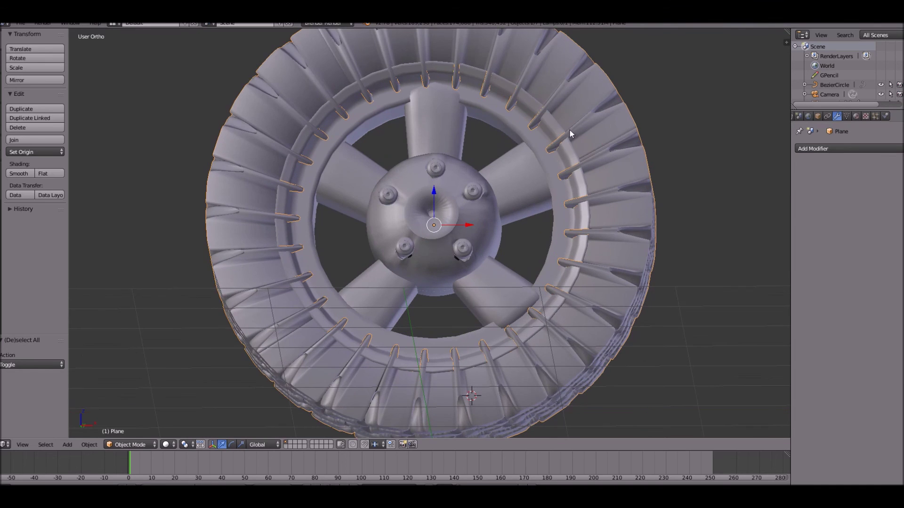
{"action": "key", "text": "h"}
{"action": "right_click", "coordinate": [570, 152]}
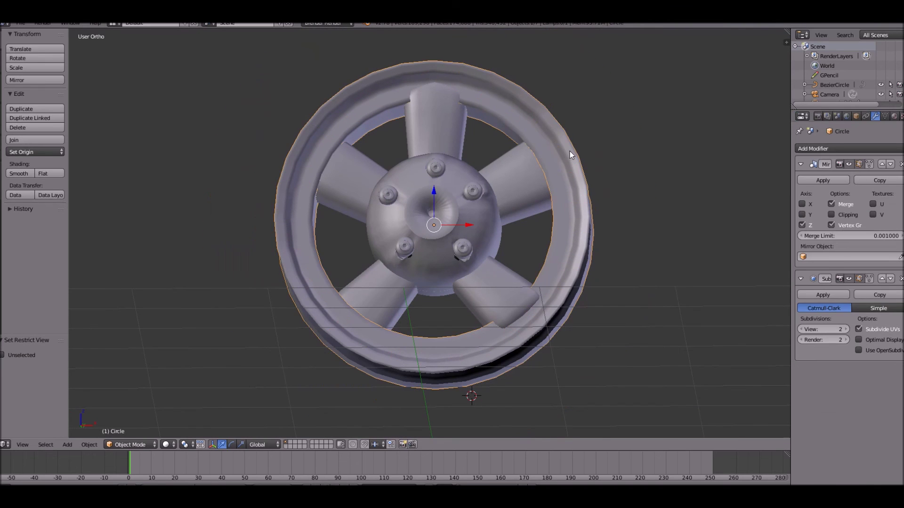
{"action": "left_click", "coordinate": [821, 295]}
{"action": "left_click", "coordinate": [821, 182]}
{"action": "key", "text": "h"}
Delete the leftover Bezier circle around the spokes
{"action": "scroll", "coordinate": [538, 170], "scroll_direction": "up", "scroll_amount": 2}
{"action": "right_click", "coordinate": [538, 166]}
{"action": "right_click", "coordinate": [640, 202]}
{"action": "key", "text": "x"}
{"action": "left_click", "coordinate": [641, 203]}
Apply the spokes' modifier and hide the spokes
{"action": "right_click", "coordinate": [623, 177]}
{"action": "left_click", "coordinate": [821, 180]}
{"action": "key", "text": "h"}
Apply the hub's Subdivision Surface, Edge Split and Mirror modifiers, and unhide all wheel parts
{"action": "right_click", "coordinate": [520, 180]}
{"action": "left_click", "coordinate": [811, 177]}
{"action": "left_click", "coordinate": [812, 178]}
{"action": "left_click", "coordinate": [821, 179]}
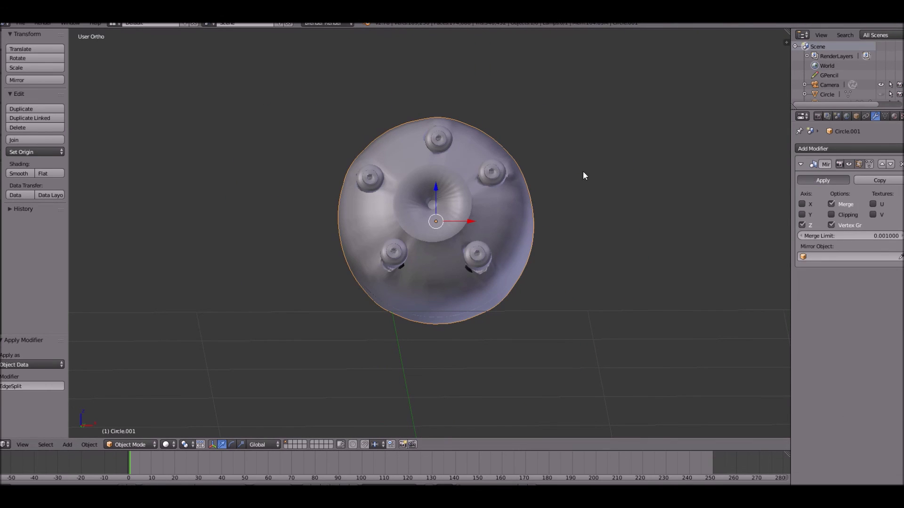
{"action": "key", "text": "h"}
{"action": "scroll", "coordinate": [504, 176], "scroll_direction": "down", "scroll_amount": 5}
{"action": "key", "text": "alt+h"}
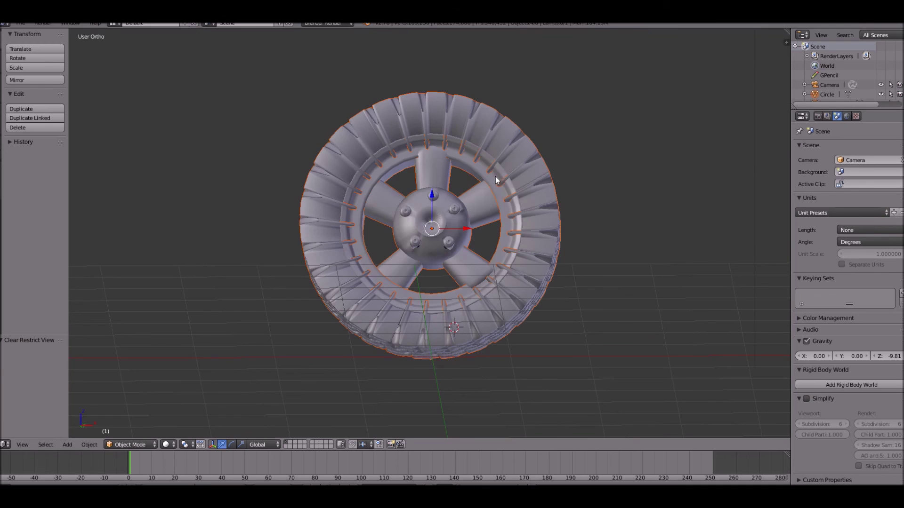
Select all the wheel parts in wireframe with the tire active and join them into one object
{"action": "key", "text": "a"}
{"action": "middle_click_drag", "start_coordinate": [480, 194], "coordinate": [461, 209]}
{"action": "key", "text": "z"}
{"action": "scroll", "coordinate": [461, 209], "scroll_direction": "up", "scroll_amount": 4}
{"action": "key", "text": "b"}
{"action": "left_click_drag", "start_coordinate": [197, 77], "coordinate": [522, 220]}
{"action": "key", "text": "z"}
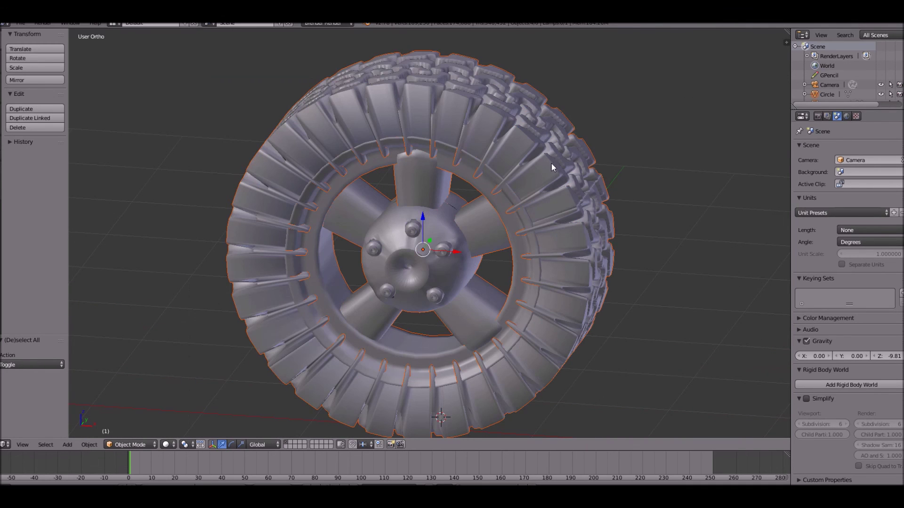
{"action": "right_click", "coordinate": [558, 140], "text": "shift"}
{"action": "key", "text": "ctrl+j"}
Set the joined wheel's origin to its geometry
{"action": "scroll", "coordinate": [216, 170], "scroll_direction": "down", "scroll_amount": 4}
{"action": "scroll", "coordinate": [12, 152], "scroll_direction": "down", "scroll_amount": 3, "text": "ctrl"}
{"action": "left_click", "coordinate": [1, 47]}
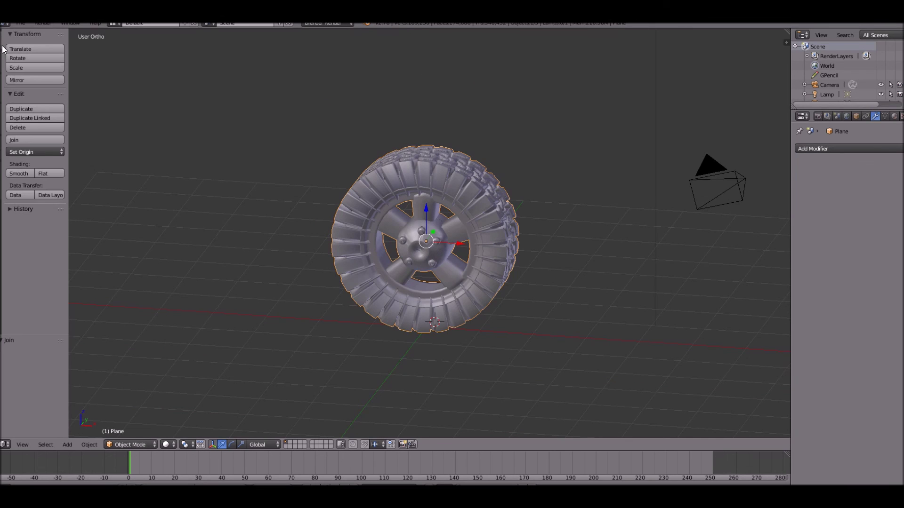
{"action": "left_click", "coordinate": [42, 152]}
{"action": "left_click", "coordinate": [28, 175]}
{"action": "key", "text": "KP_Decimal"}
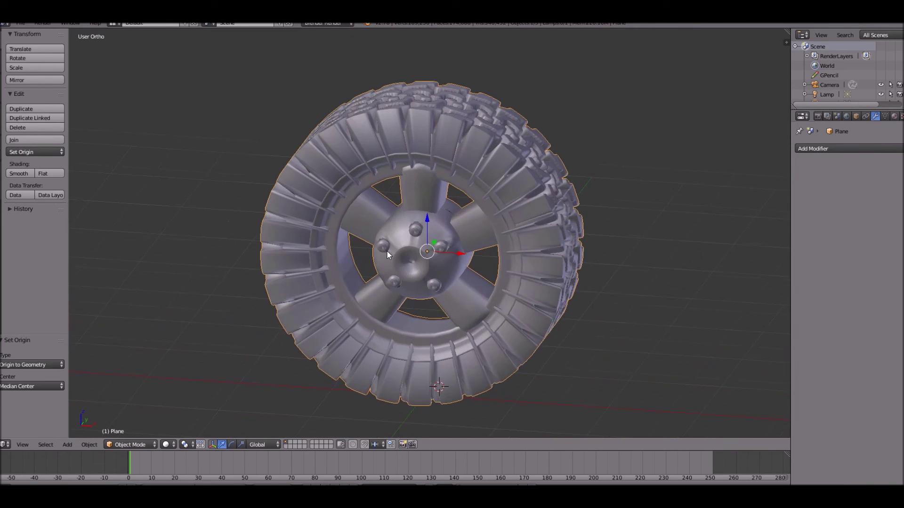
Add a single-bone armature in front view, and roughly scale and place it over the wheel's hub
{"action": "scroll", "coordinate": [467, 212], "scroll_direction": "down", "scroll_amount": 3}
{"action": "key", "text": "KP_1"}
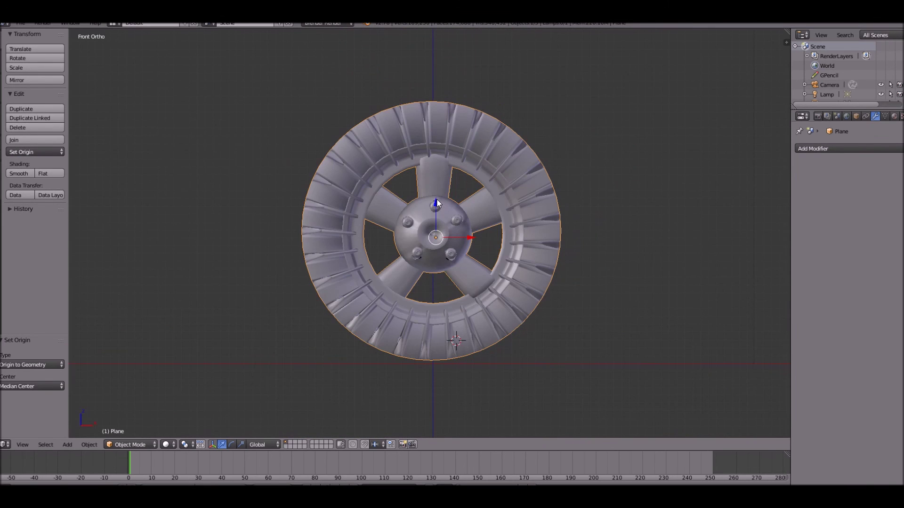
{"action": "key", "text": "shift+a"}
{"action": "mouse_move", "coordinate": [417, 253]}
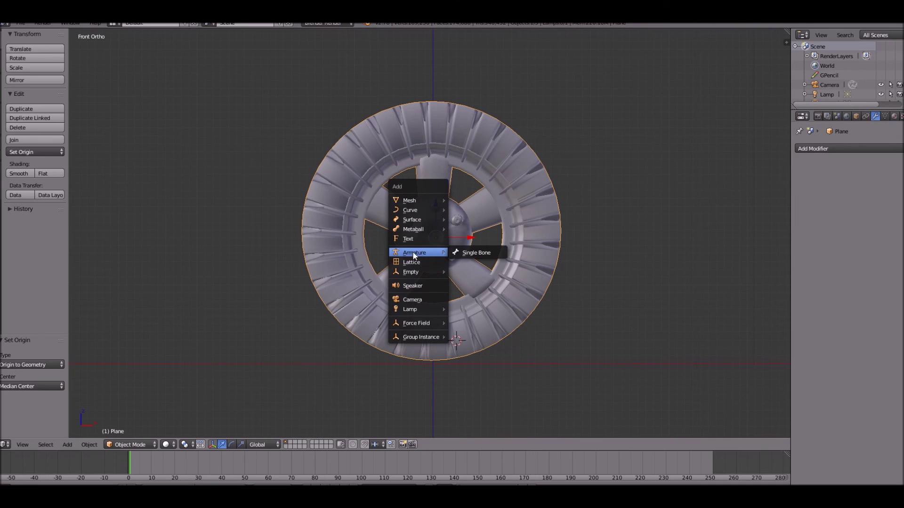
{"action": "left_click", "coordinate": [471, 251]}
{"action": "scroll", "coordinate": [526, 238], "scroll_direction": "up", "scroll_amount": 3}
{"action": "key", "text": "z"}
{"action": "key", "text": "s"}
{"action": "left_click", "coordinate": [559, 355]}
{"action": "key", "text": "g"}
{"action": "left_click", "coordinate": [473, 104]}
{"action": "key", "text": "s"}
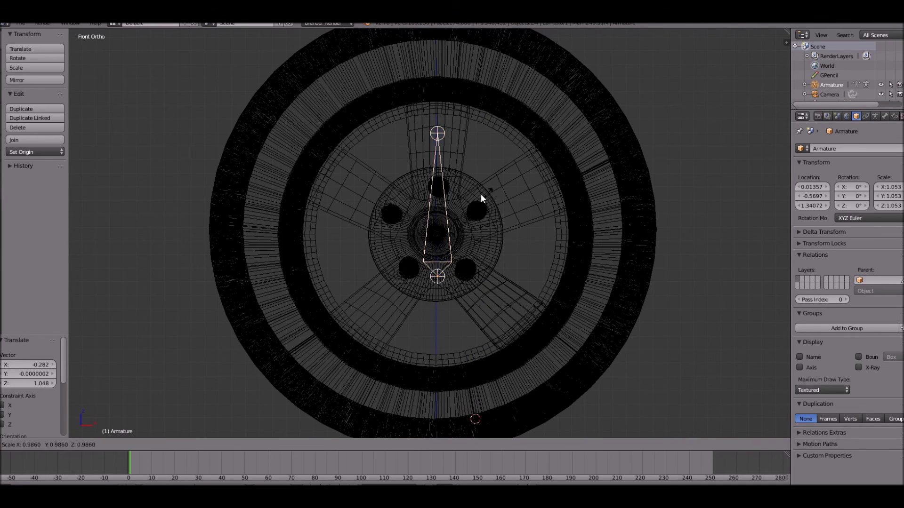
{"action": "left_click", "coordinate": [479, 205]}
Move the armature along Y to about -0.26, reposition it over the hub and scale it to about 0.82
{"action": "key", "text": "ctrl+KP_3"}
{"action": "middle_click_drag", "start_coordinate": [556, 283], "coordinate": [528, 277]}
{"action": "key", "text": "z"}
{"action": "left_click_drag", "start_coordinate": [528, 278], "coordinate": [489, 276]}
{"action": "key", "text": "KP_1"}
{"action": "key", "text": "z"}
{"action": "key", "text": "g"}
{"action": "left_click", "coordinate": [498, 251]}
{"action": "key", "text": "s"}
{"action": "left_click", "coordinate": [495, 249]}
{"action": "key", "text": "g"}
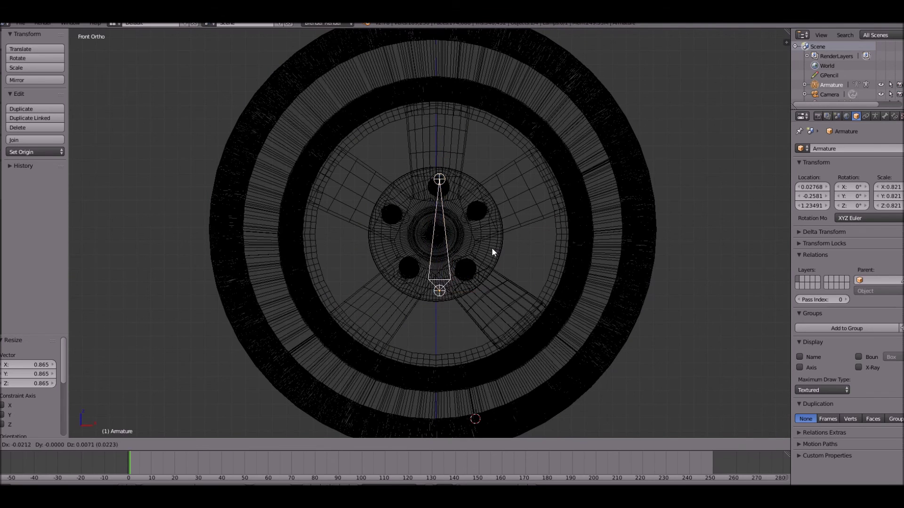
{"action": "left_click", "coordinate": [492, 252]}
Move the armature up to about Z 1.67 so the bone's base sits at the hub's center
{"action": "scroll", "coordinate": [494, 253], "scroll_direction": "down", "scroll_amount": 4}
{"action": "scroll", "coordinate": [397, 205], "scroll_direction": "up", "scroll_amount": 5}
{"action": "key", "text": "g"}
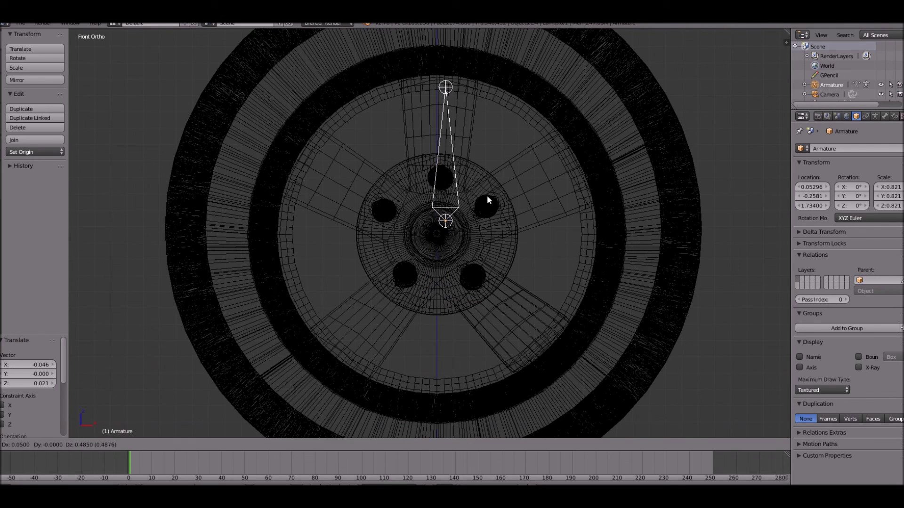
{"action": "left_click", "coordinate": [481, 197]}
{"action": "key", "text": "g"}
{"action": "left_click", "coordinate": [482, 198]}
{"action": "scroll", "coordinate": [544, 245], "scroll_direction": "down", "scroll_amount": 3}
{"action": "scroll", "coordinate": [459, 132], "scroll_direction": "down", "scroll_amount": 5}
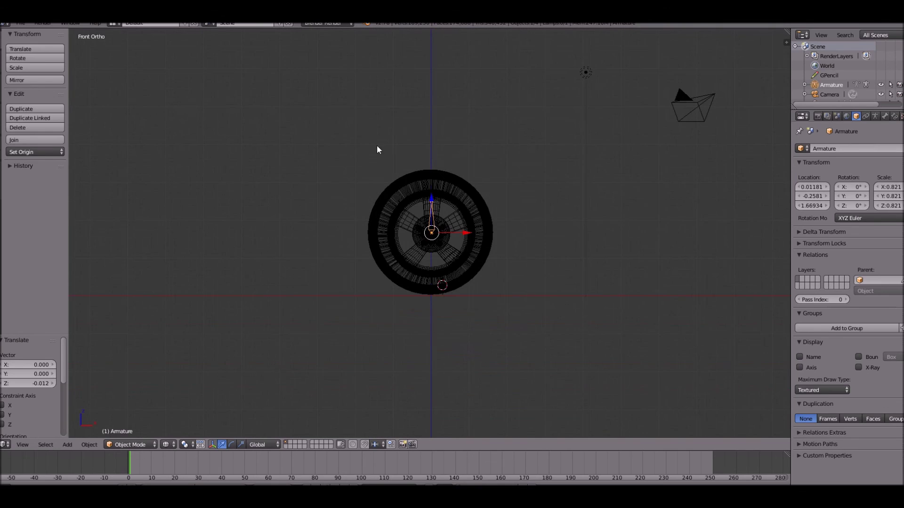
Parent the joined wheel to the armature using the Object option
{"action": "middle_click_drag", "start_coordinate": [428, 218], "coordinate": [289, 228], "text": "shift"}
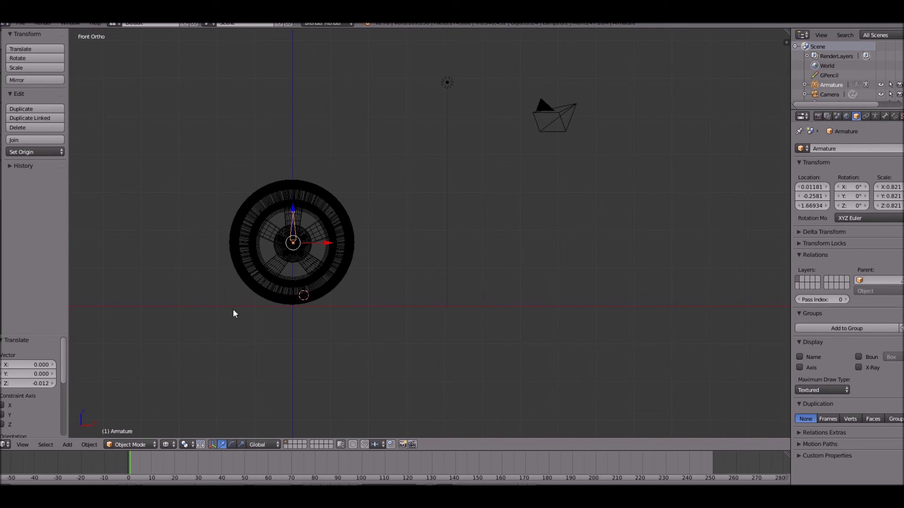
{"action": "scroll", "coordinate": [314, 178], "scroll_direction": "up", "scroll_amount": 4}
{"action": "middle_click_drag", "start_coordinate": [315, 177], "coordinate": [600, 167], "text": "shift"}
{"action": "scroll", "coordinate": [369, 264], "scroll_direction": "up", "scroll_amount": 5}
{"action": "key", "text": "z"}
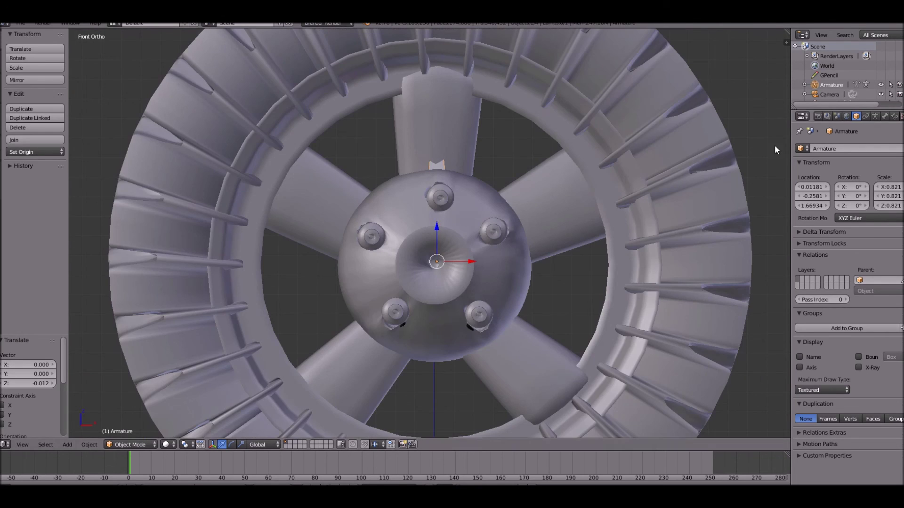
{"action": "key", "text": "z"}
{"action": "right_click", "coordinate": [565, 219], "text": "shift"}
{"action": "right_click", "coordinate": [443, 194], "text": "shift"}
{"action": "key", "text": "ctrl+p"}
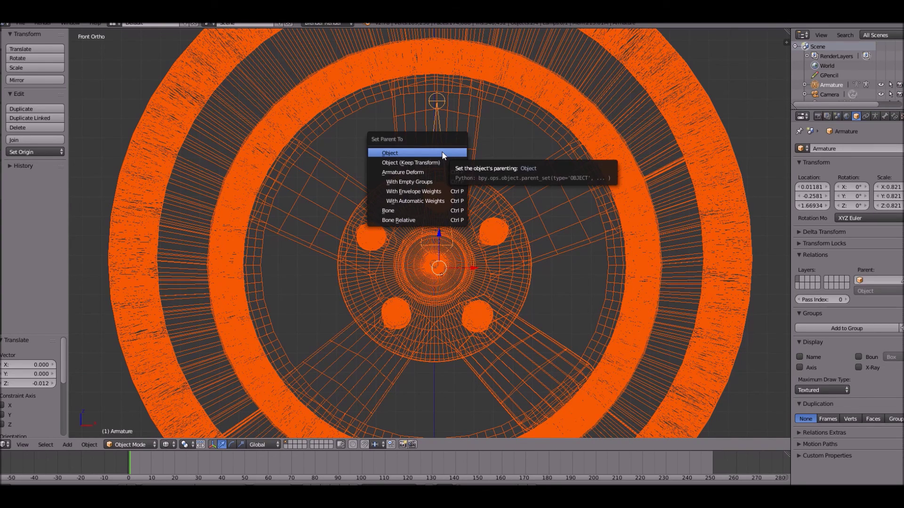
{"action": "left_click", "coordinate": [445, 152]}
Select only the armature and try rotating it in front view to test the wheel's spin
{"action": "scroll", "coordinate": [422, 190], "scroll_direction": "down", "scroll_amount": 3}
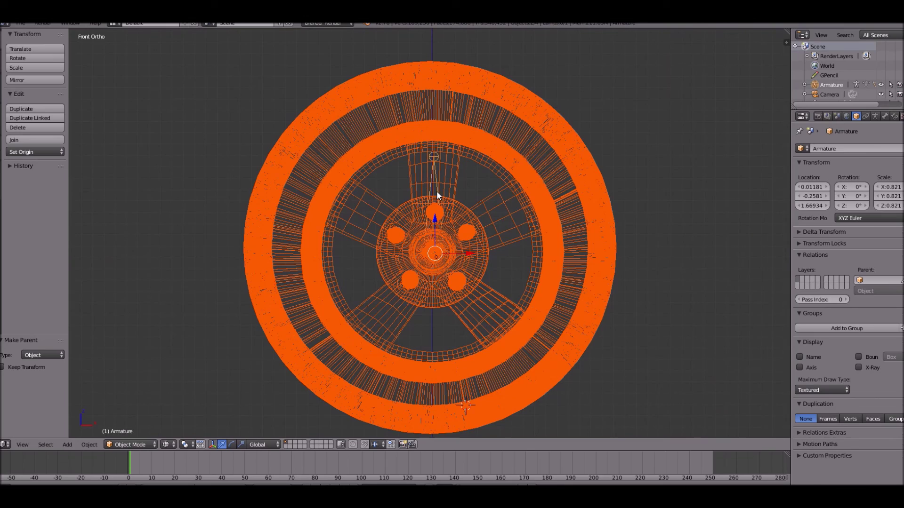
{"action": "right_click", "coordinate": [437, 191]}
{"action": "right_click", "coordinate": [437, 168]}
{"action": "key", "text": "z"}
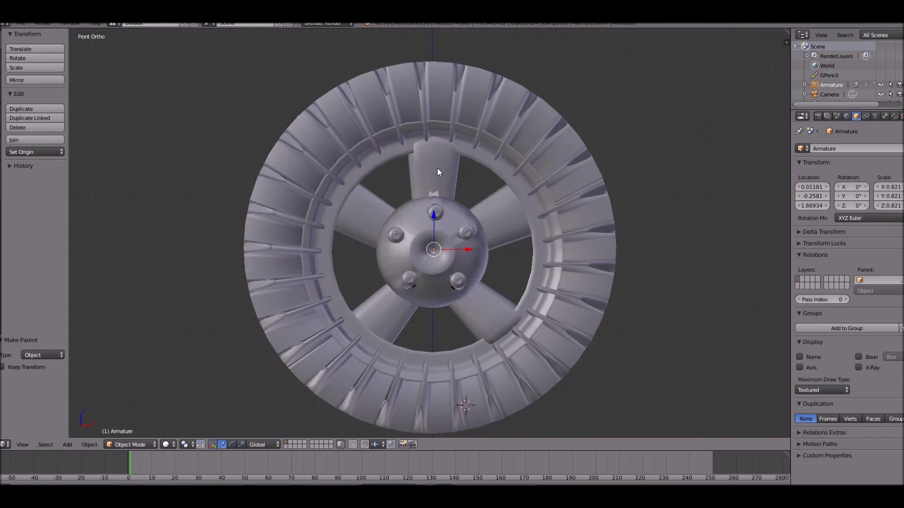
{"action": "key", "text": "r"}
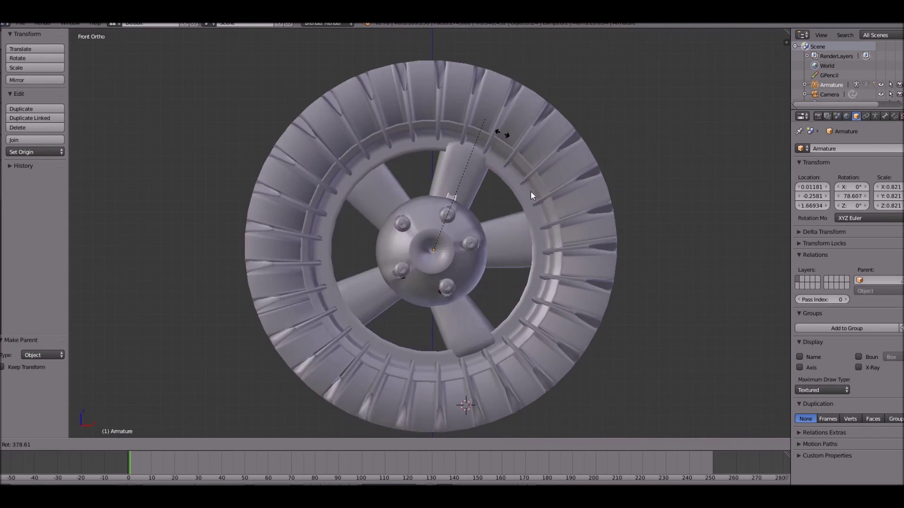
{"action": "key", "text": "Escape"}
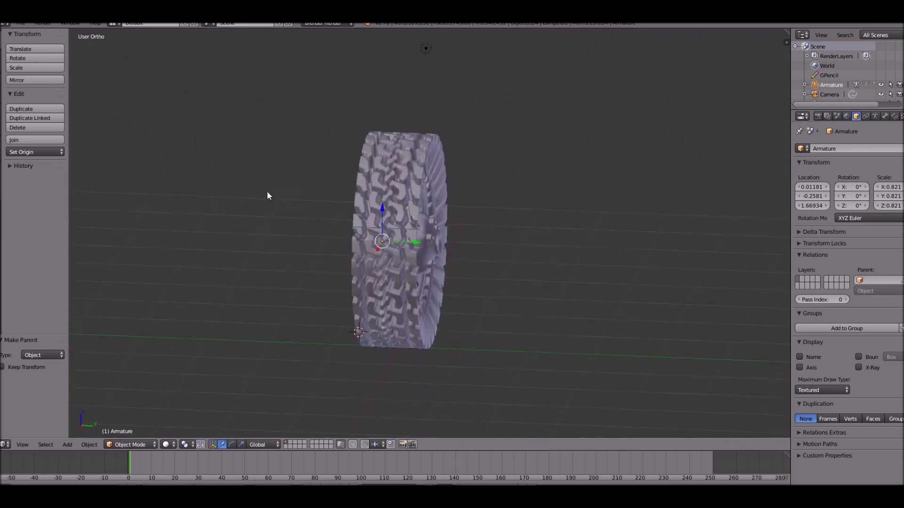